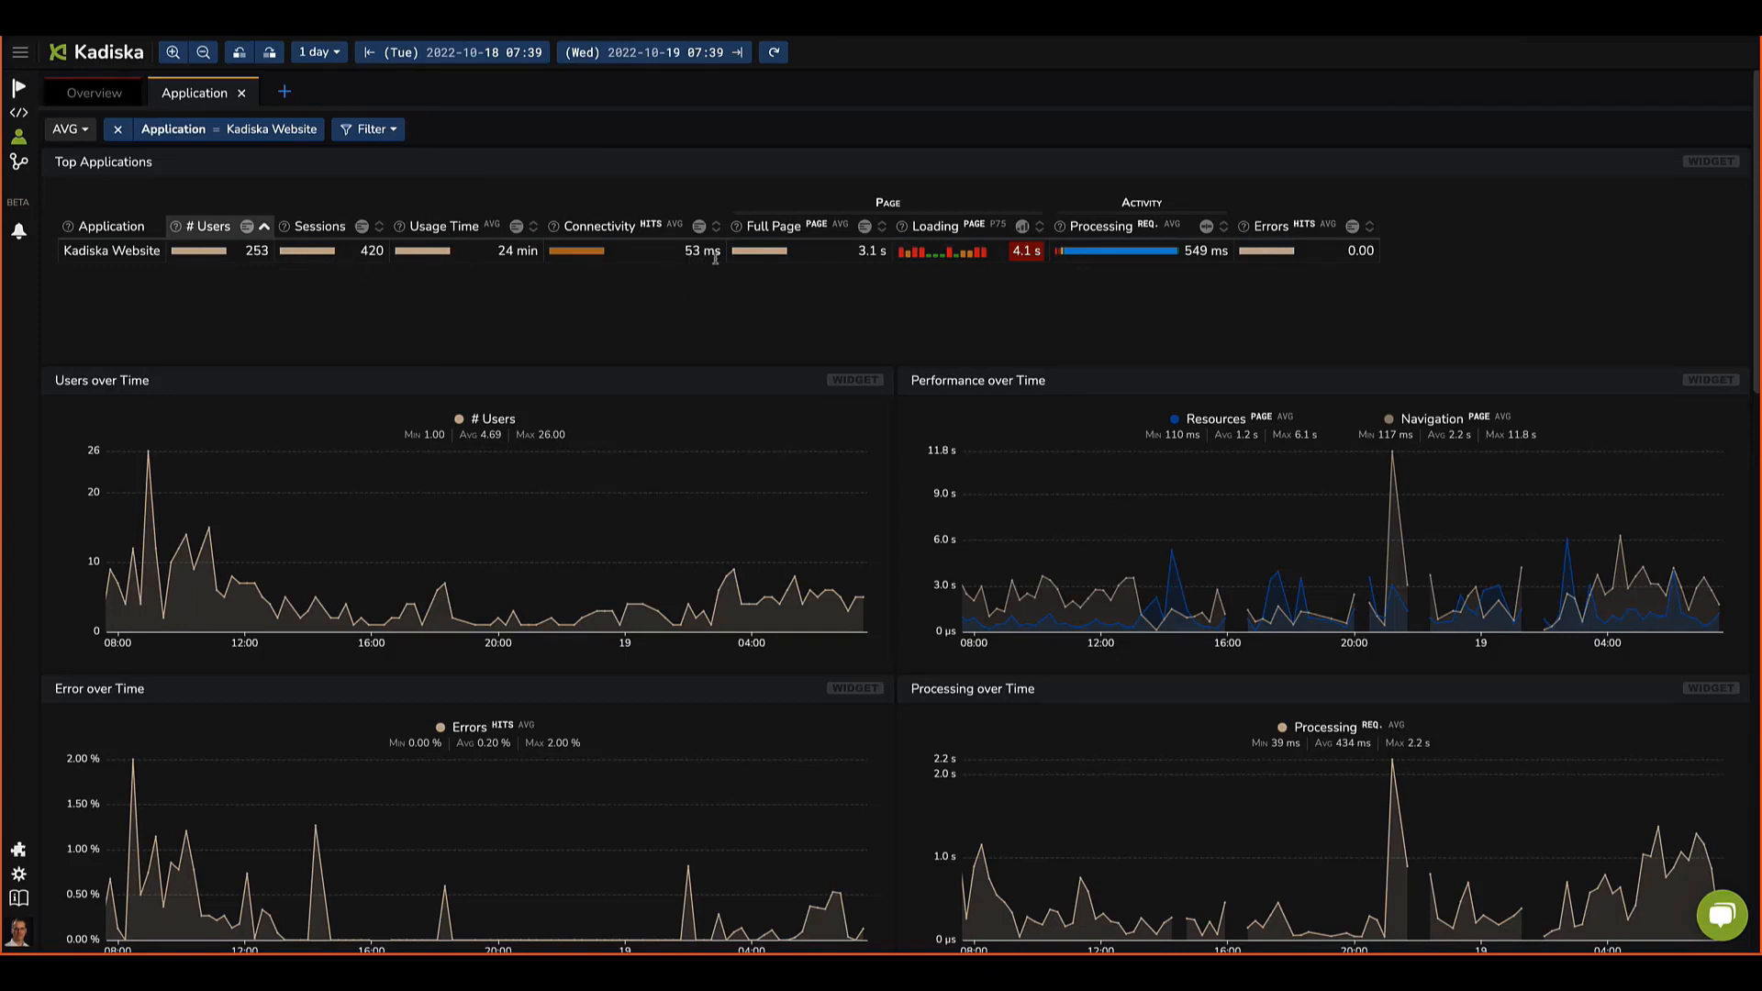
Step: Switch the Loading column of the Top Applications table to display as a sparkline
drag(686, 252, 718, 251)
drag(858, 251, 880, 253)
click(1022, 226)
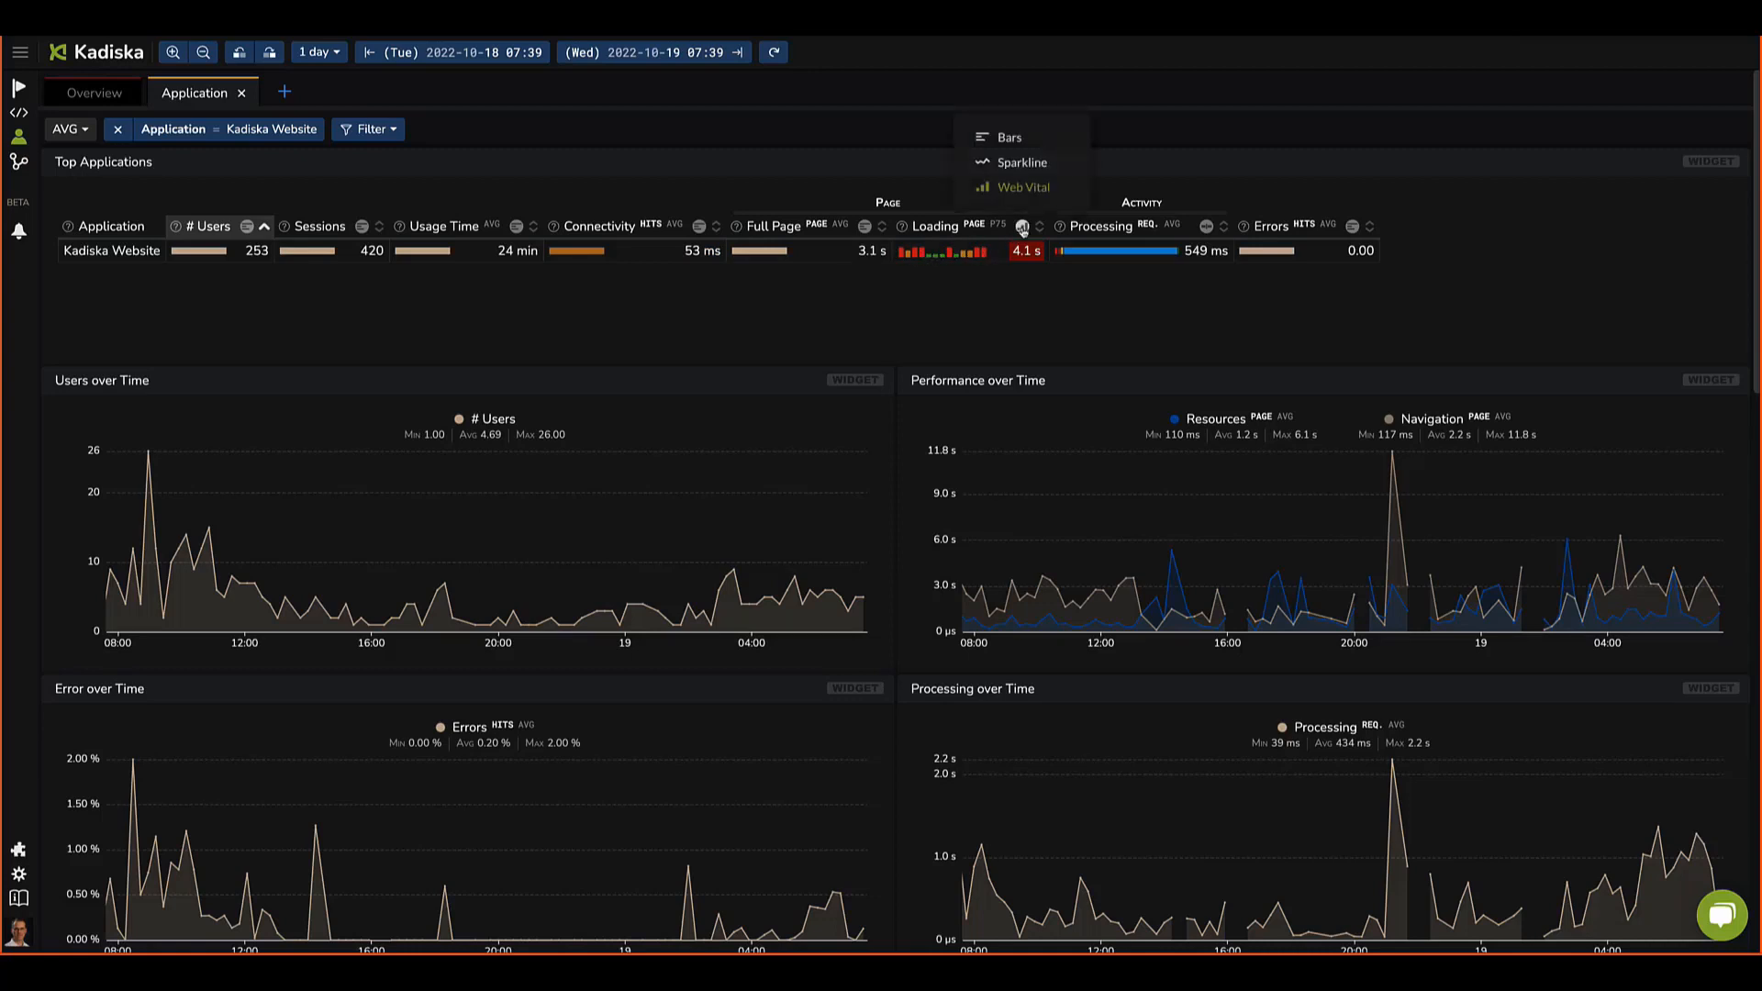
click(1013, 172)
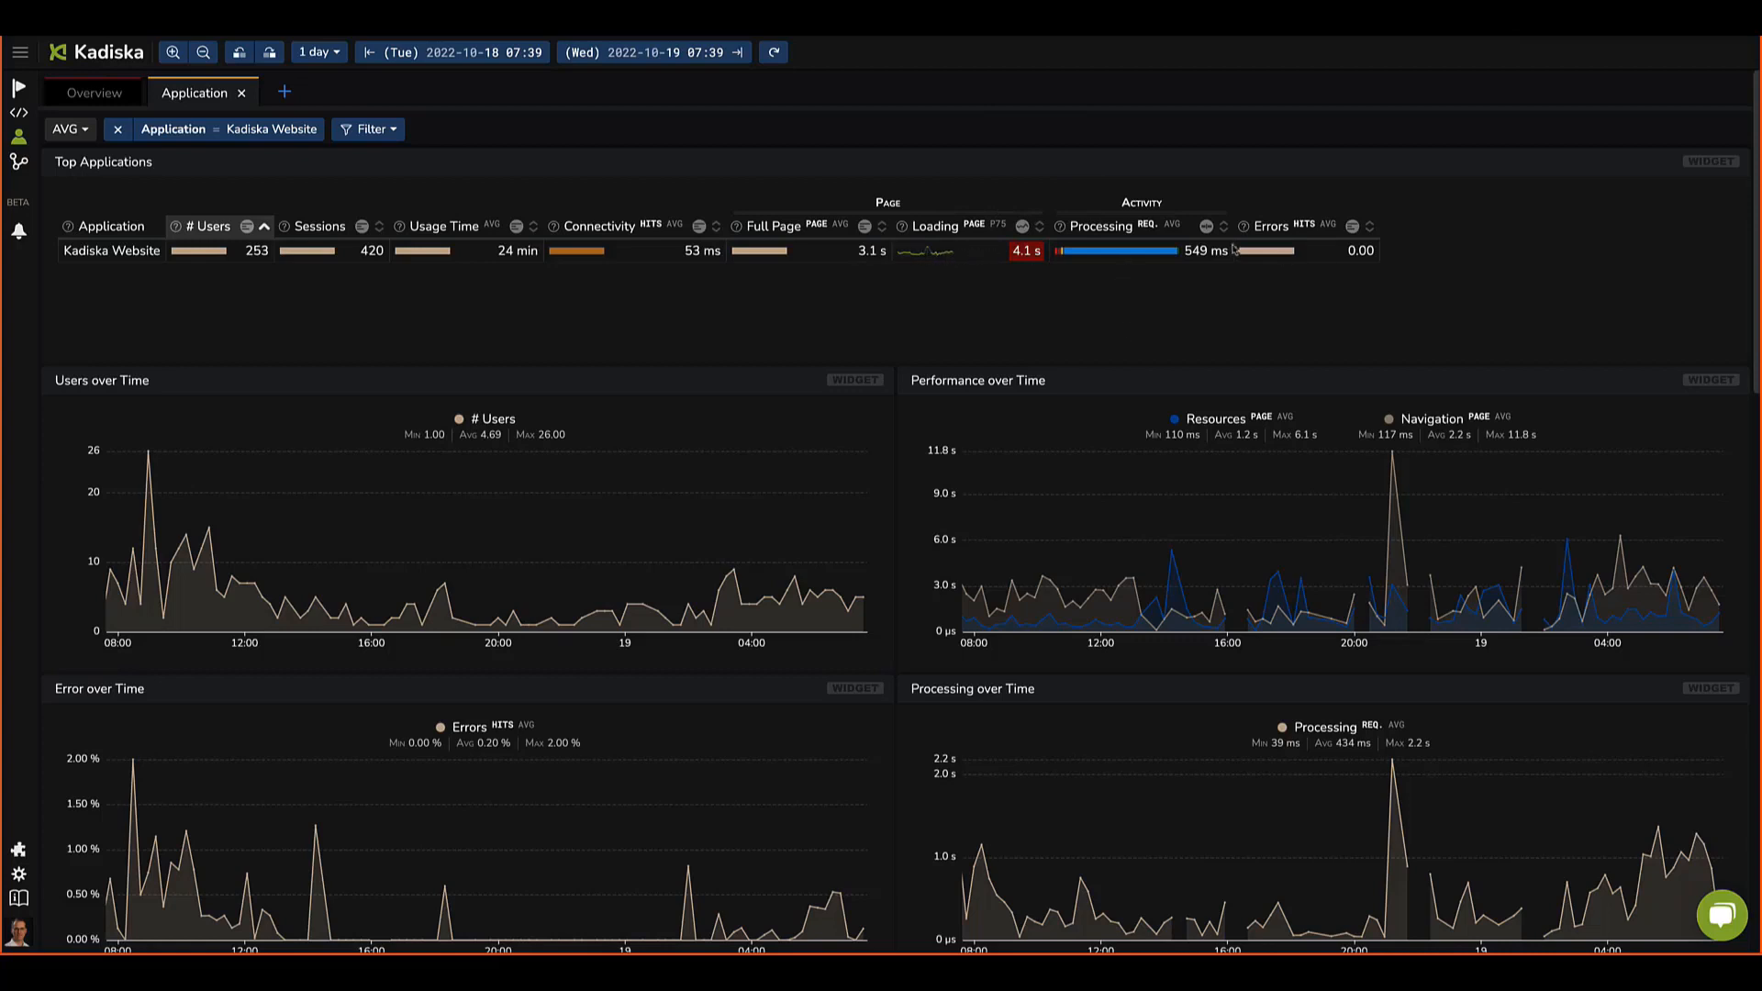
Step: Scroll through the application dashboard to examine the time charts and the remote and on-site ISP tables
scroll(1188, 495, down, 1)
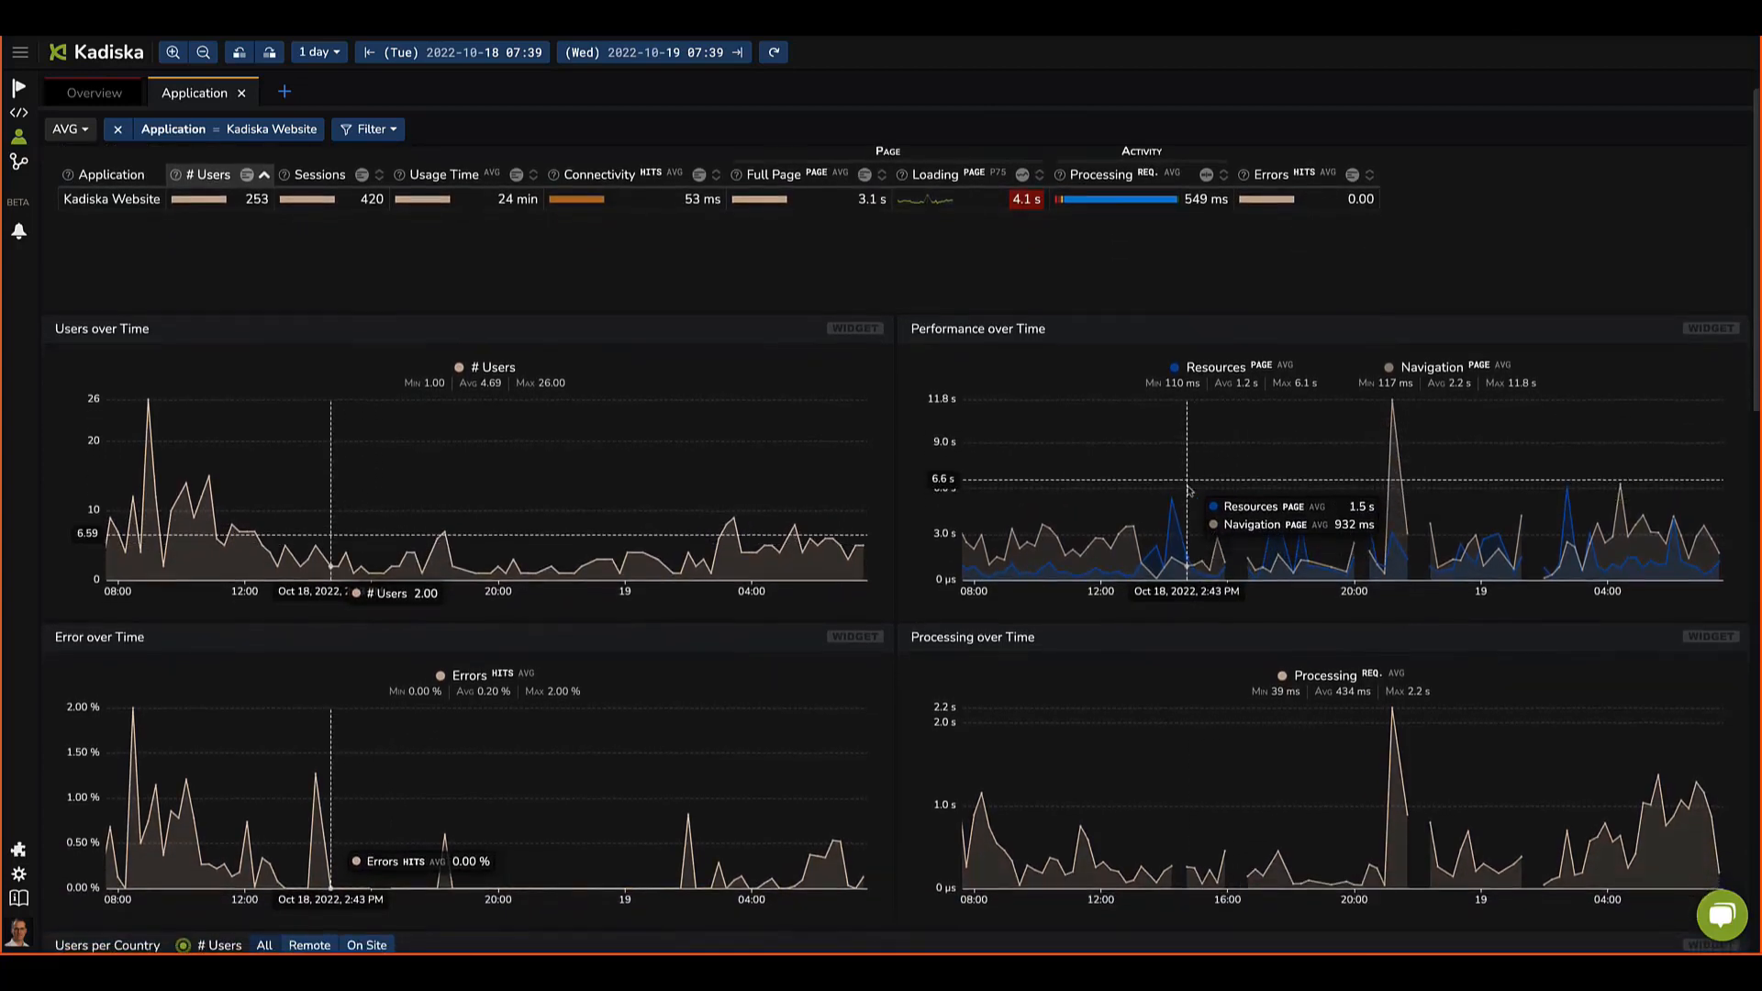
scroll(1188, 491, down, 3)
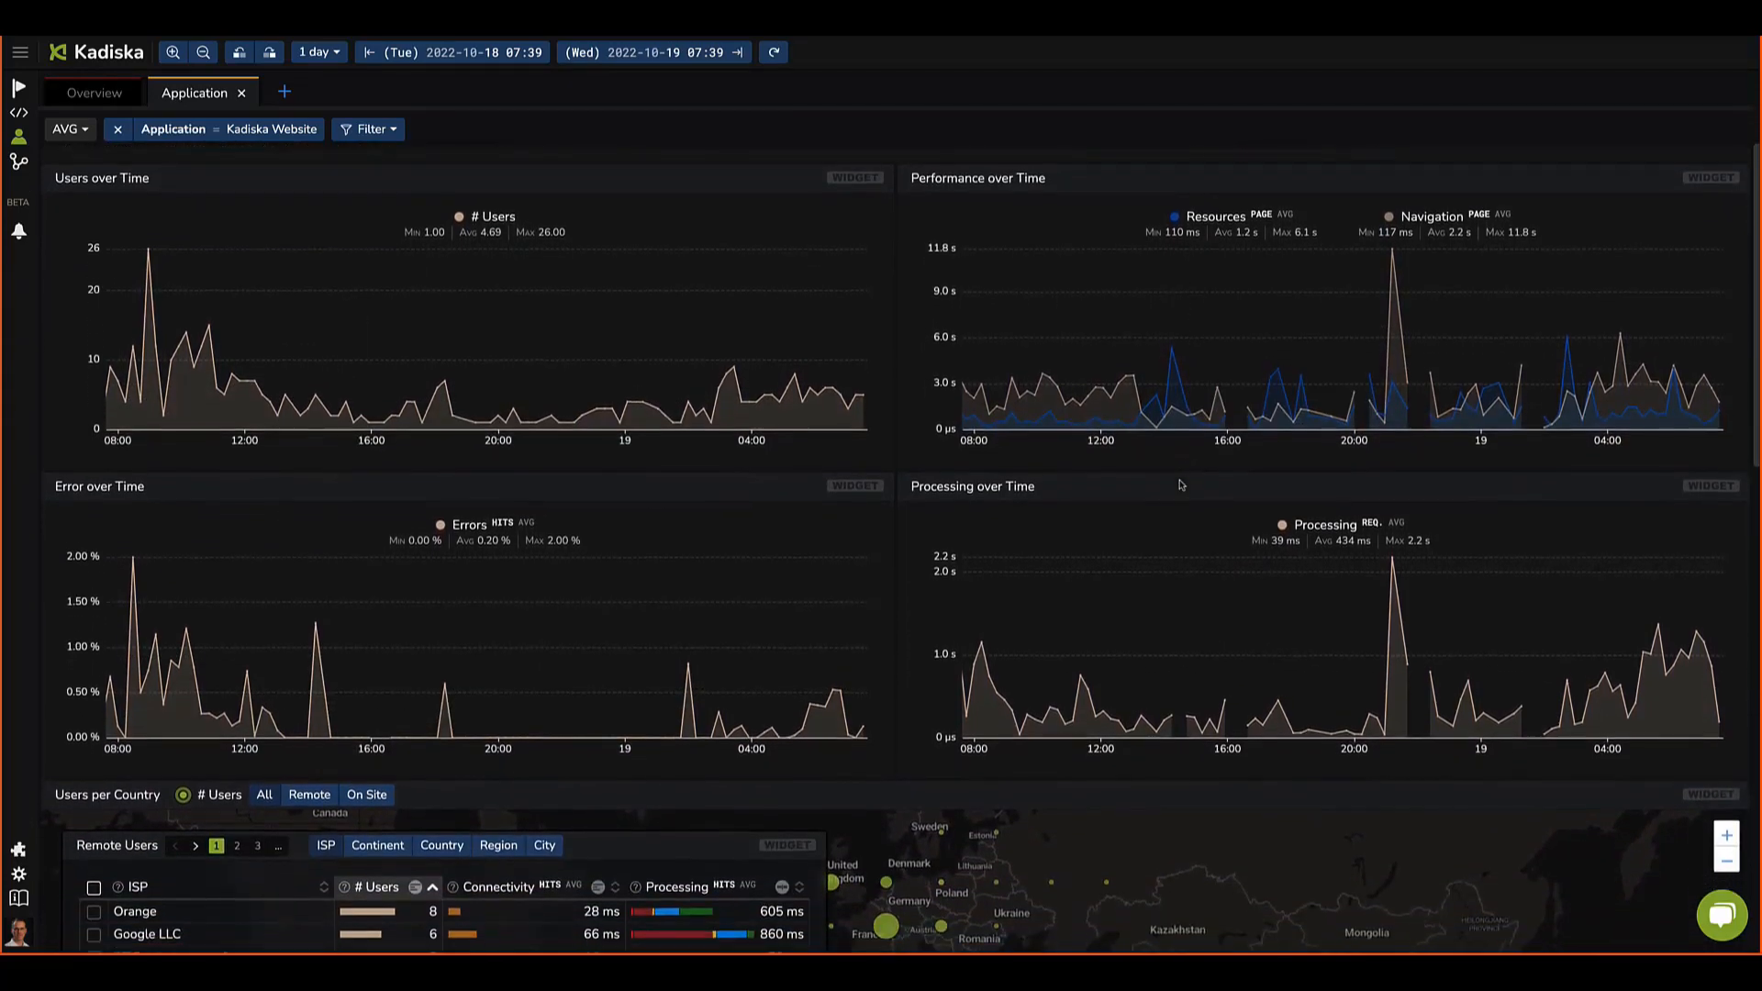
scroll(1182, 482, down, 6)
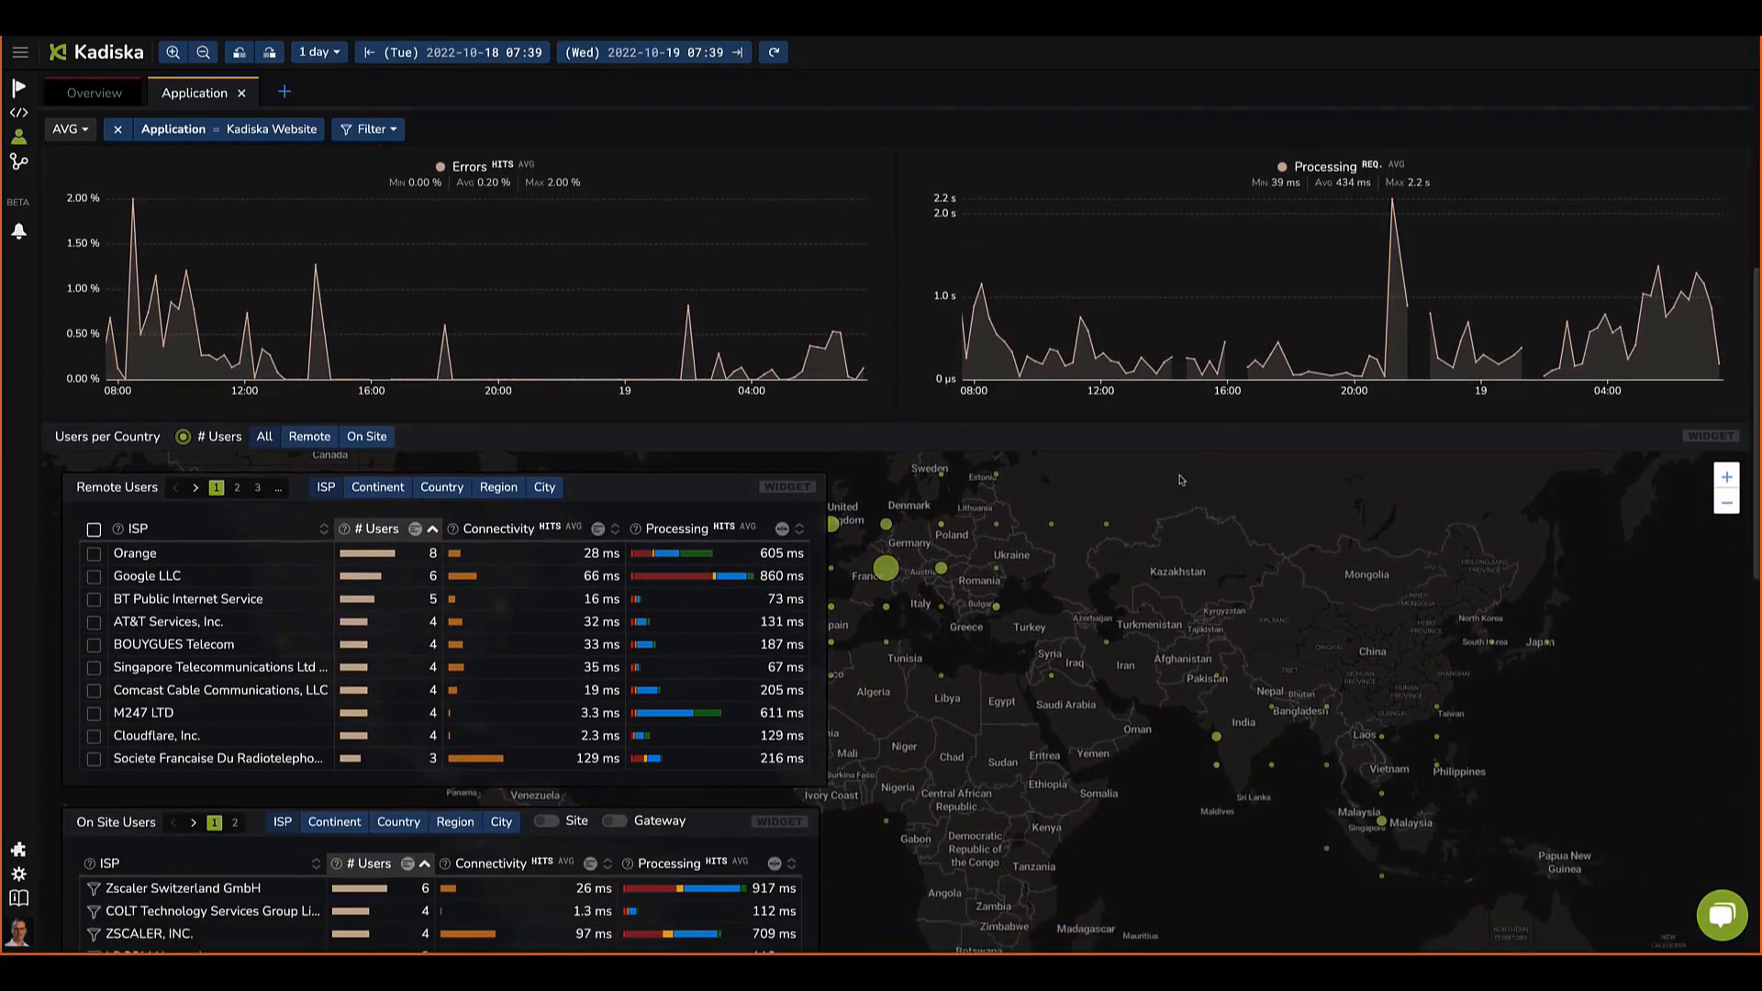
scroll(1181, 480, down, 4)
drag(986, 531, 1132, 551)
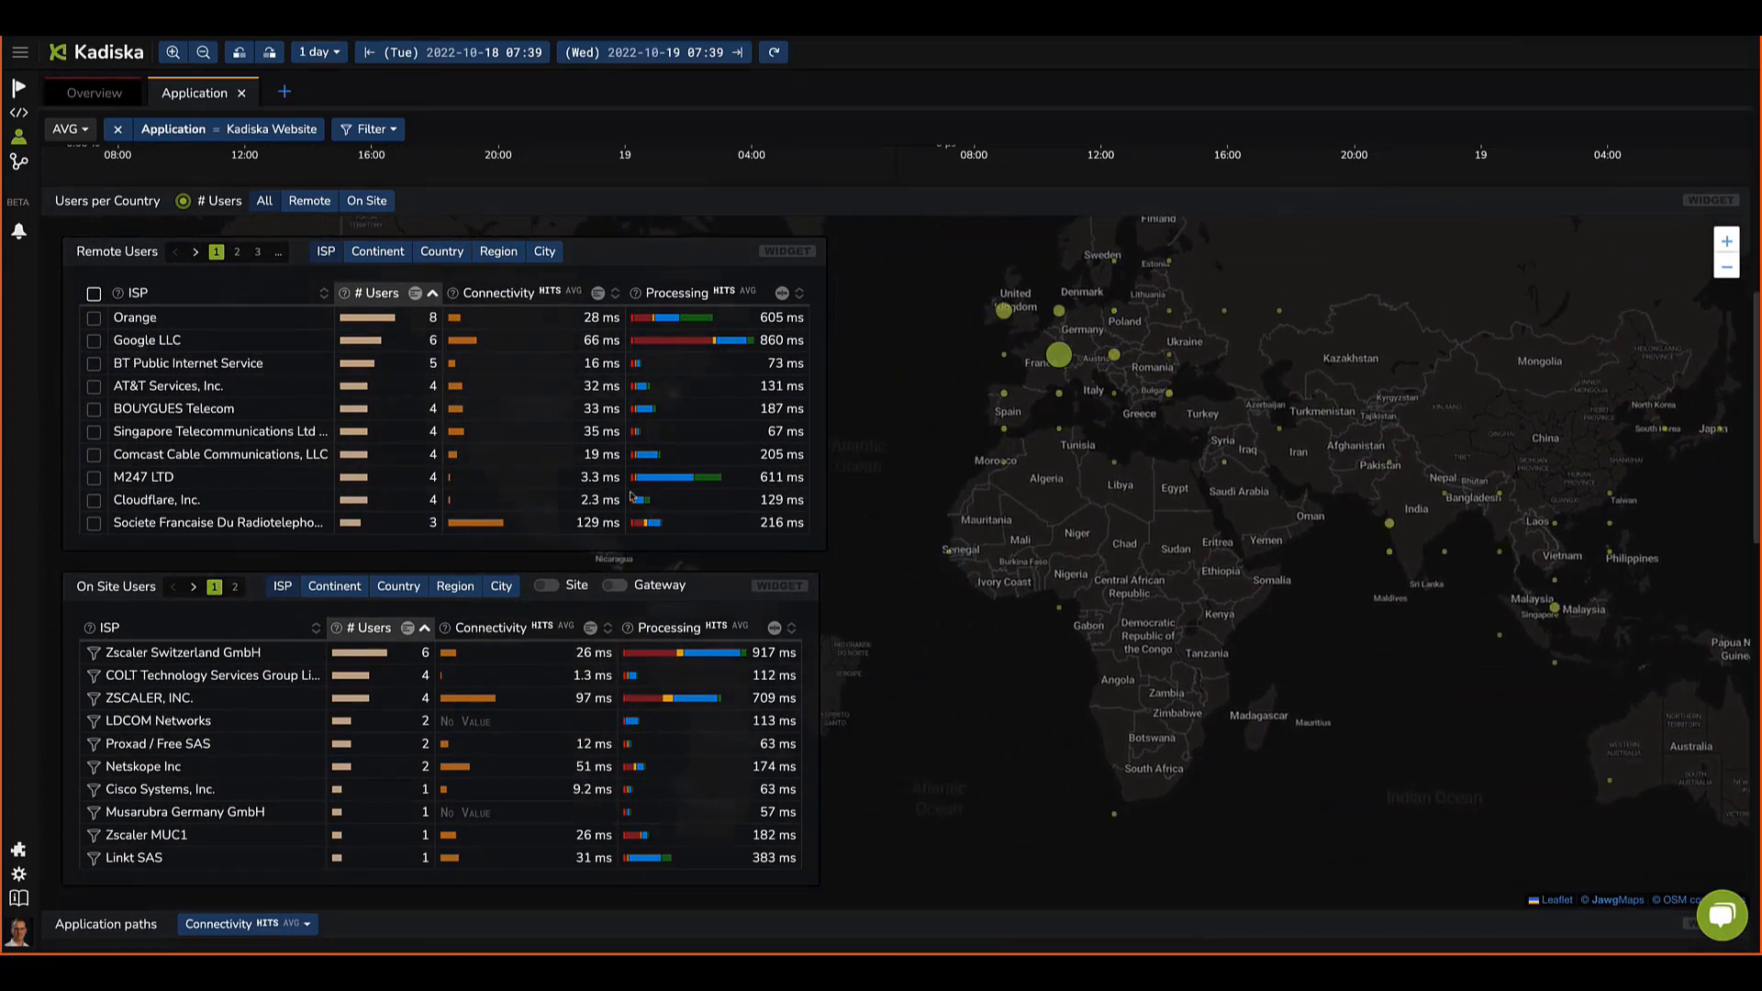
mouse_move(646, 323)
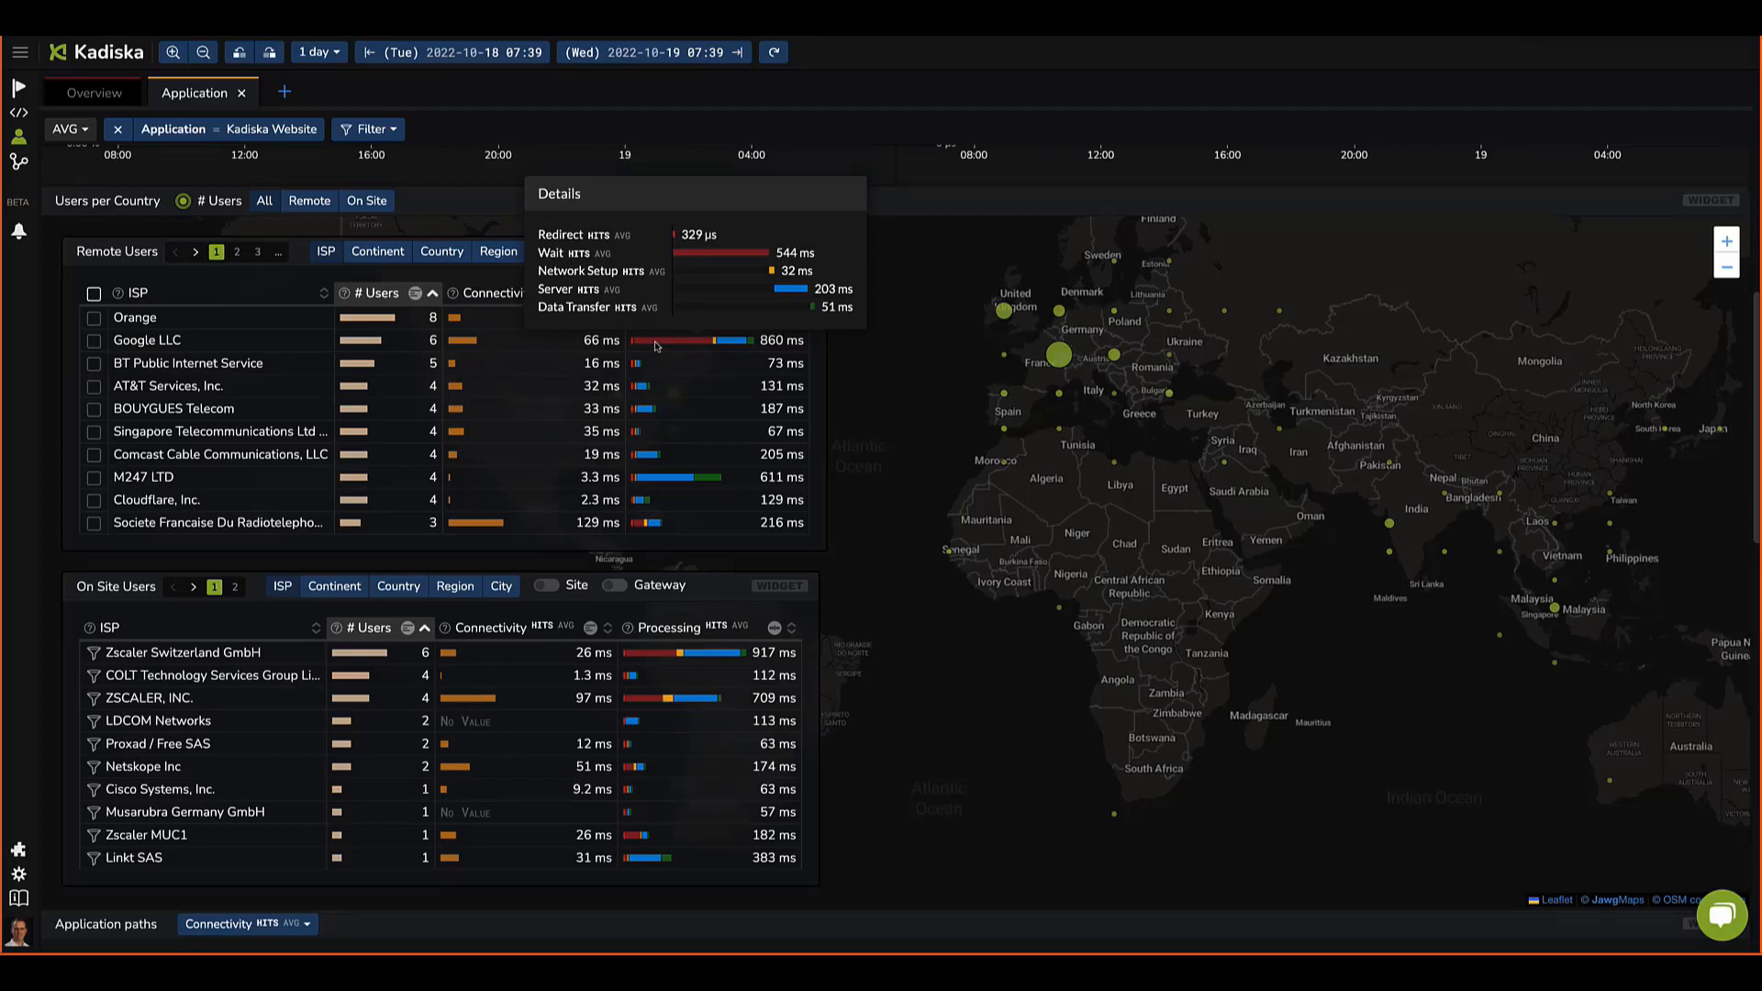
Step: Scroll further to examine the application paths diagram and the top API calls table
scroll(659, 398, down, 4)
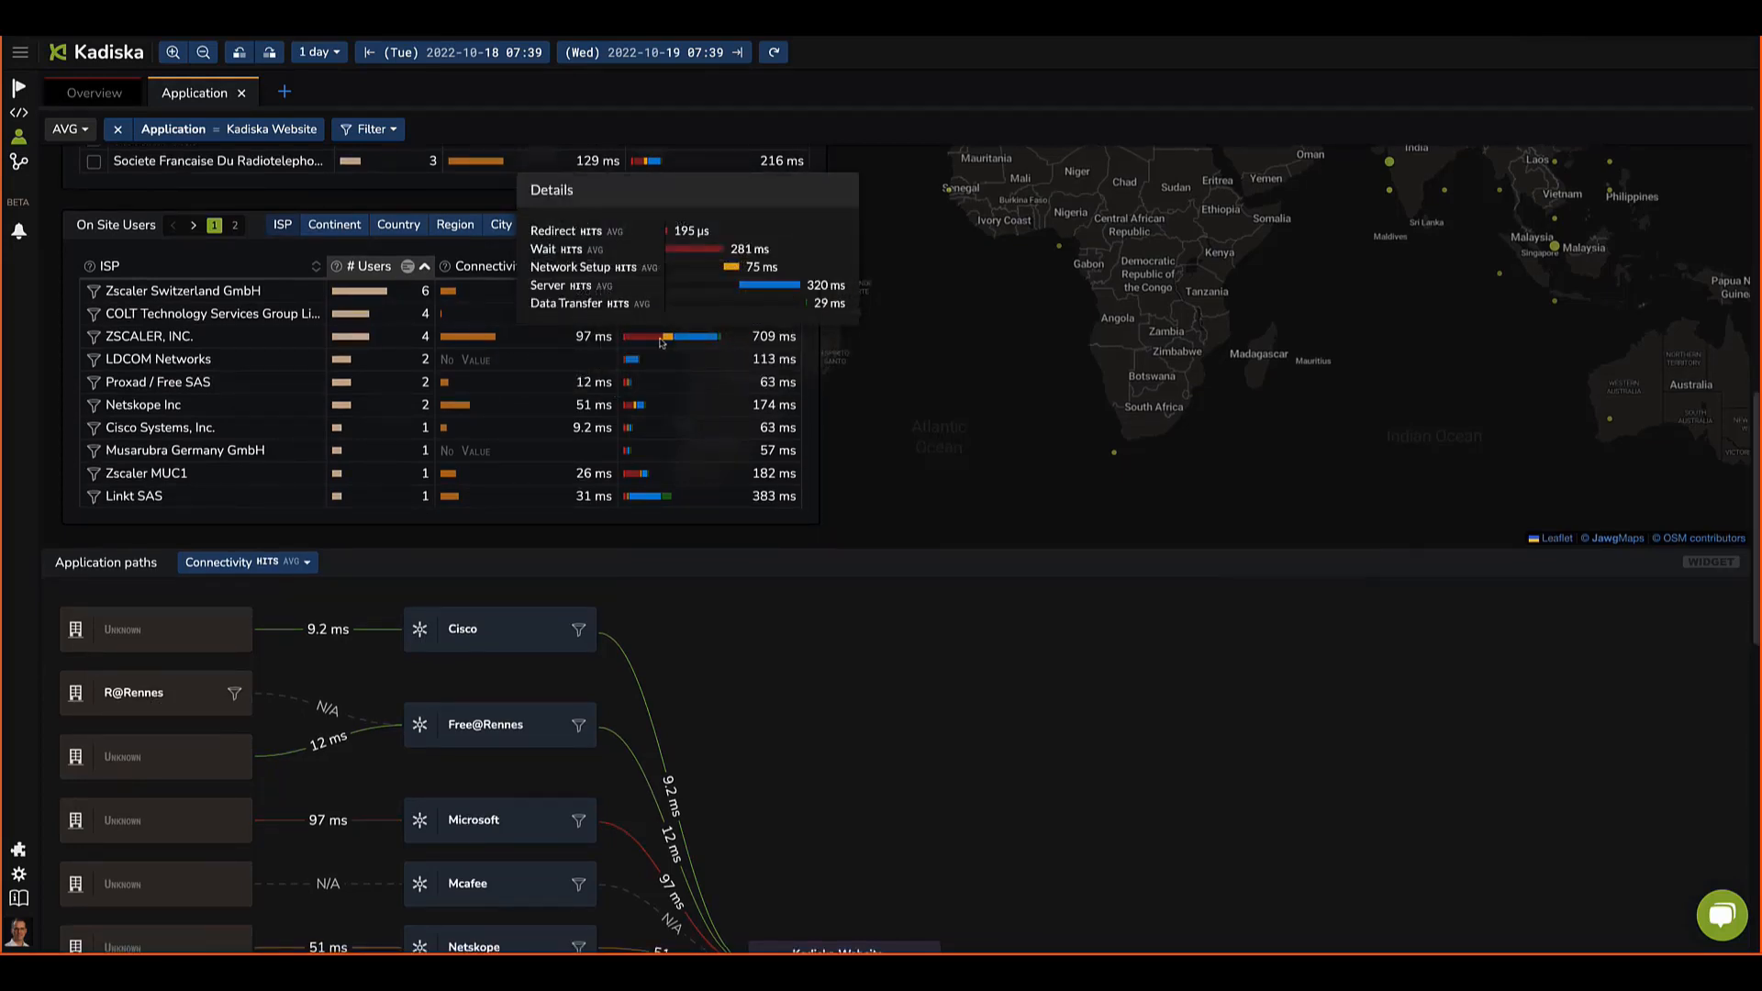
scroll(1127, 654, down, 1)
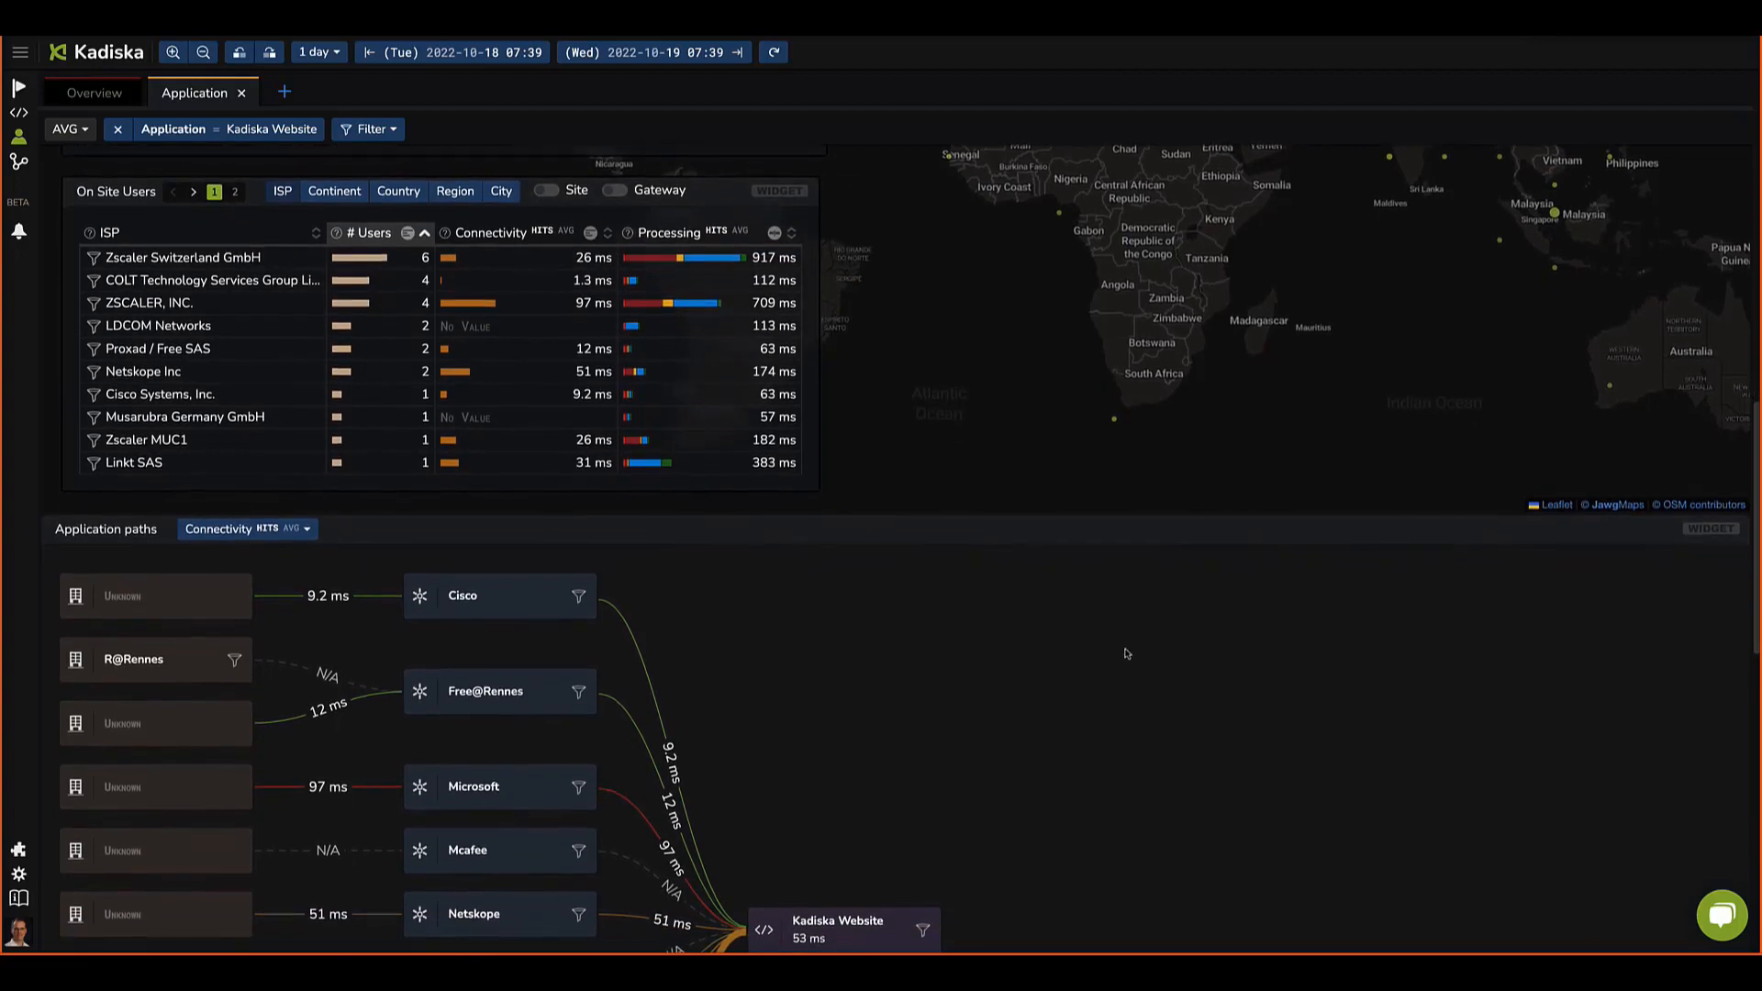
scroll(1147, 653, down, 2)
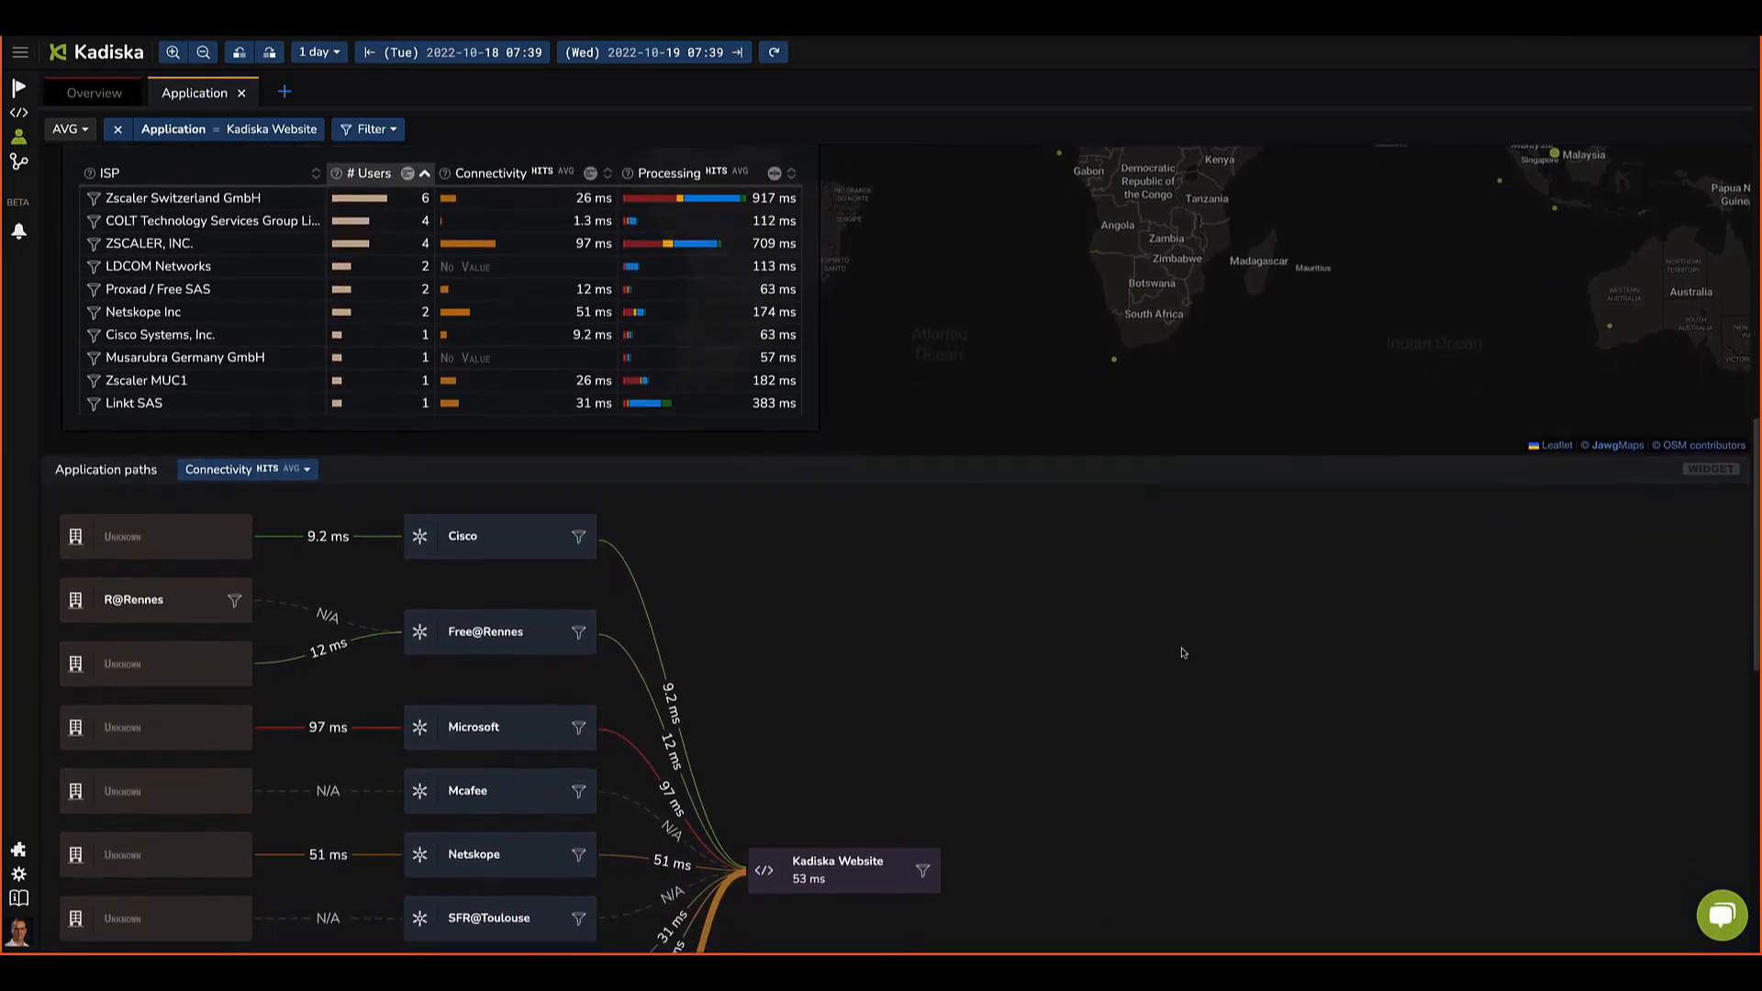
scroll(1183, 653, down, 5)
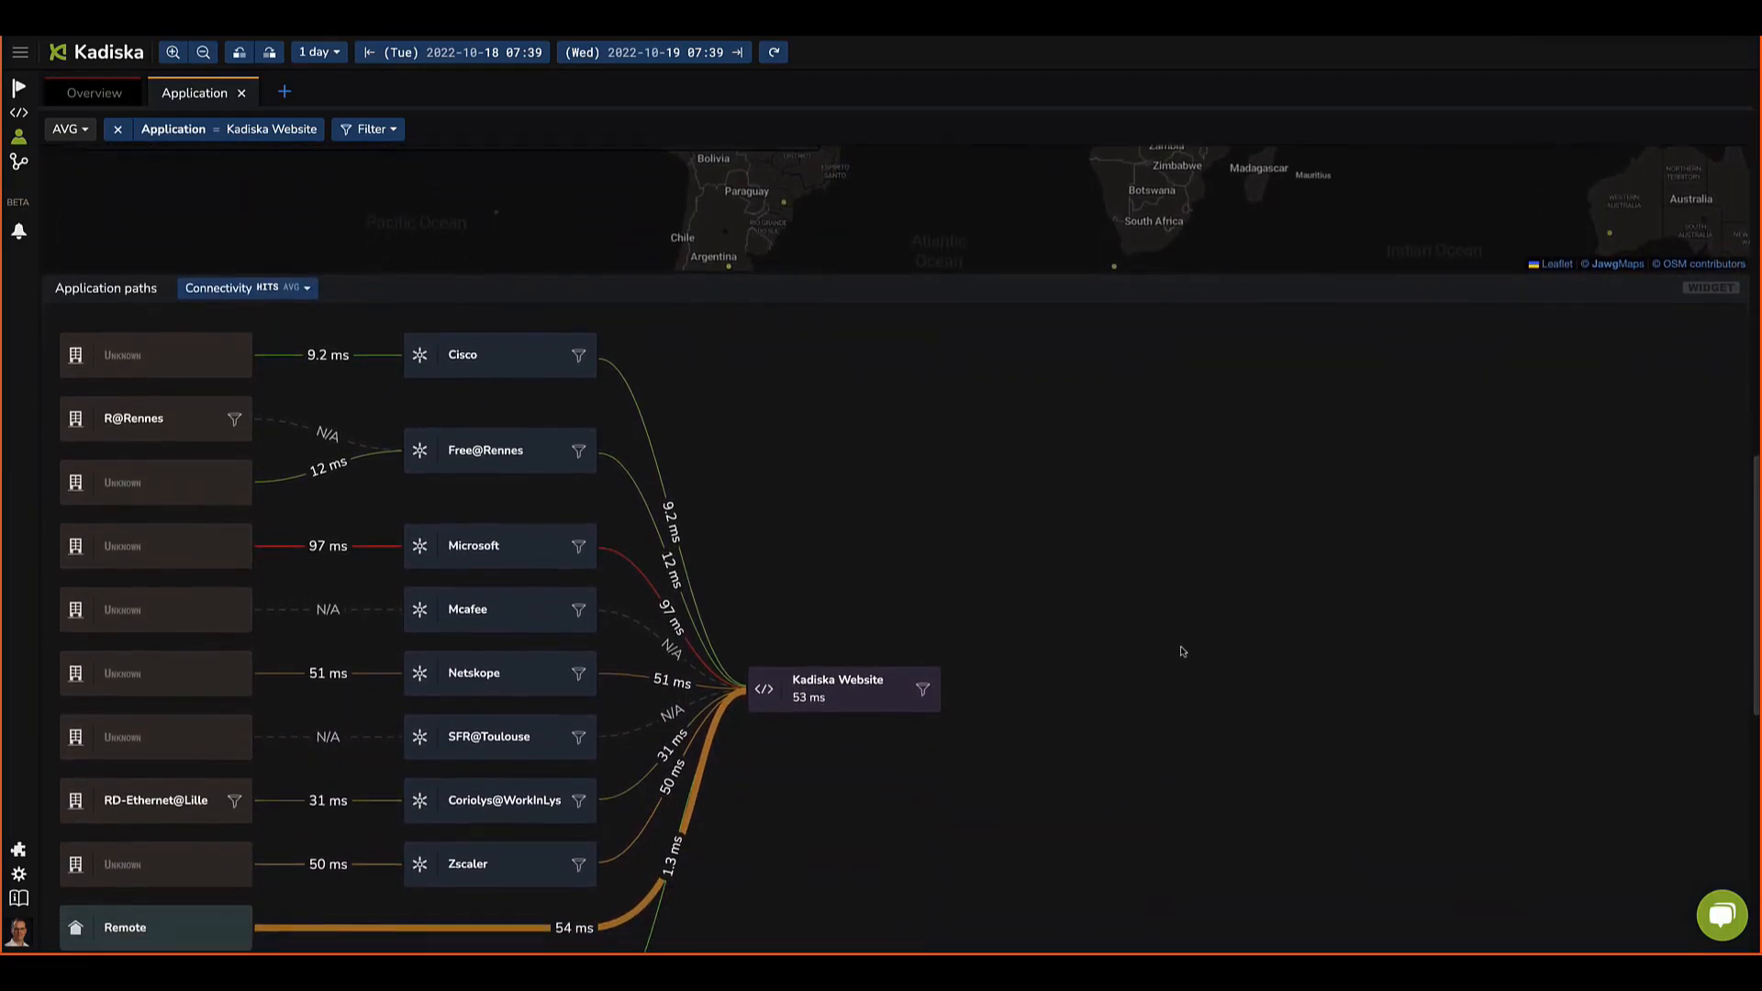
scroll(1183, 652, down, 1)
scroll(1141, 624, down, 3)
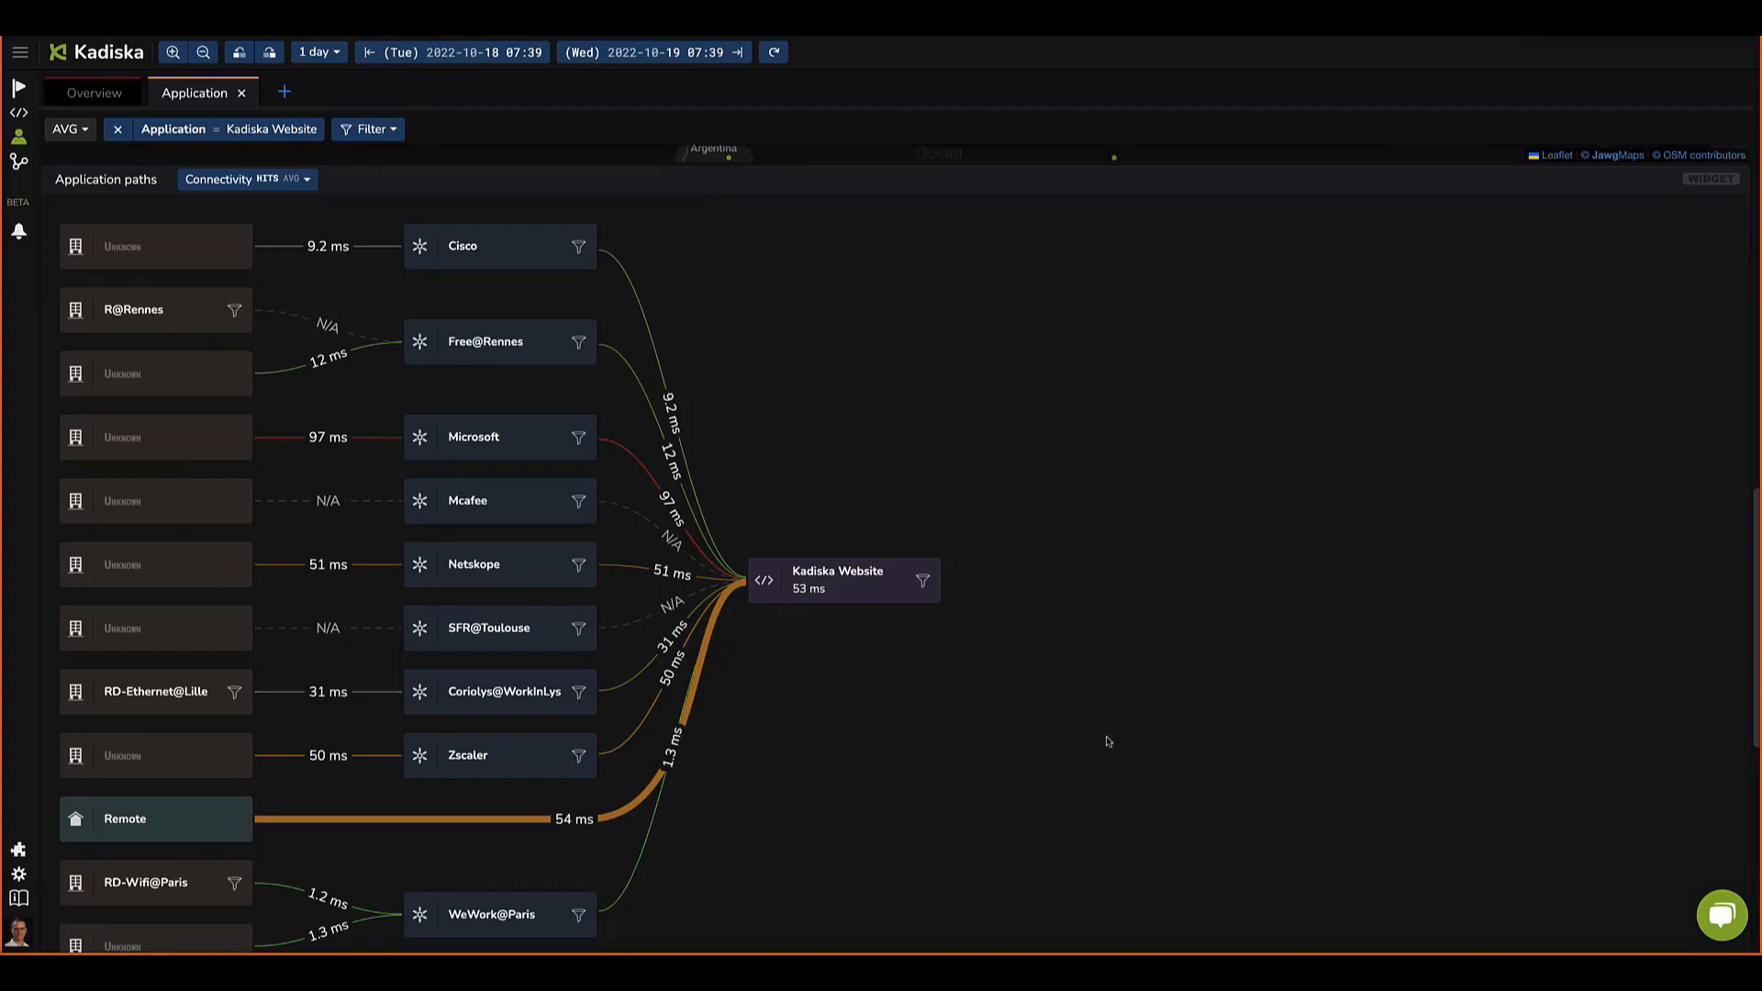
scroll(1098, 742, down, 3)
scroll(1097, 729, down, 2)
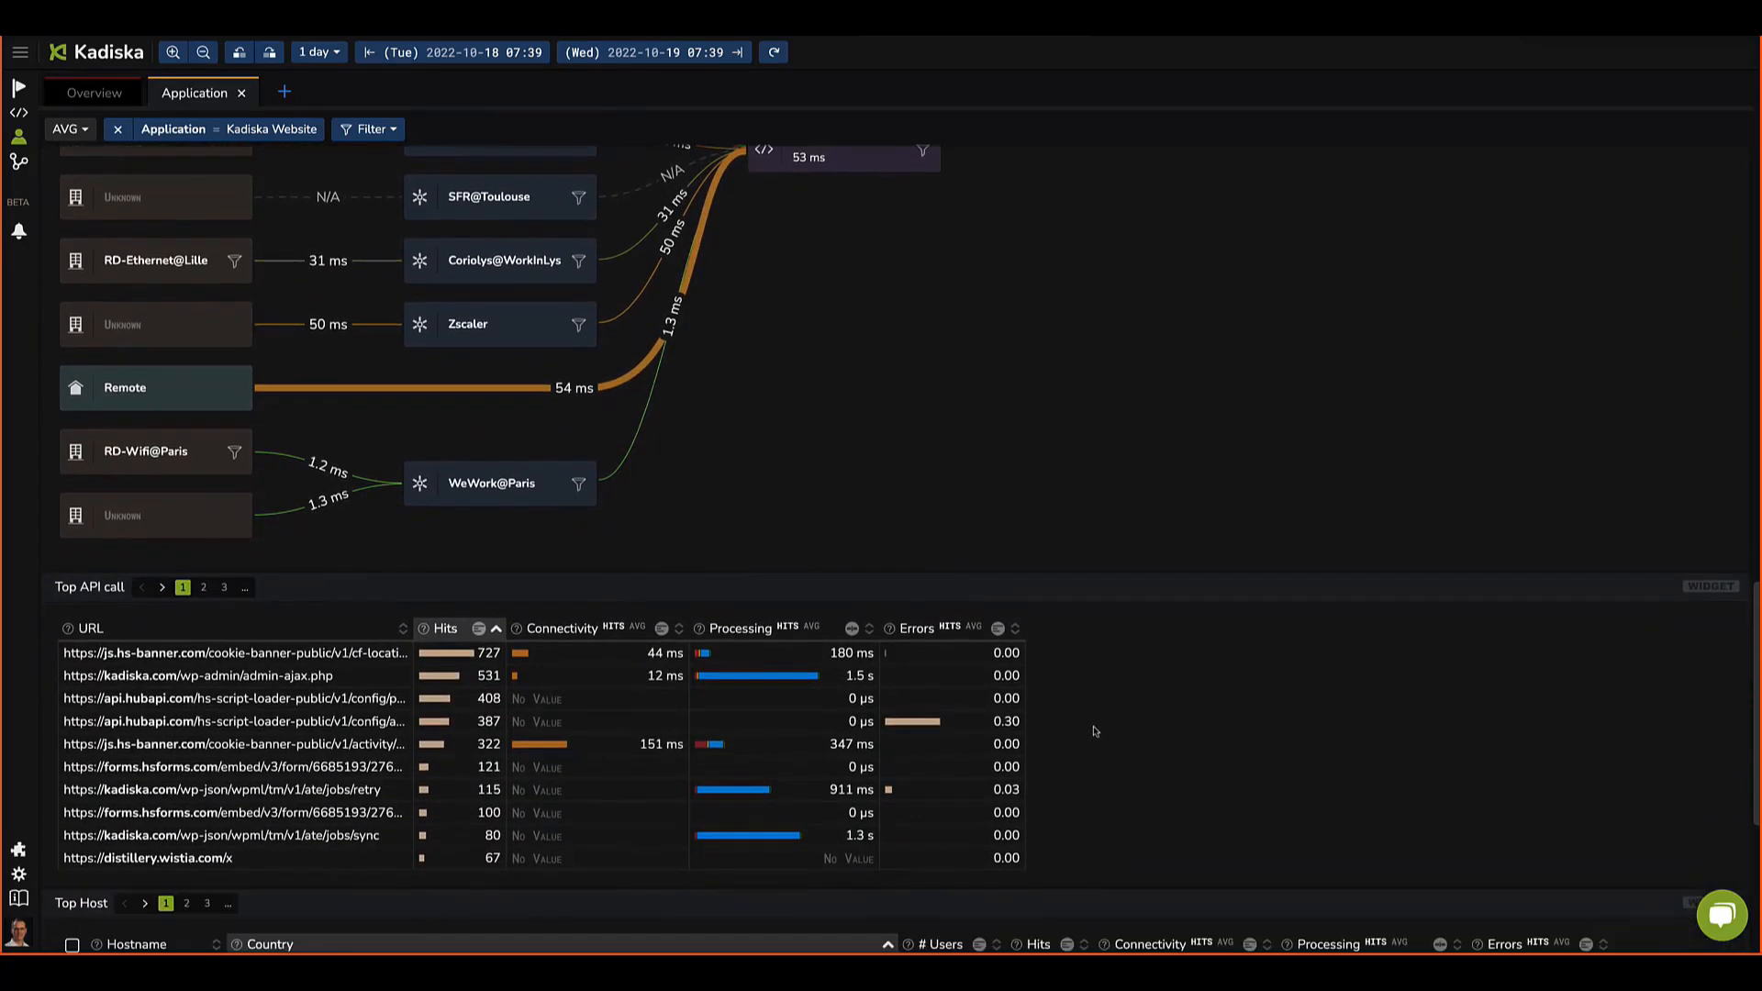
scroll(1074, 670, up, 5)
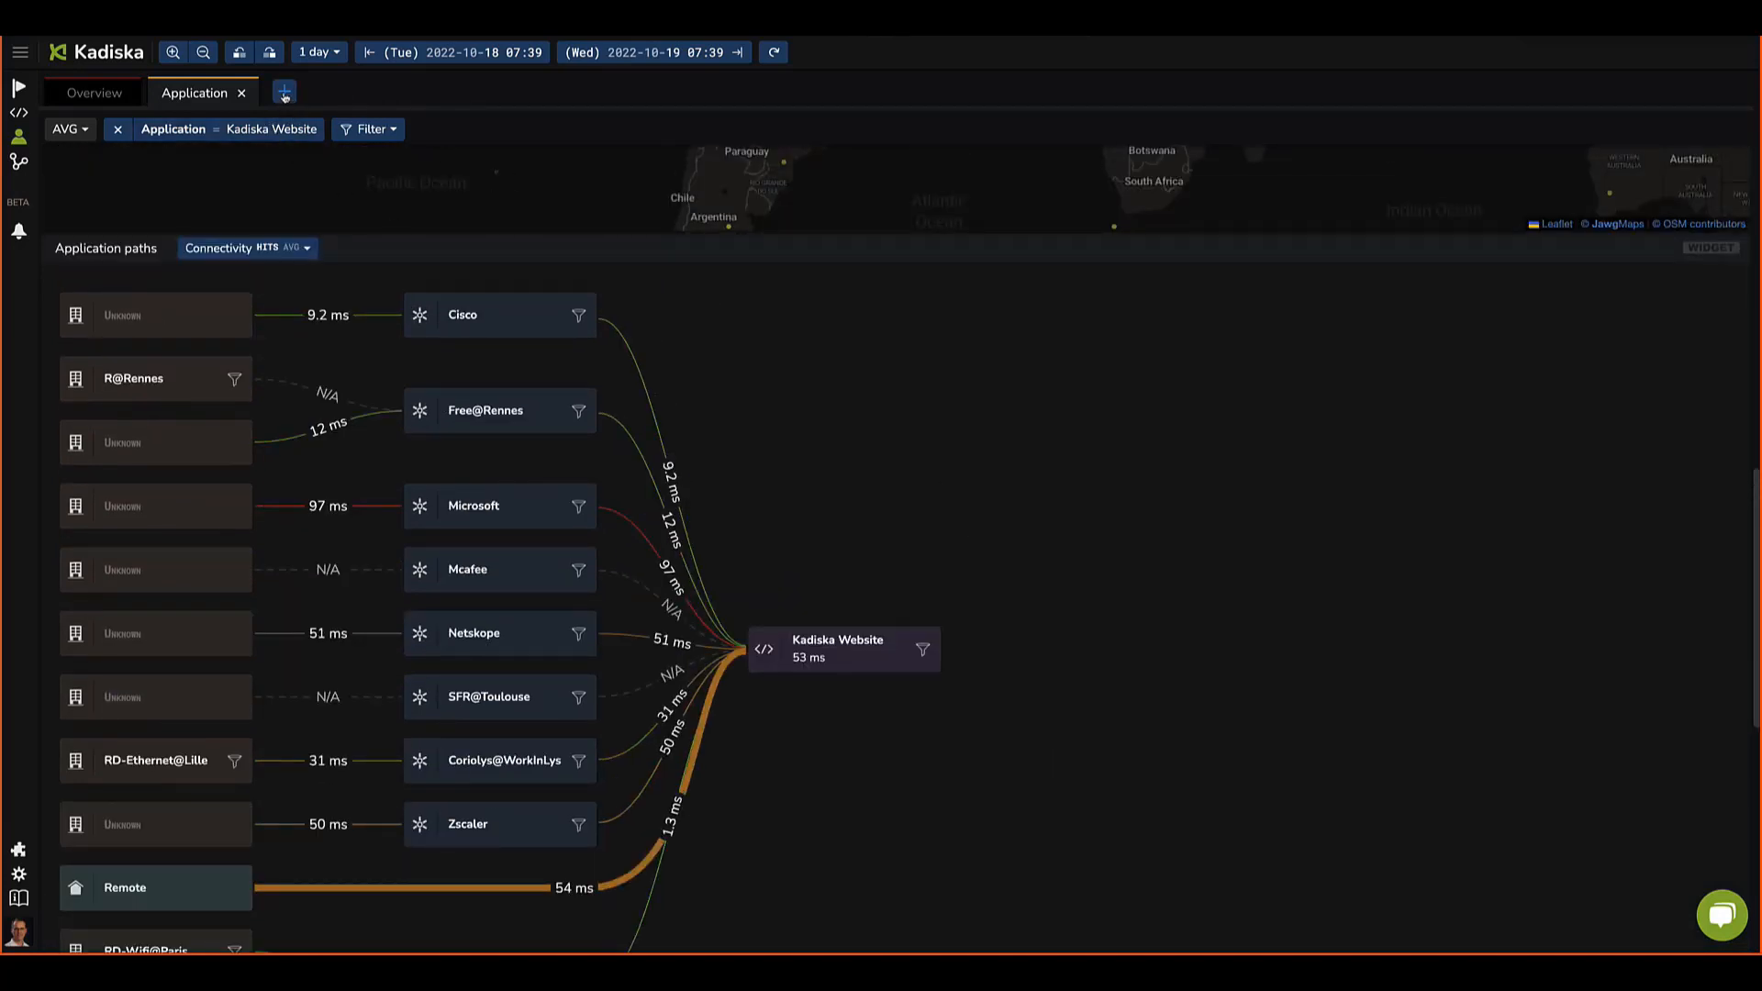
scroll(238, 201, up, 6)
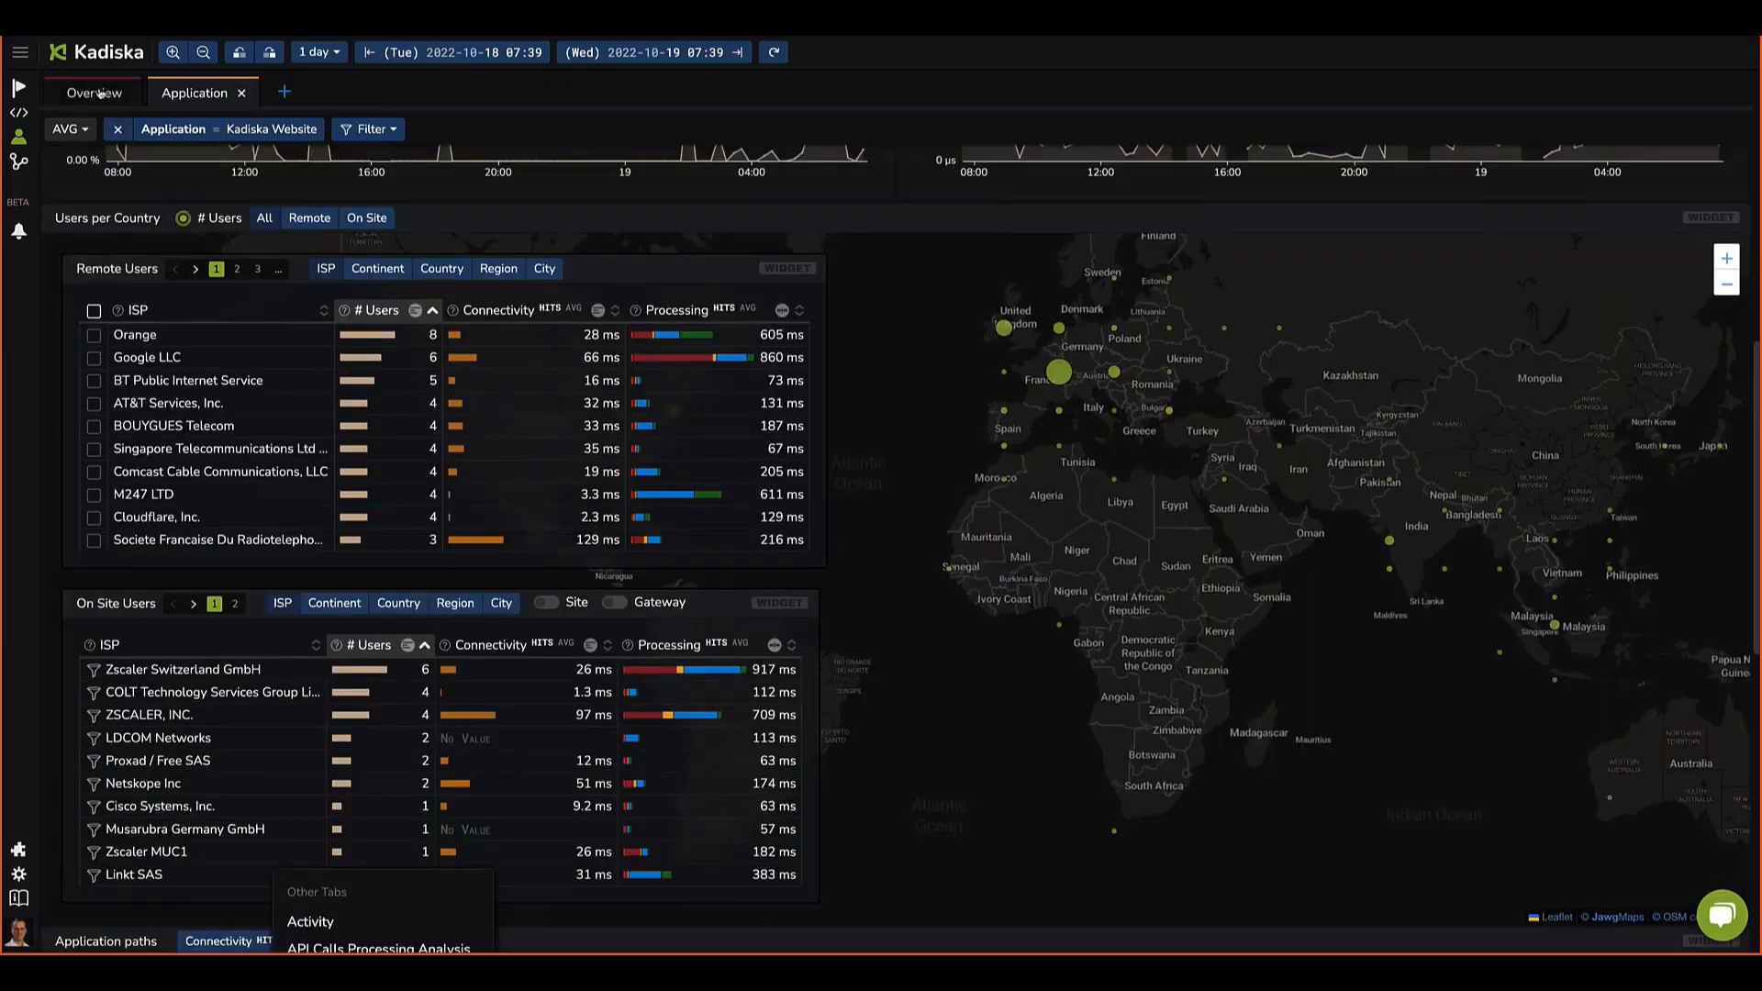
Step: In the User Groups view, filter the dashboard to a single user from the Top Users list
scroll(823, 618, down, 3)
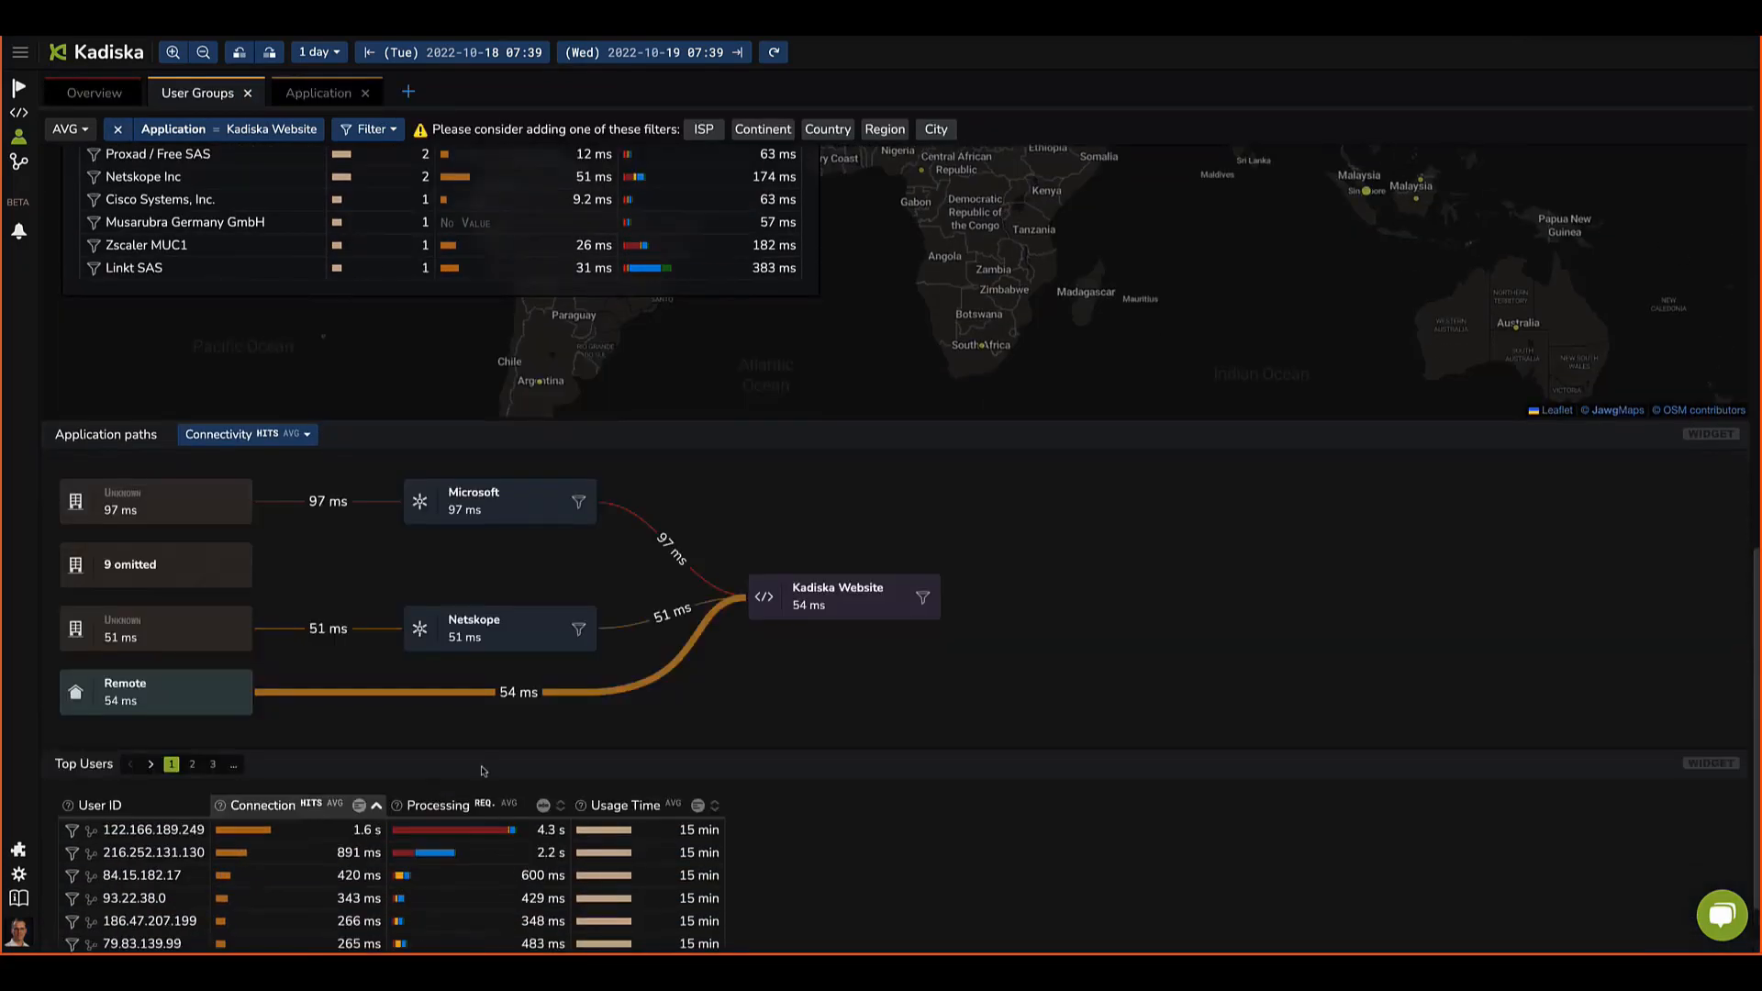
mouse_move(404, 903)
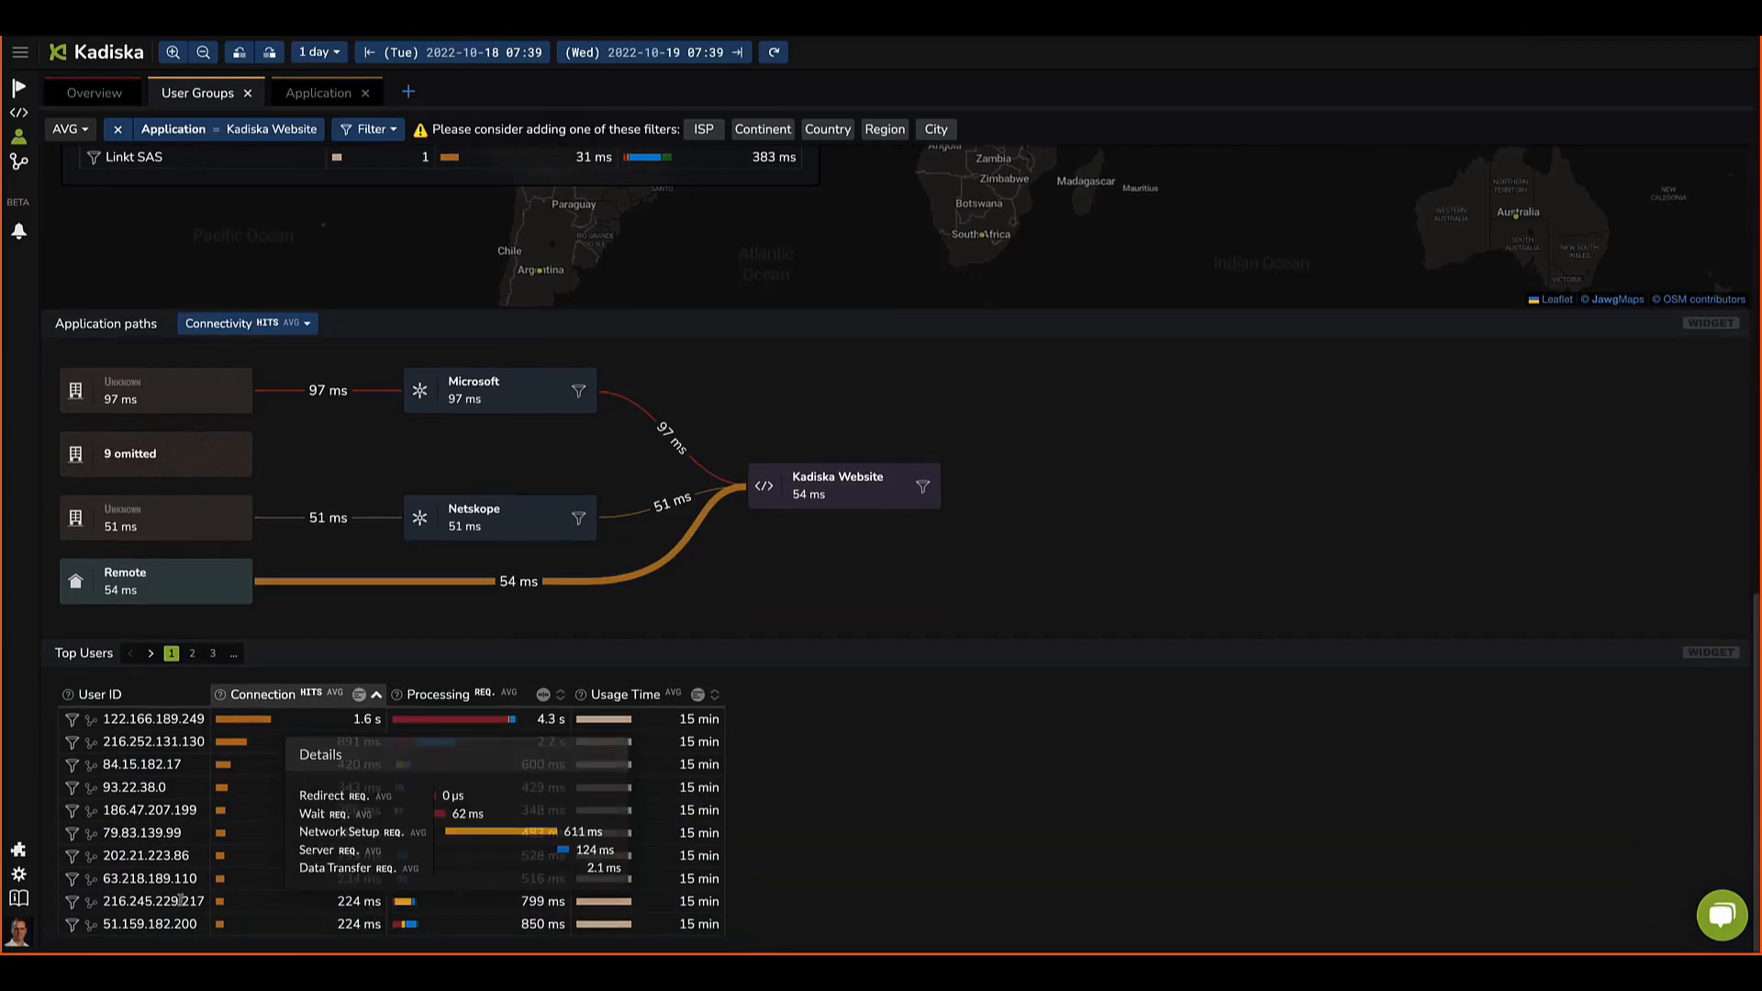
click(404, 904)
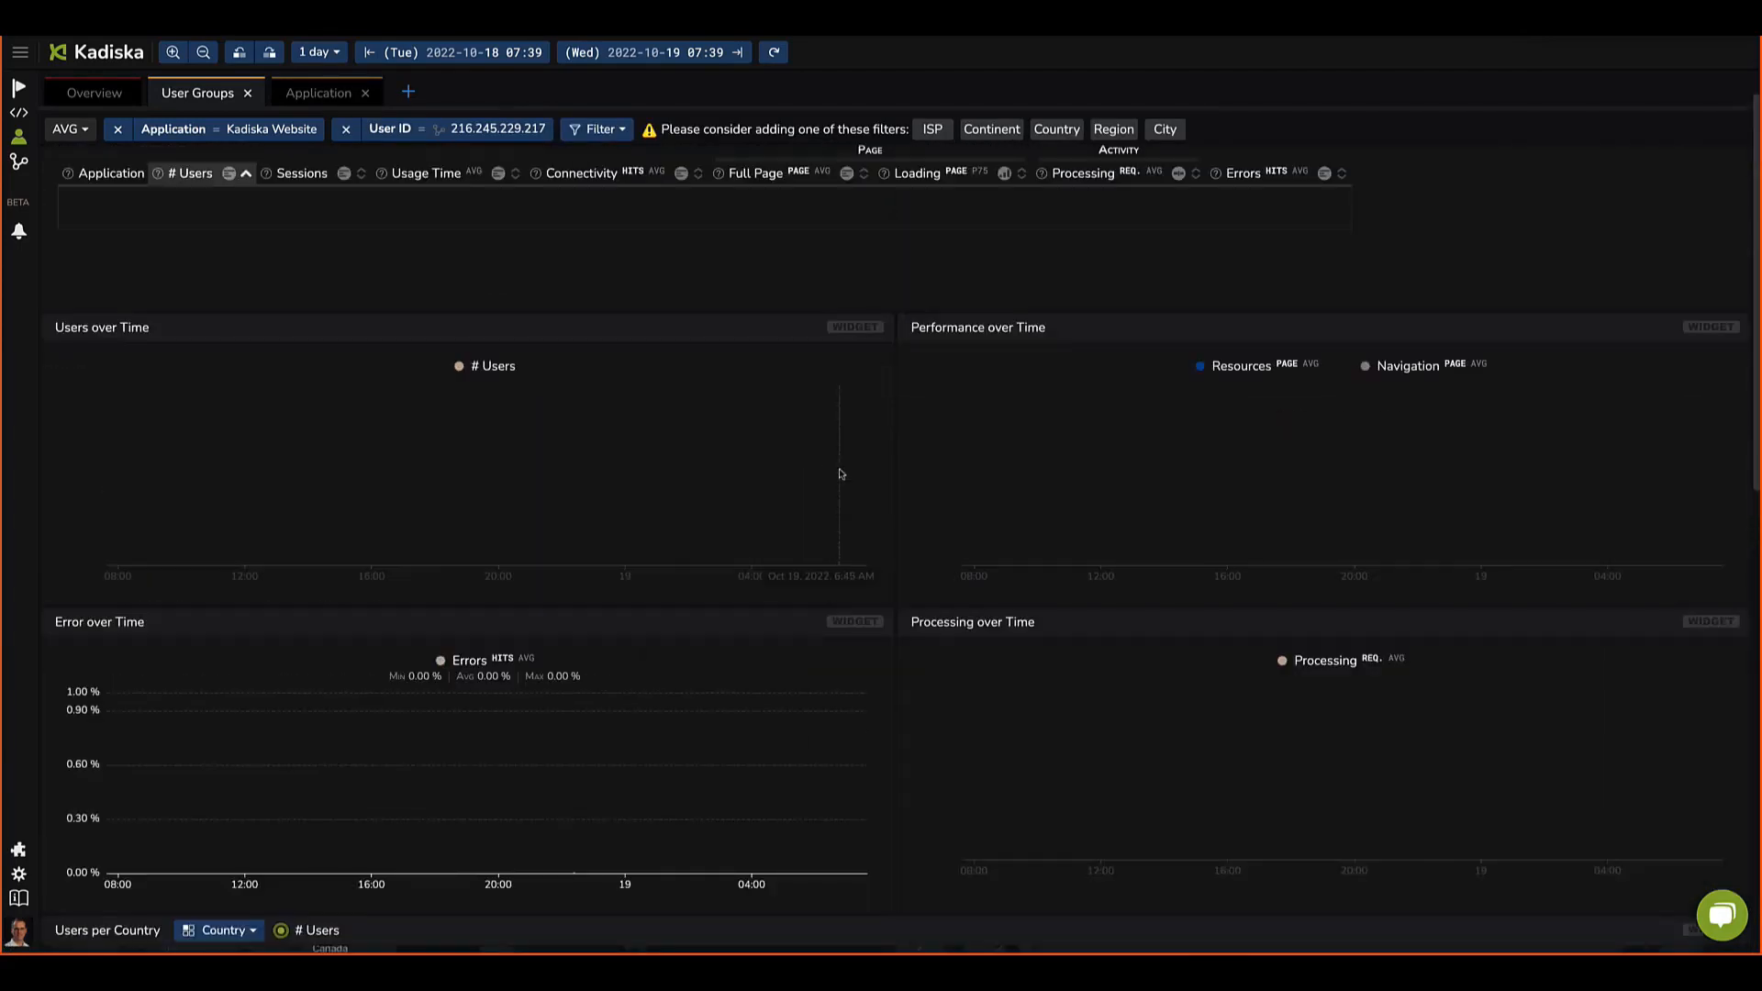
Step: Change the time range to 7 days
click(314, 55)
click(338, 303)
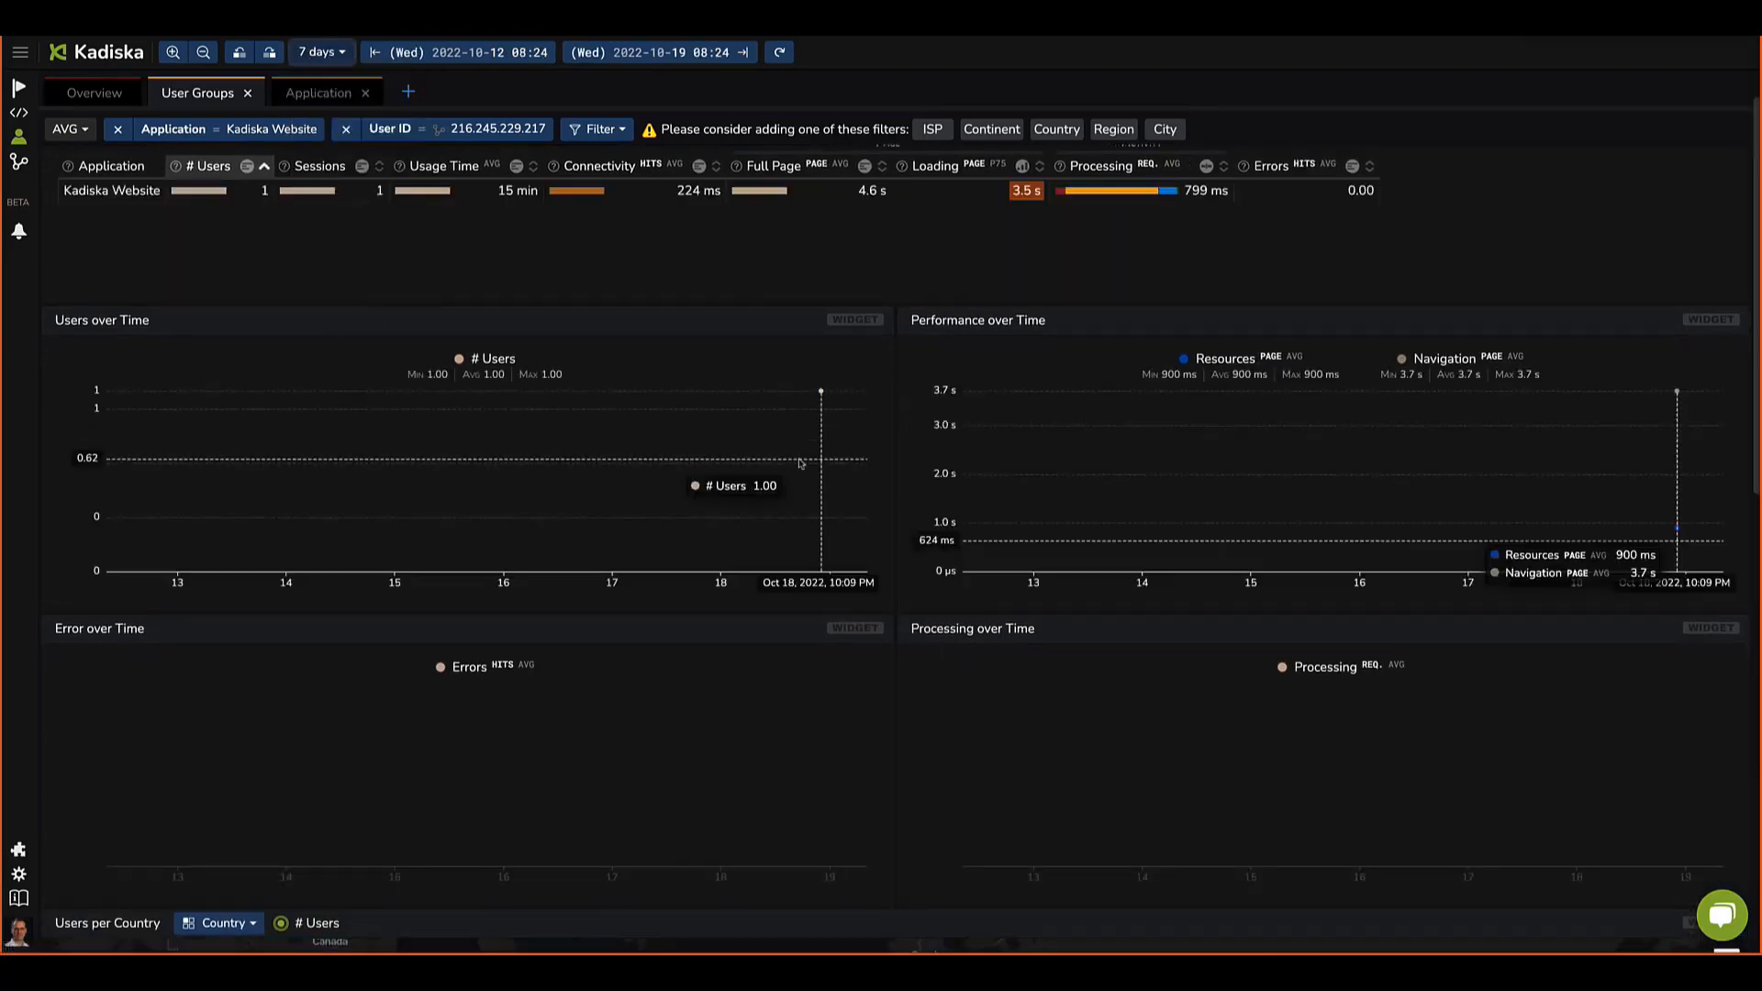
Step: Examine this user's ISP, location on the map and application path
scroll(799, 475, down, 8)
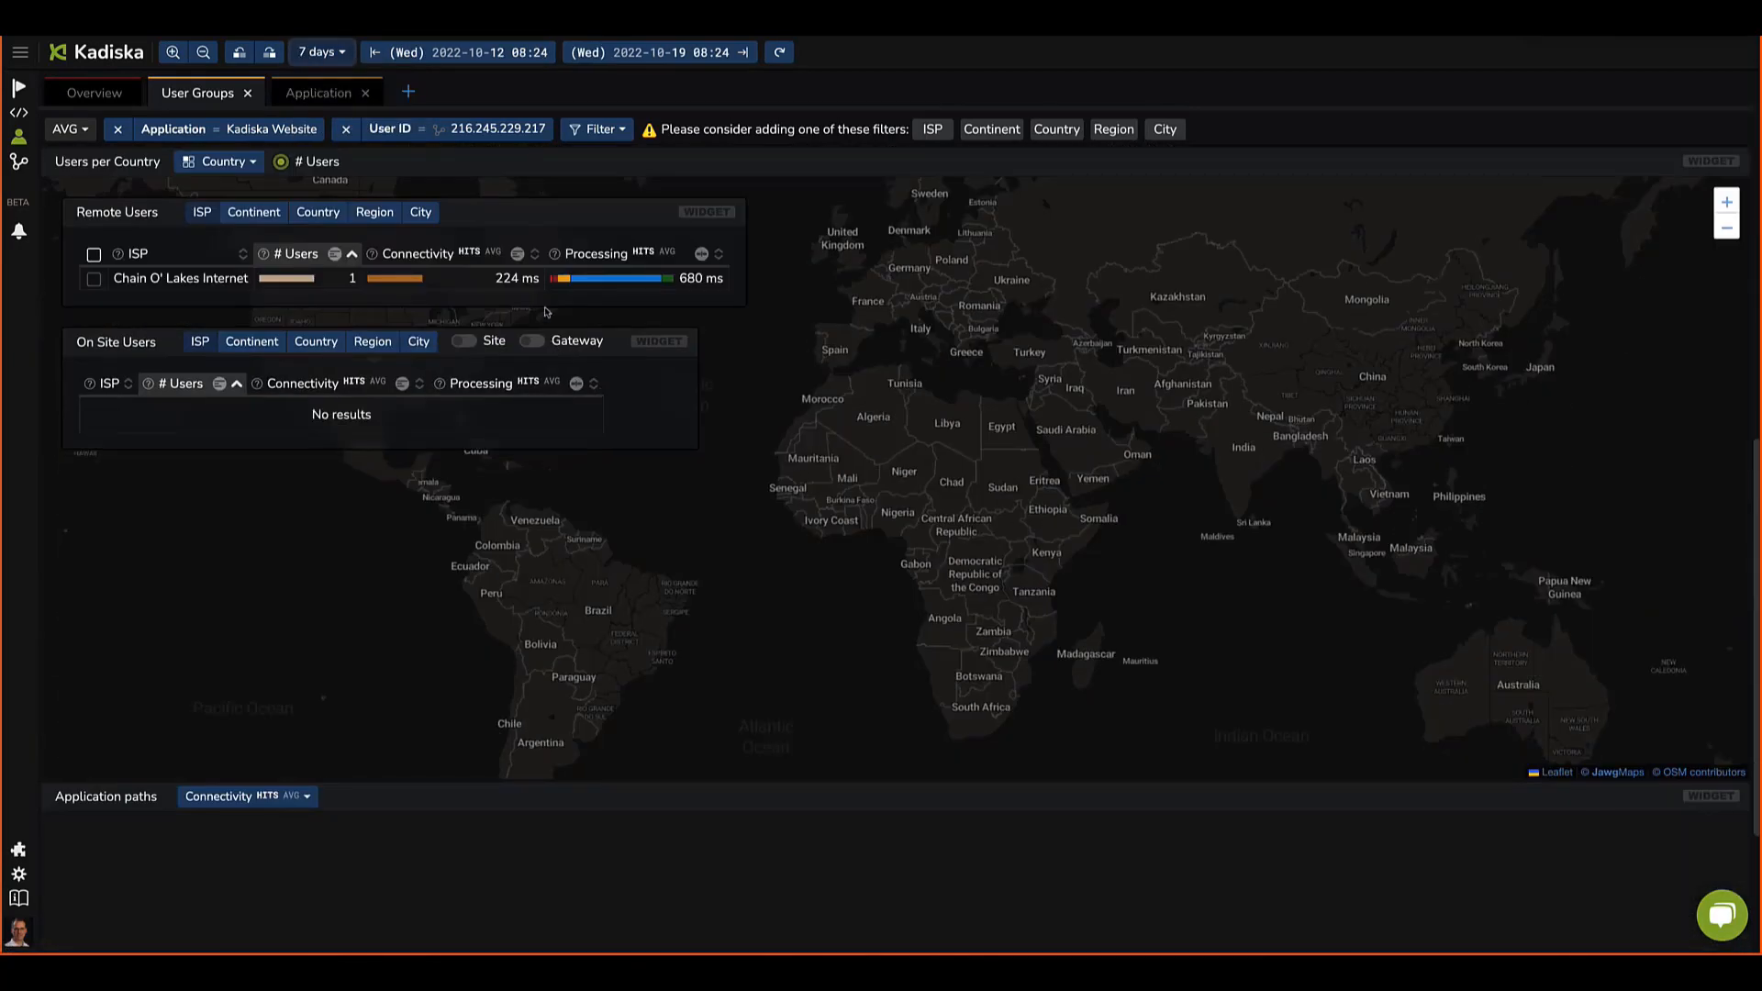
mouse_move(441, 278)
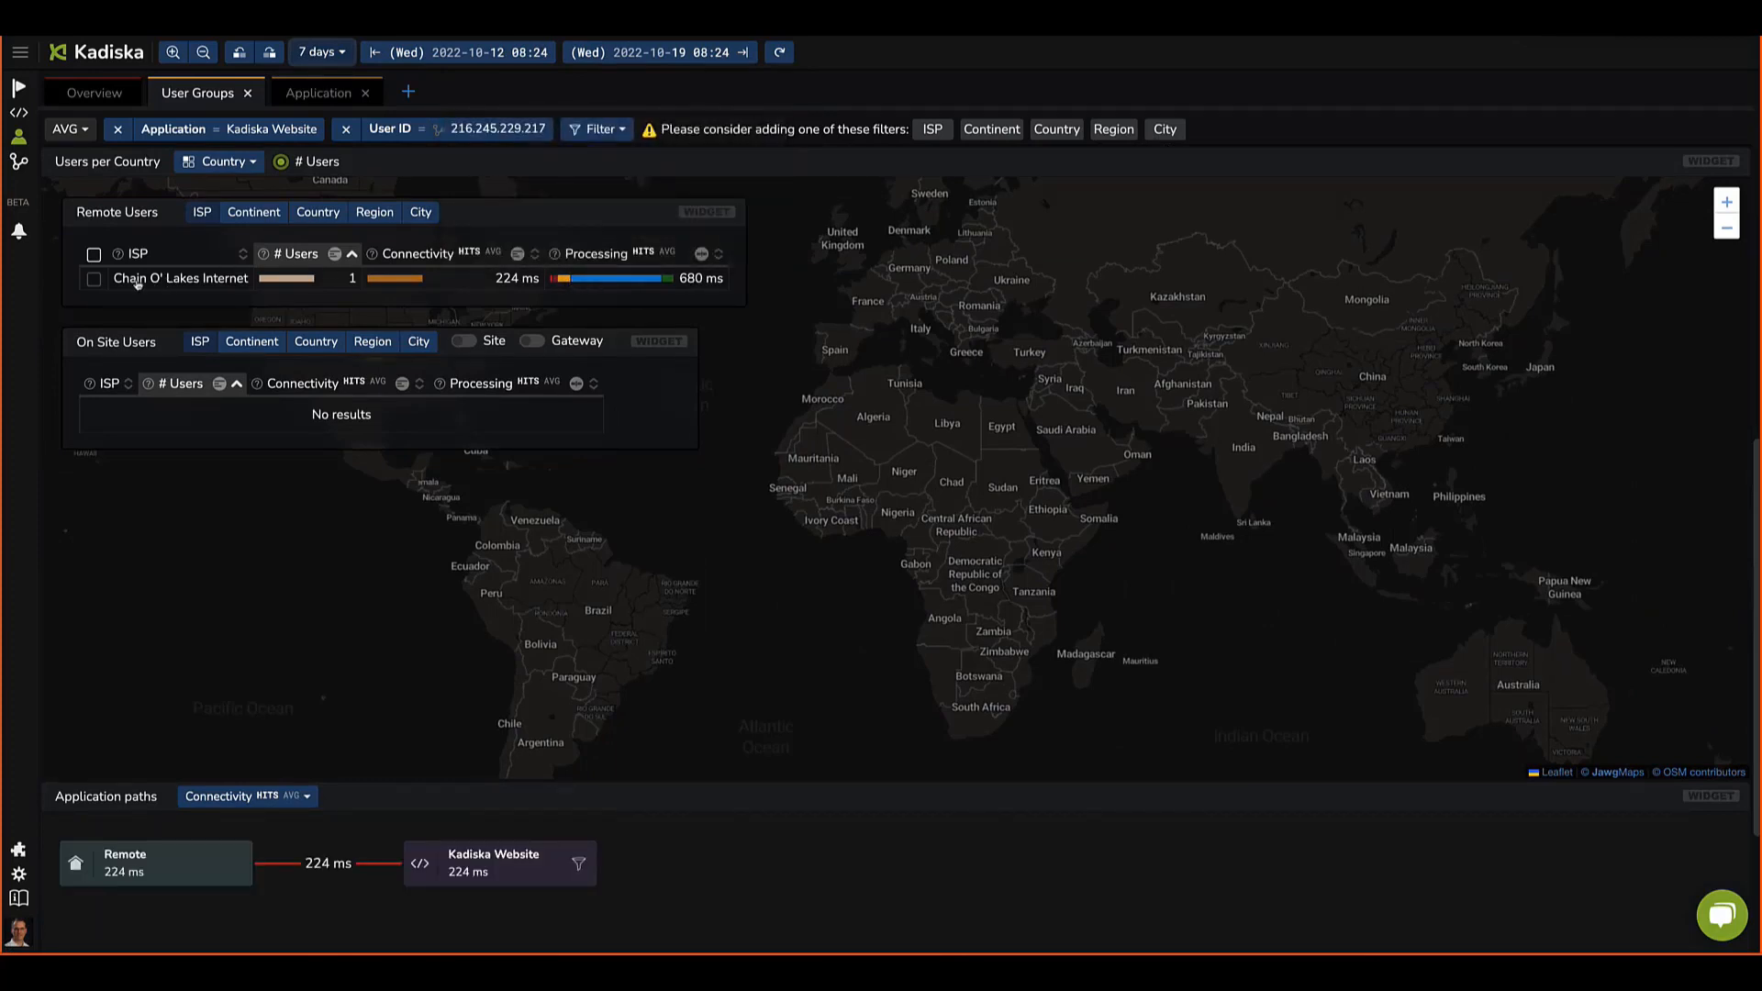
drag(551, 354, 1036, 473)
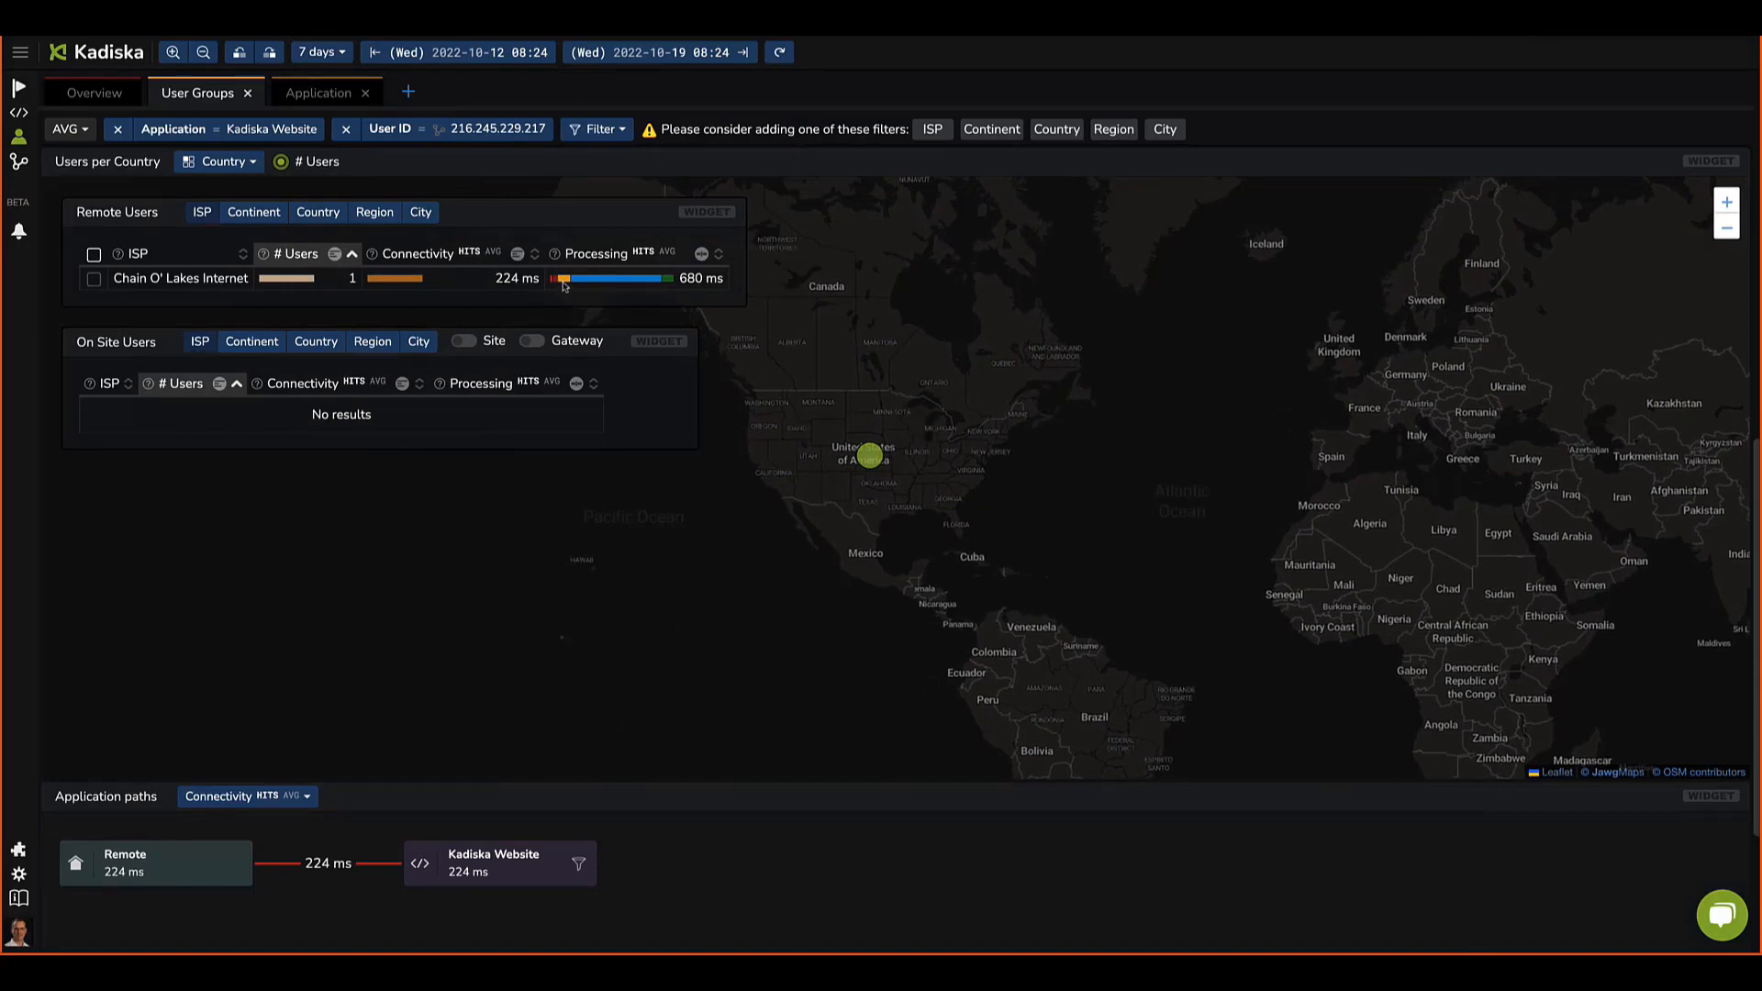
mouse_move(564, 285)
Step: Open the network overview and filter targets to AWS-California, AWS-Paris and GCP-Sao Paulo
click(17, 166)
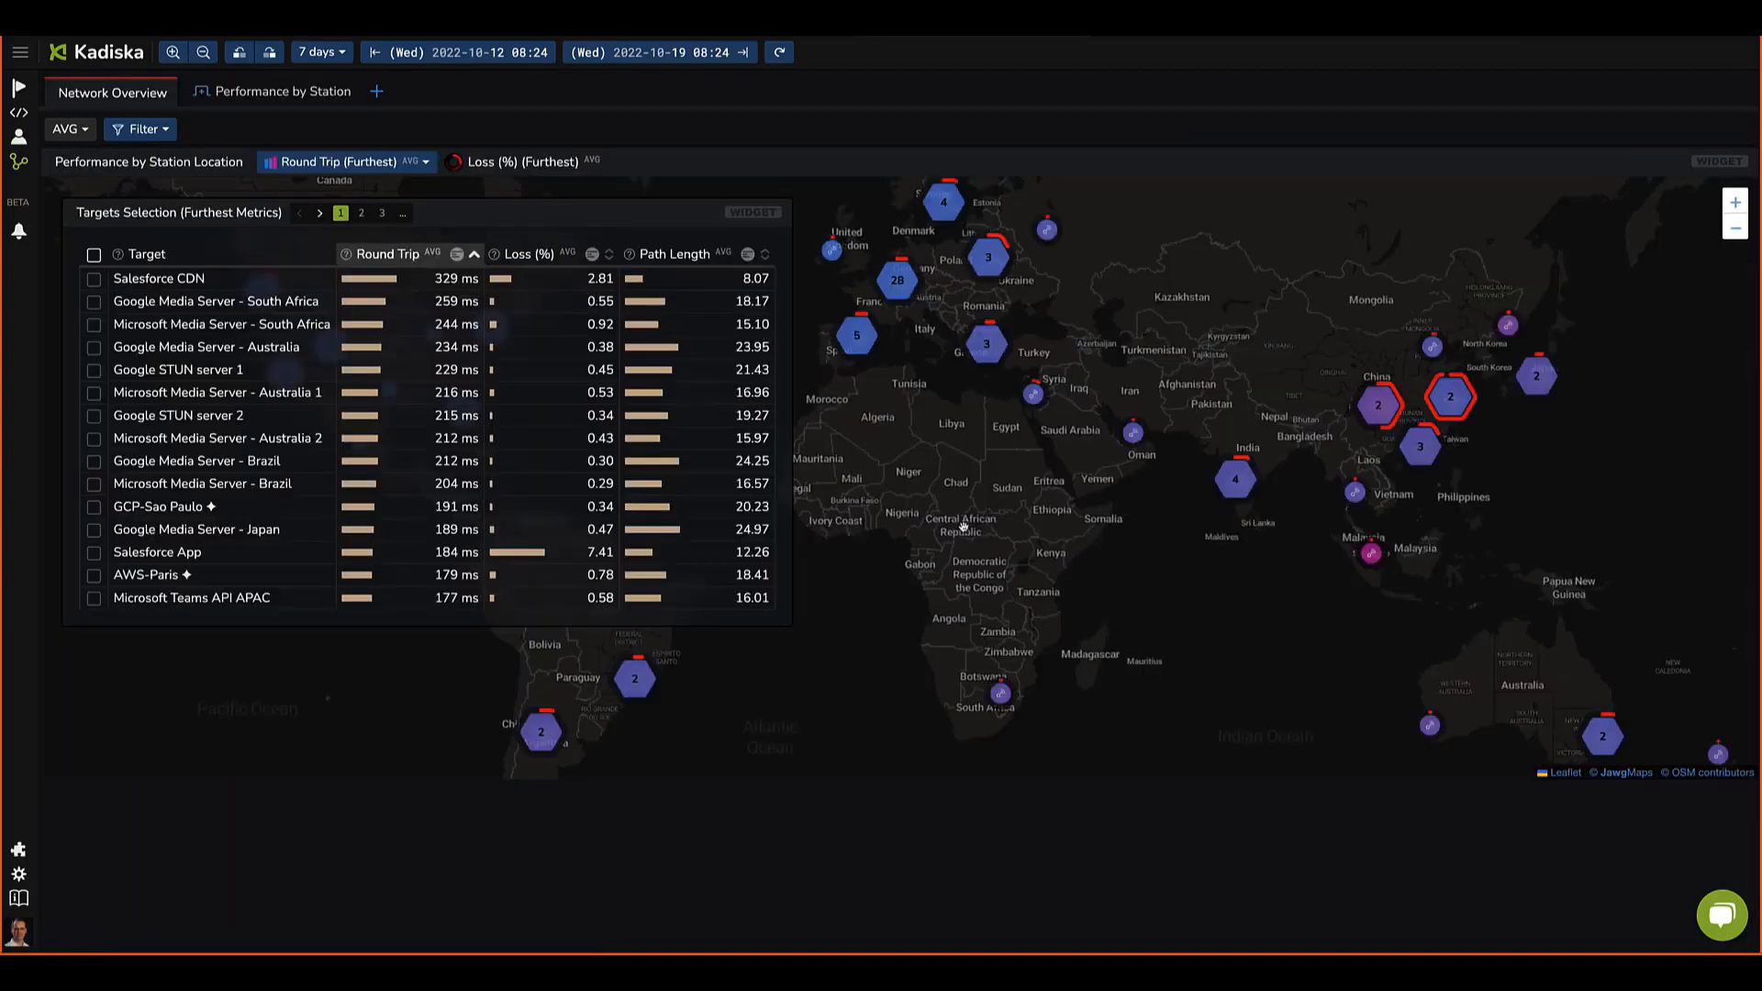
drag(952, 535, 1168, 566)
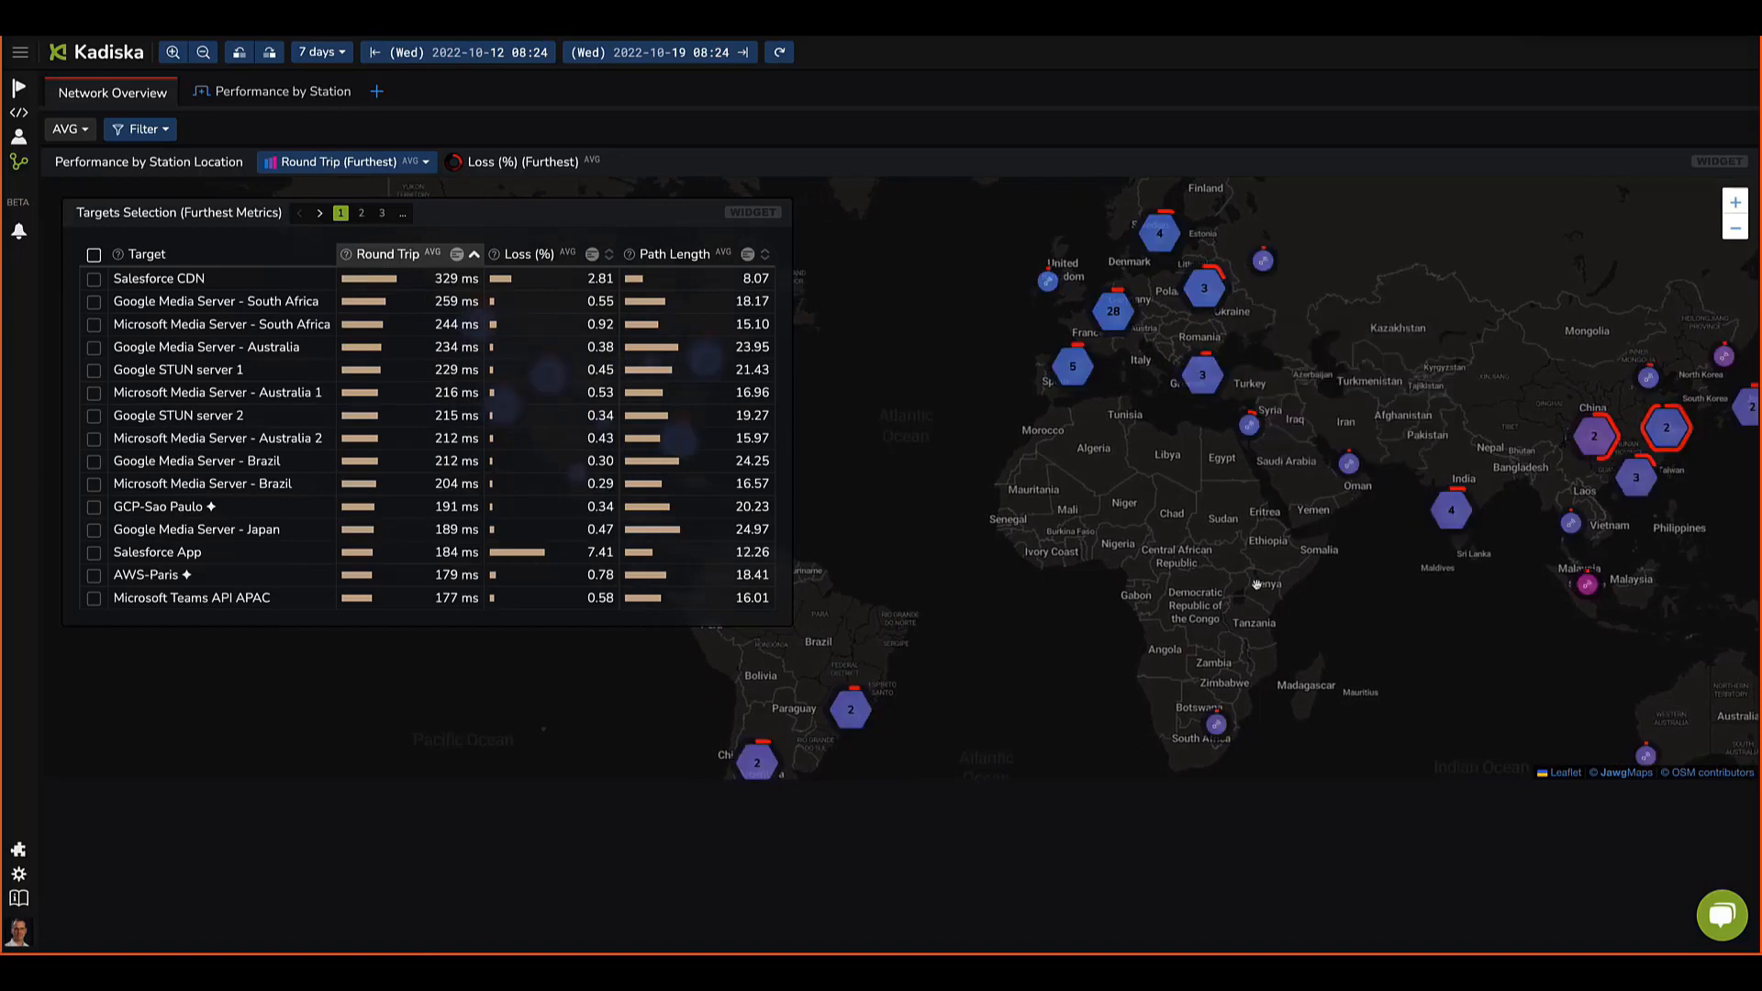
drag(1257, 585, 1371, 531)
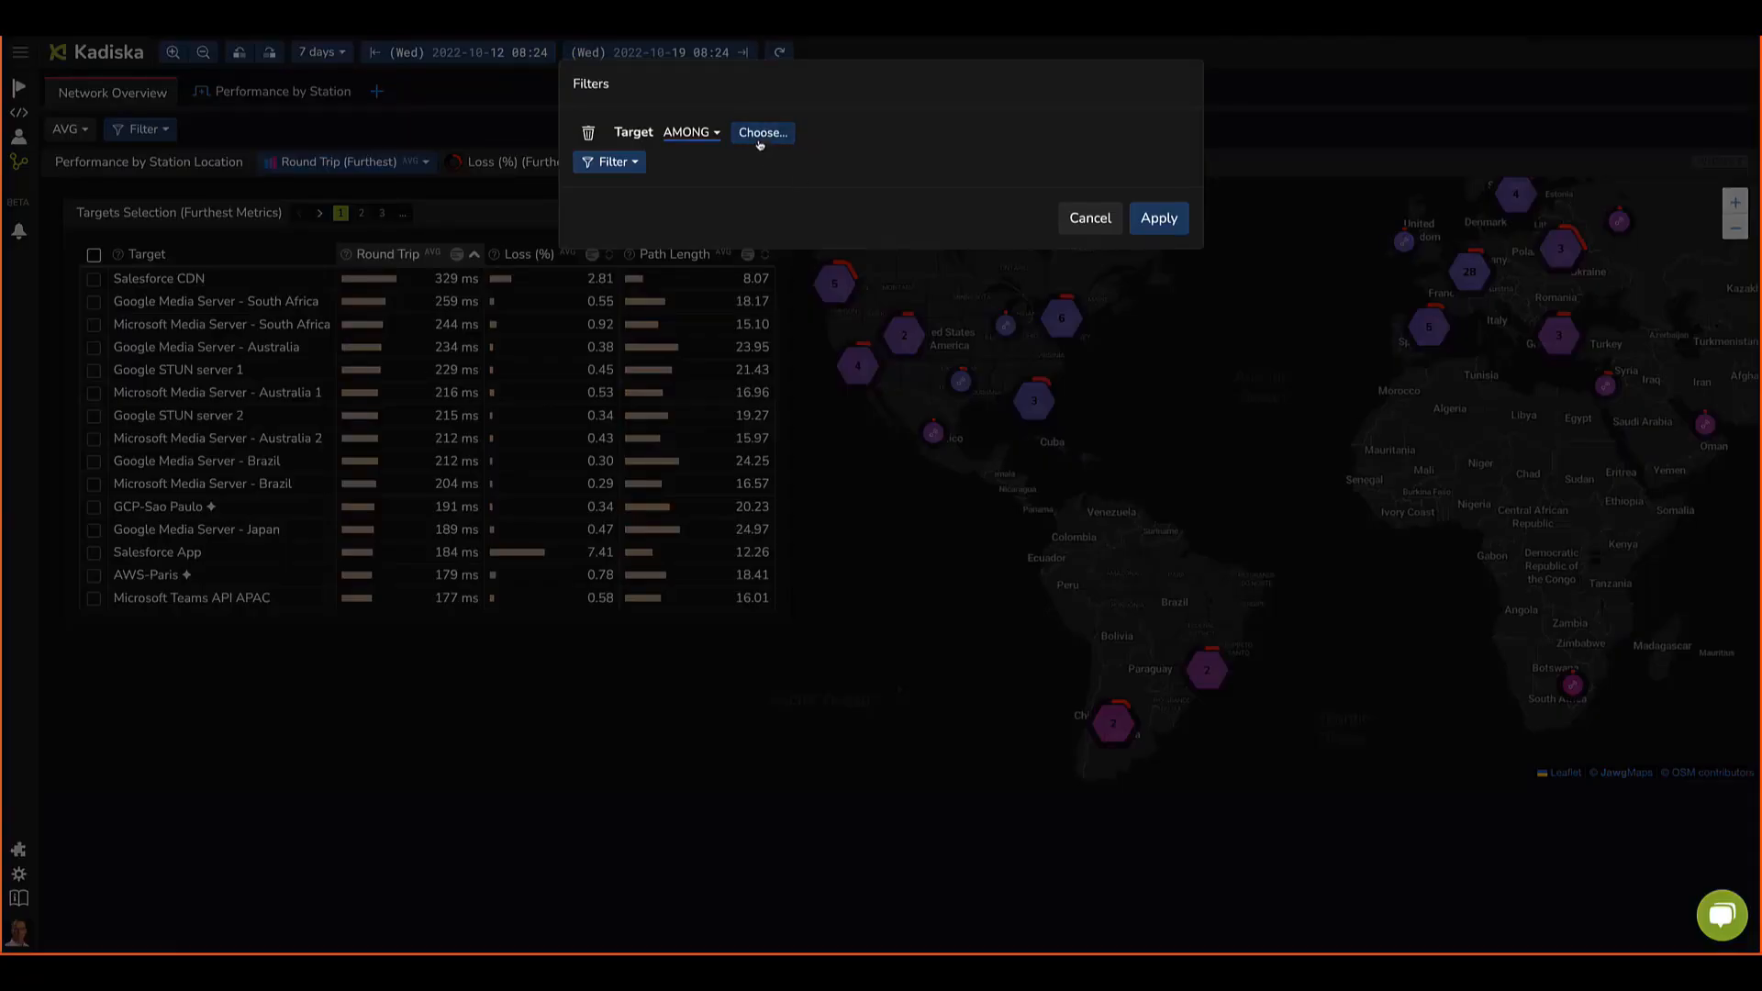
click(765, 143)
text(;)
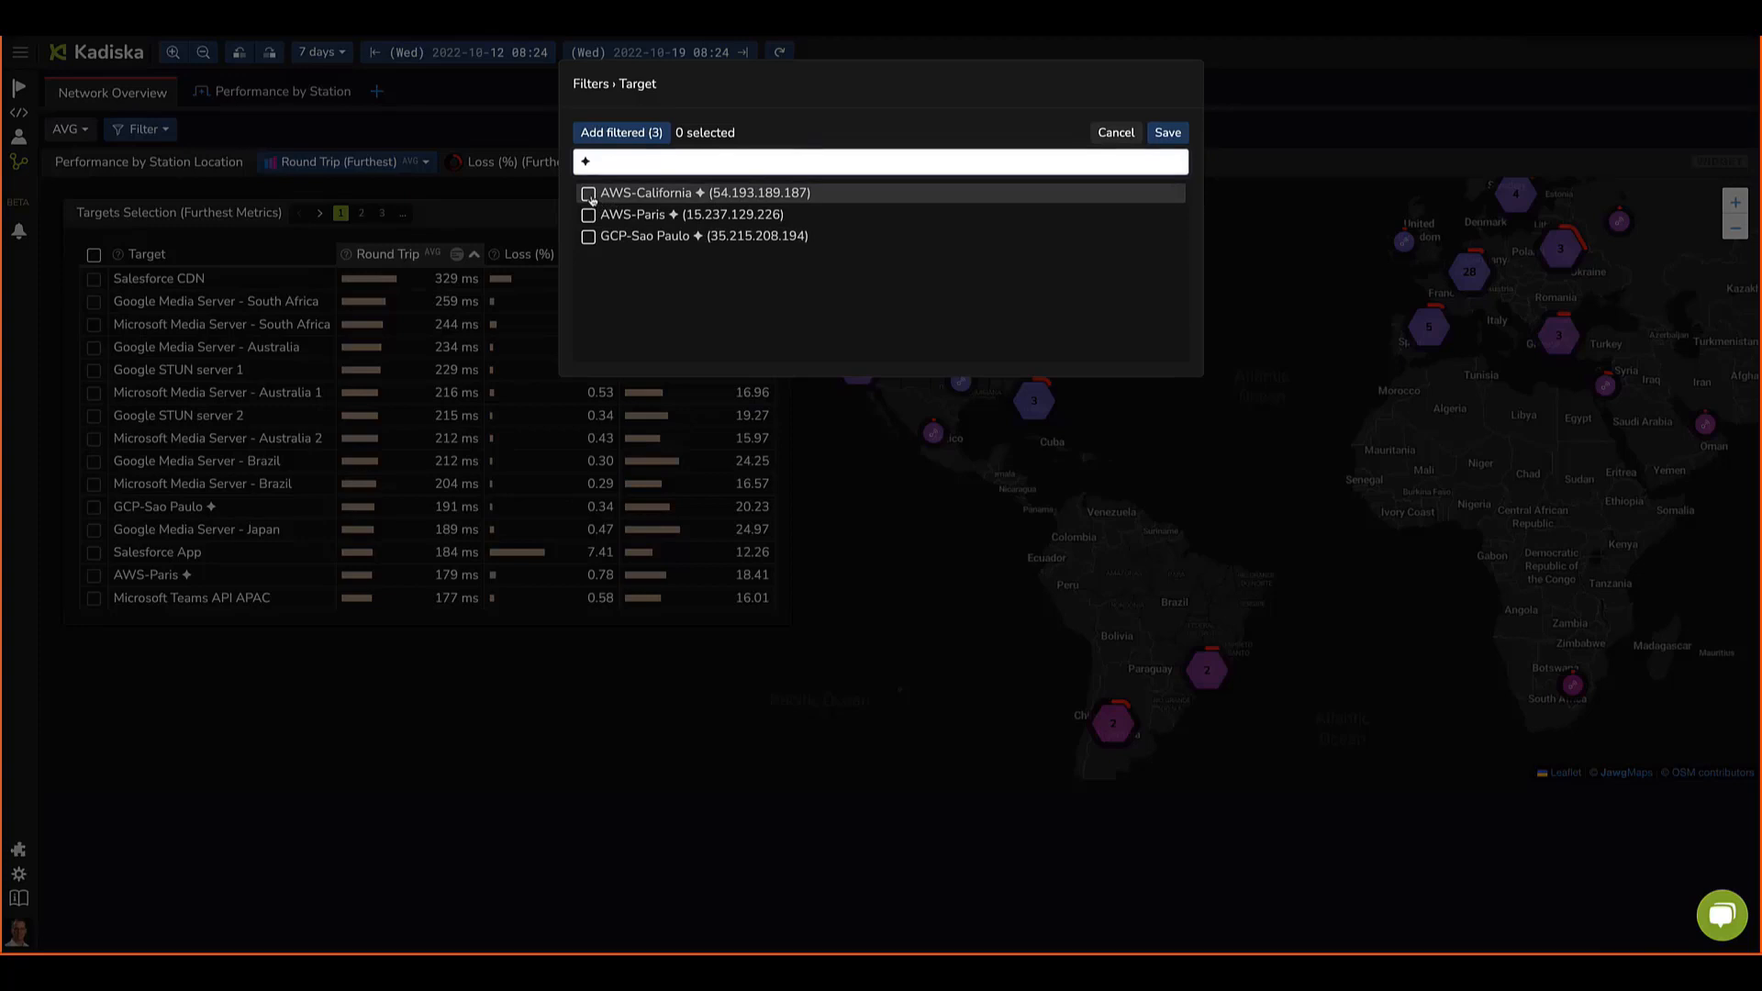
click(588, 194)
click(589, 215)
click(589, 236)
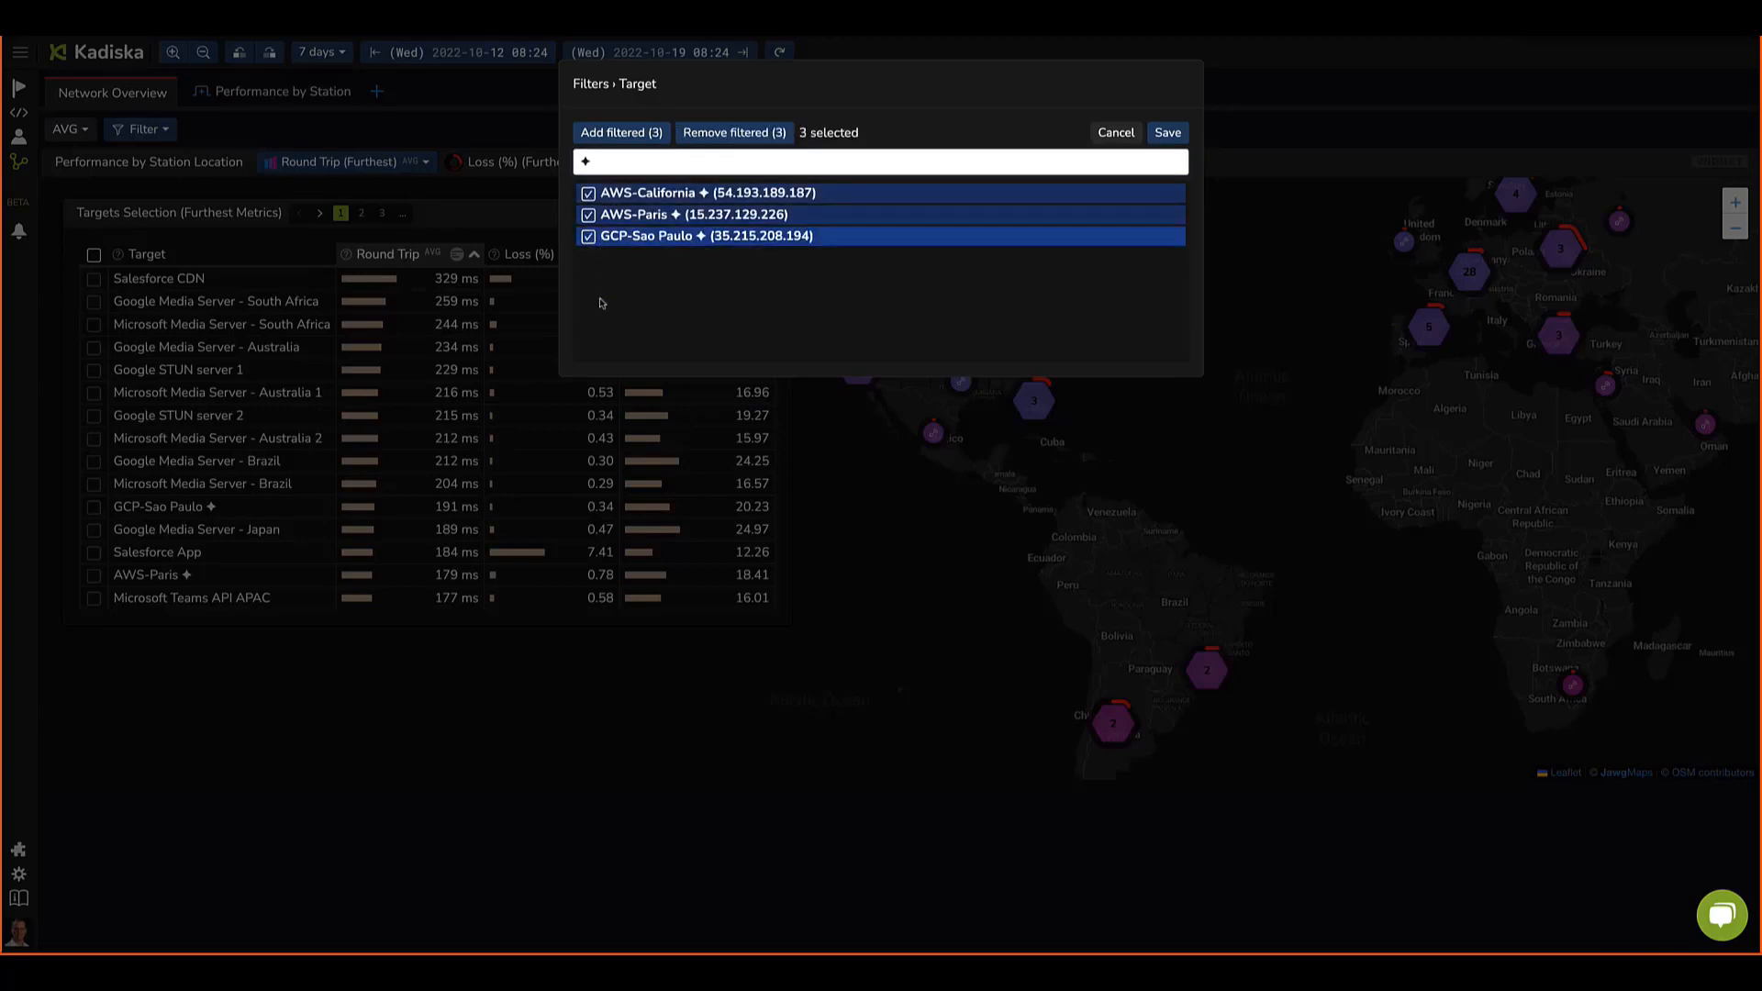
click(1171, 139)
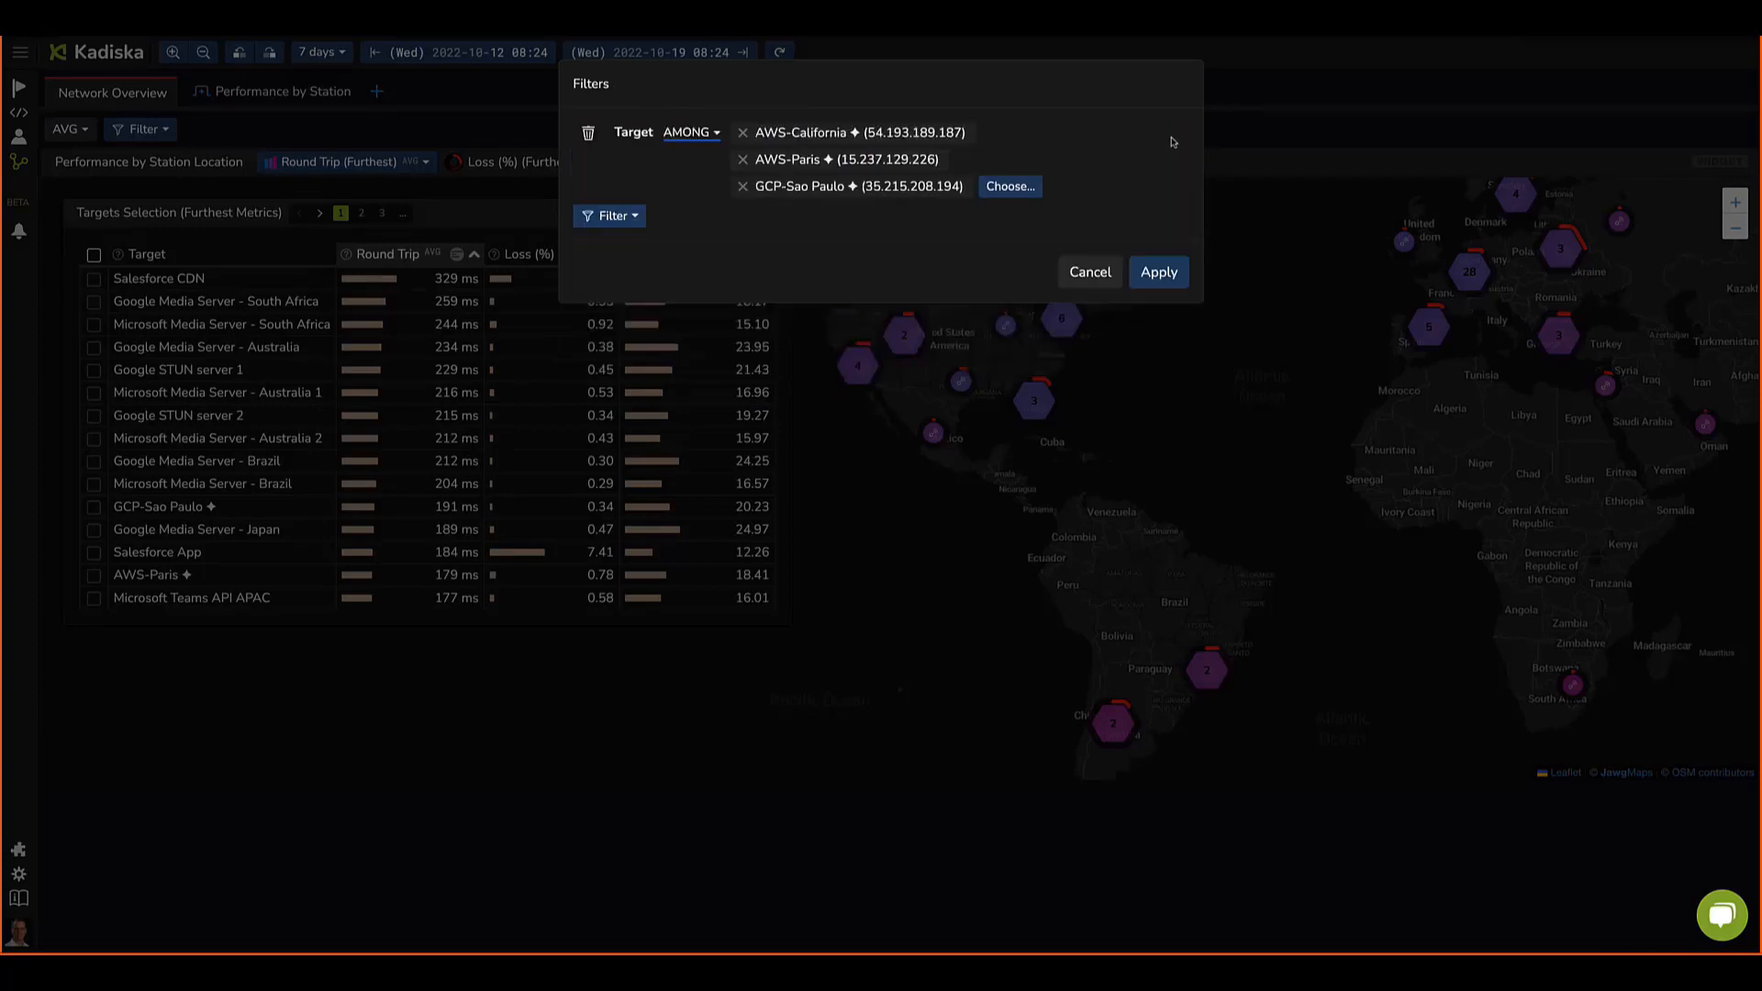
click(1158, 272)
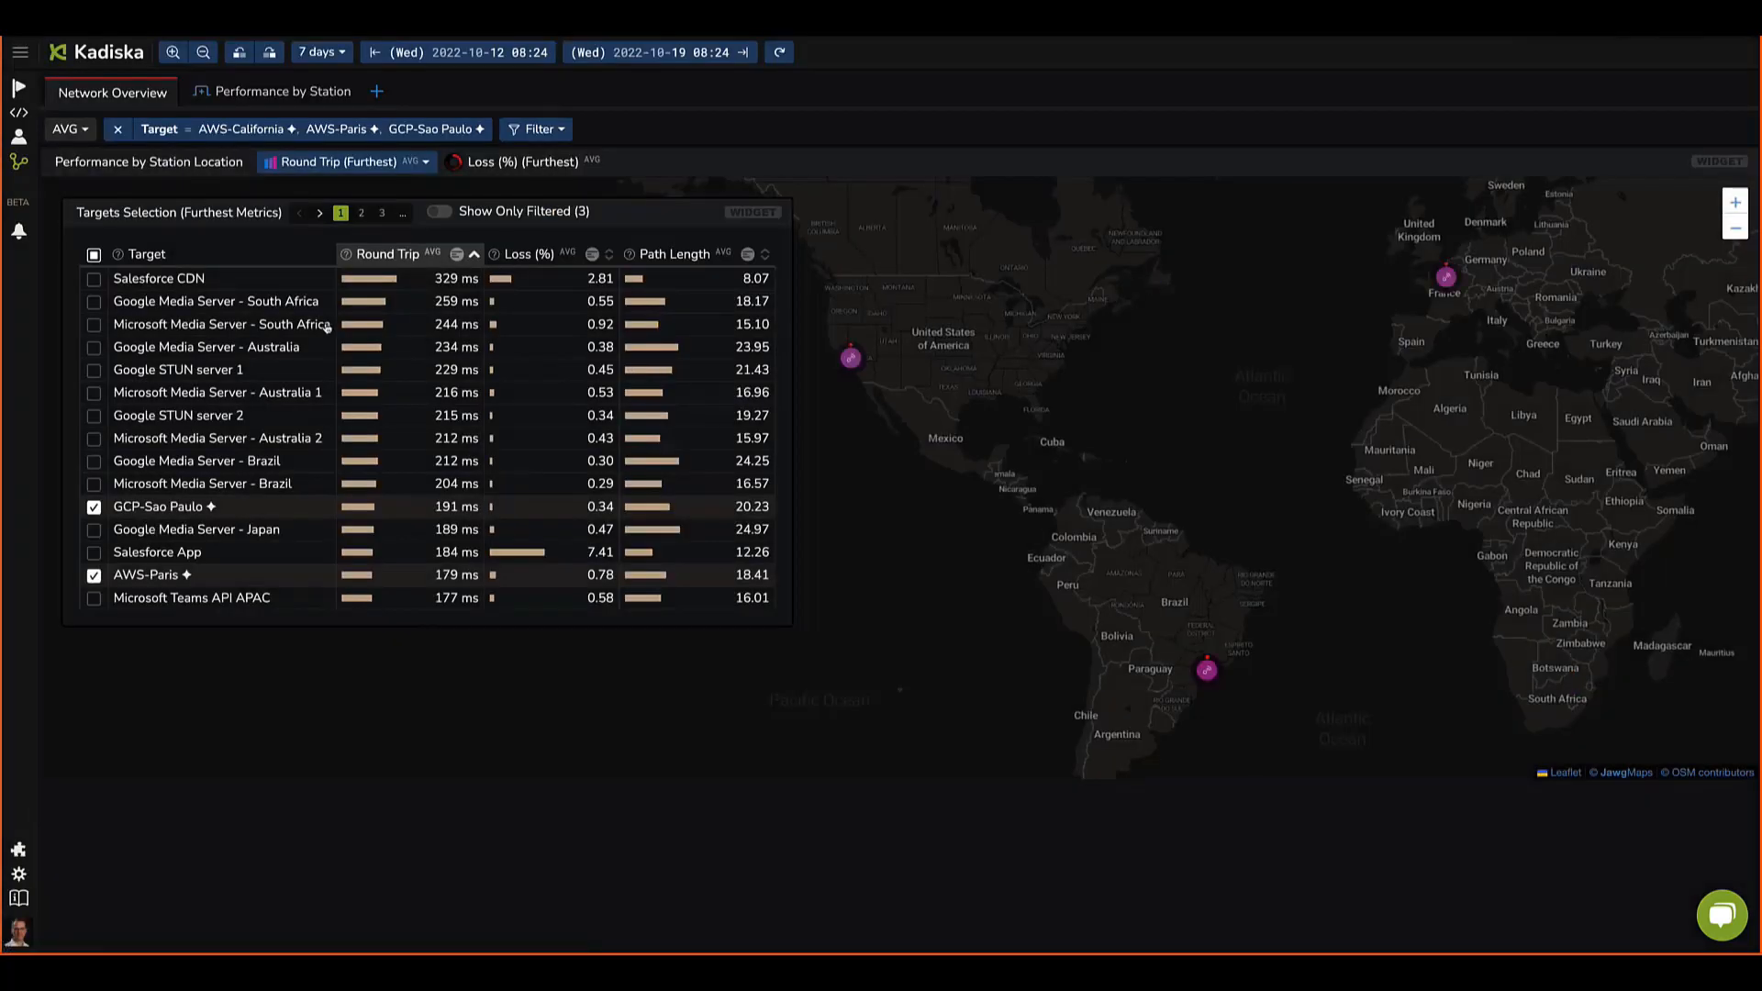
Step: Open the Performance by Station tab and select all three stations as a filter
mouse_move(853, 366)
mouse_move(1210, 674)
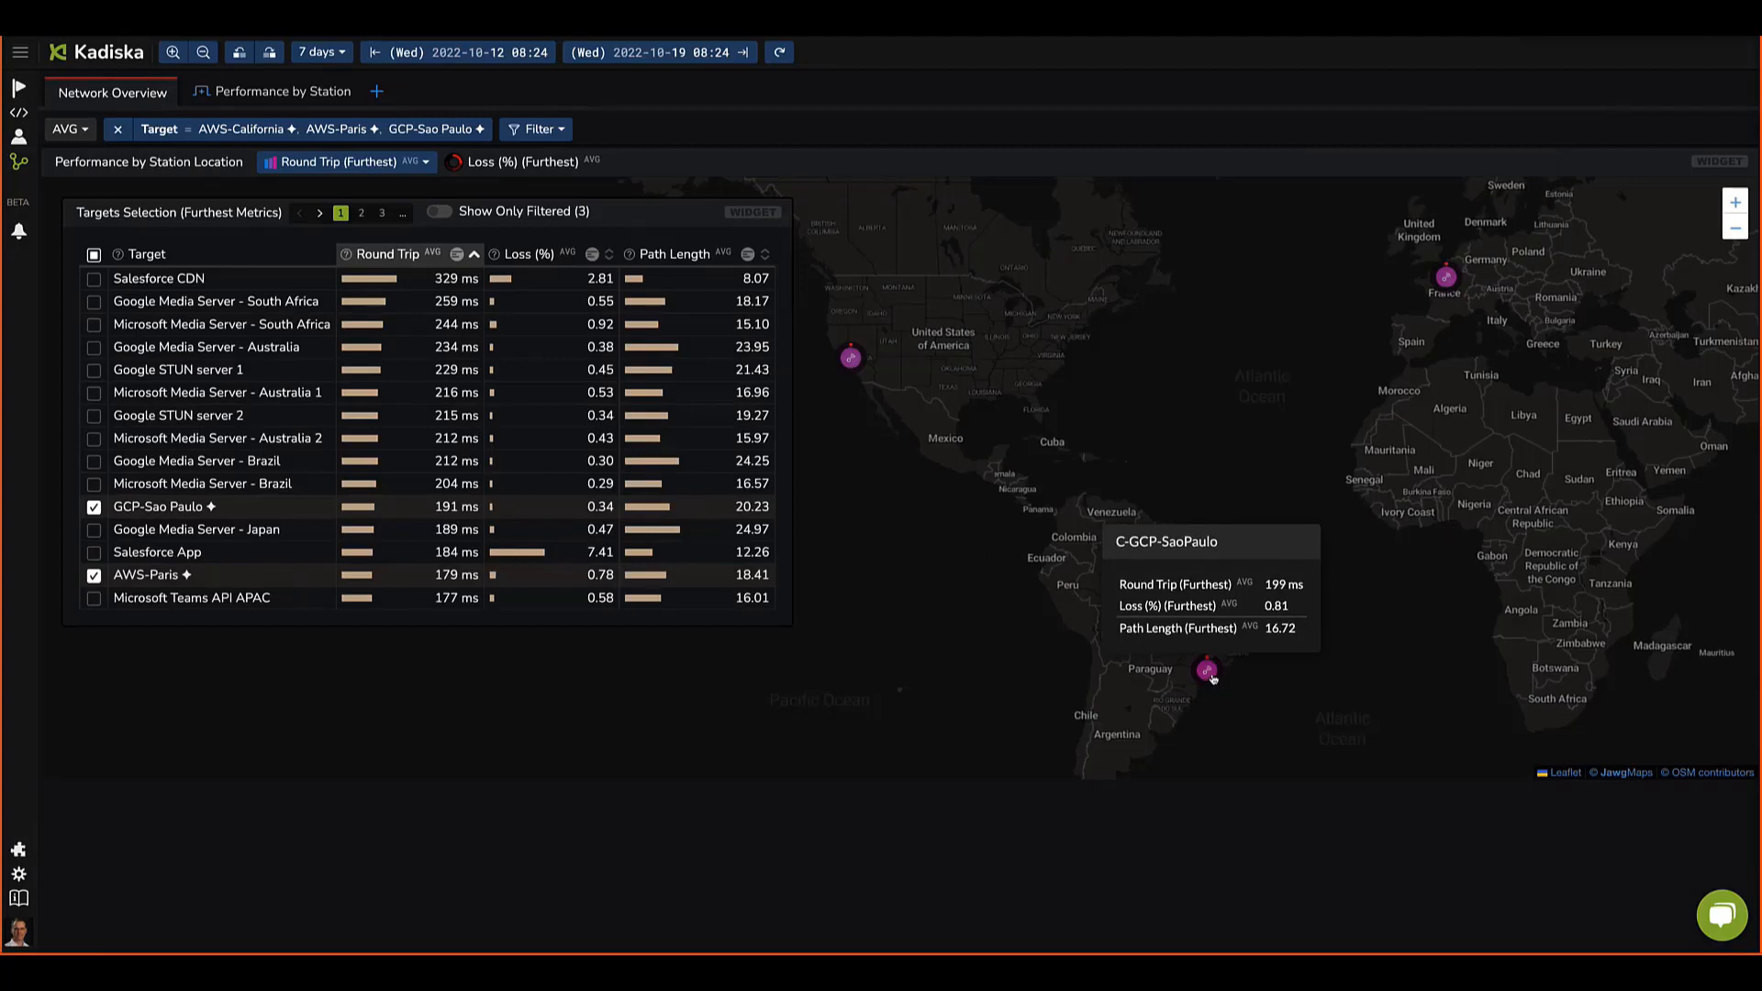
click(285, 93)
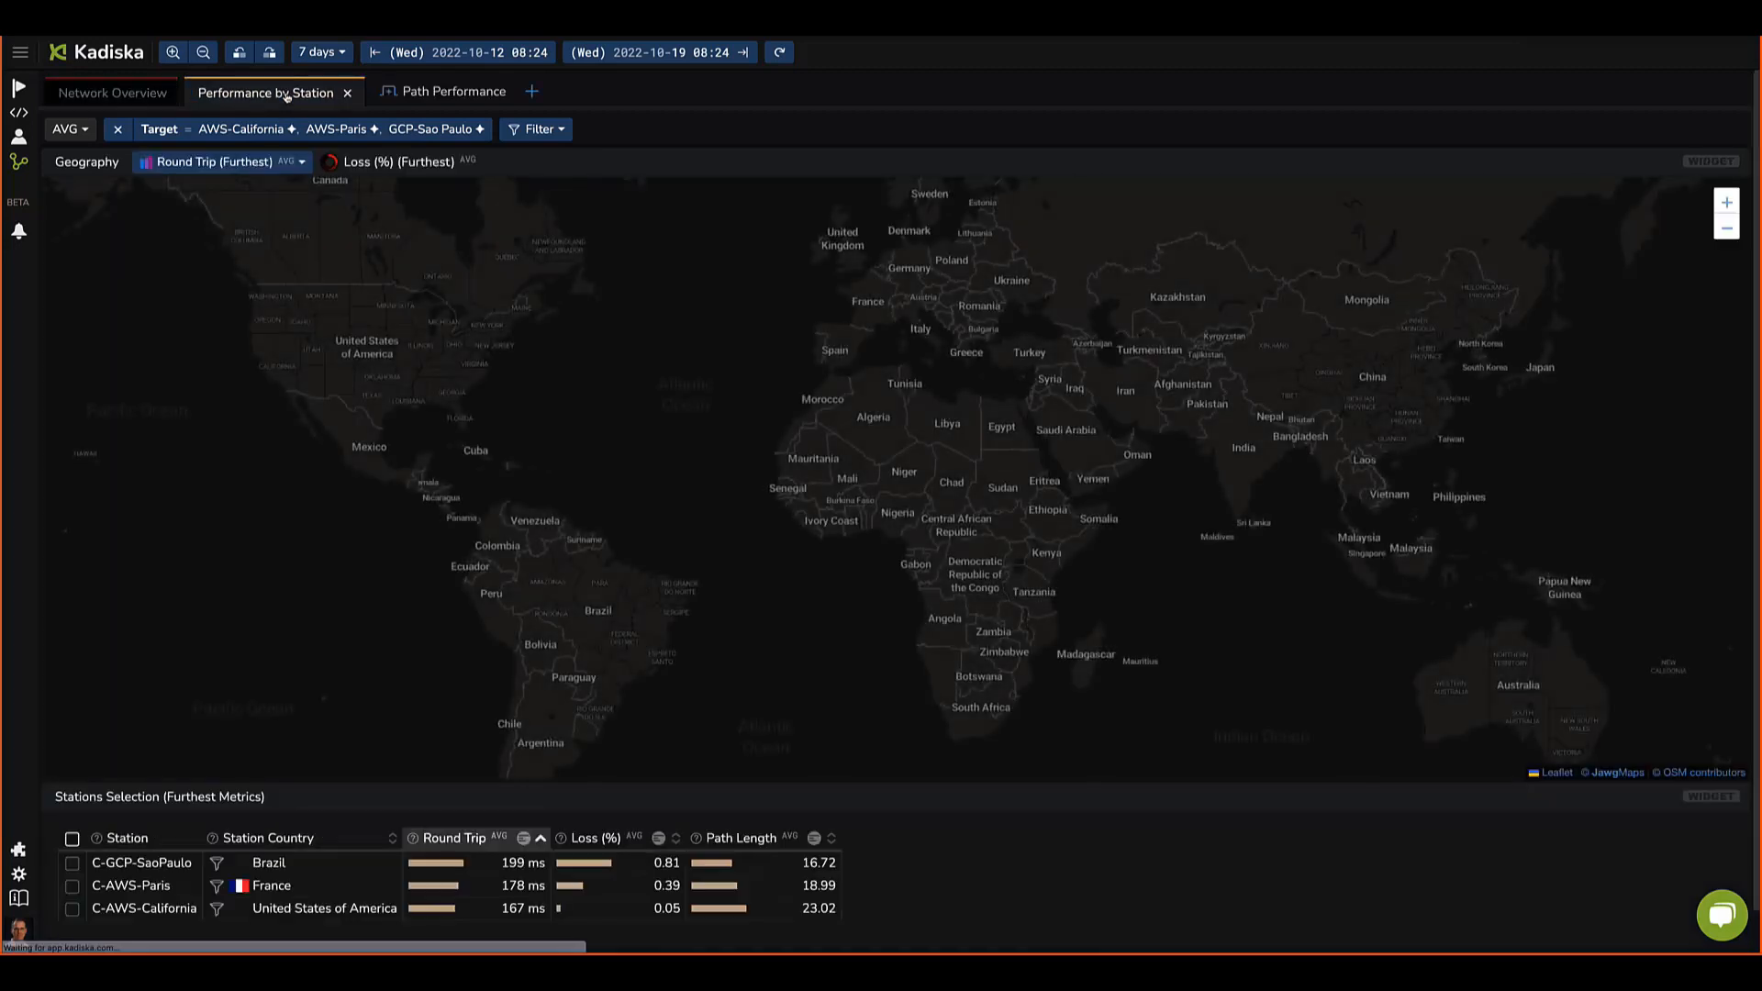
click(72, 839)
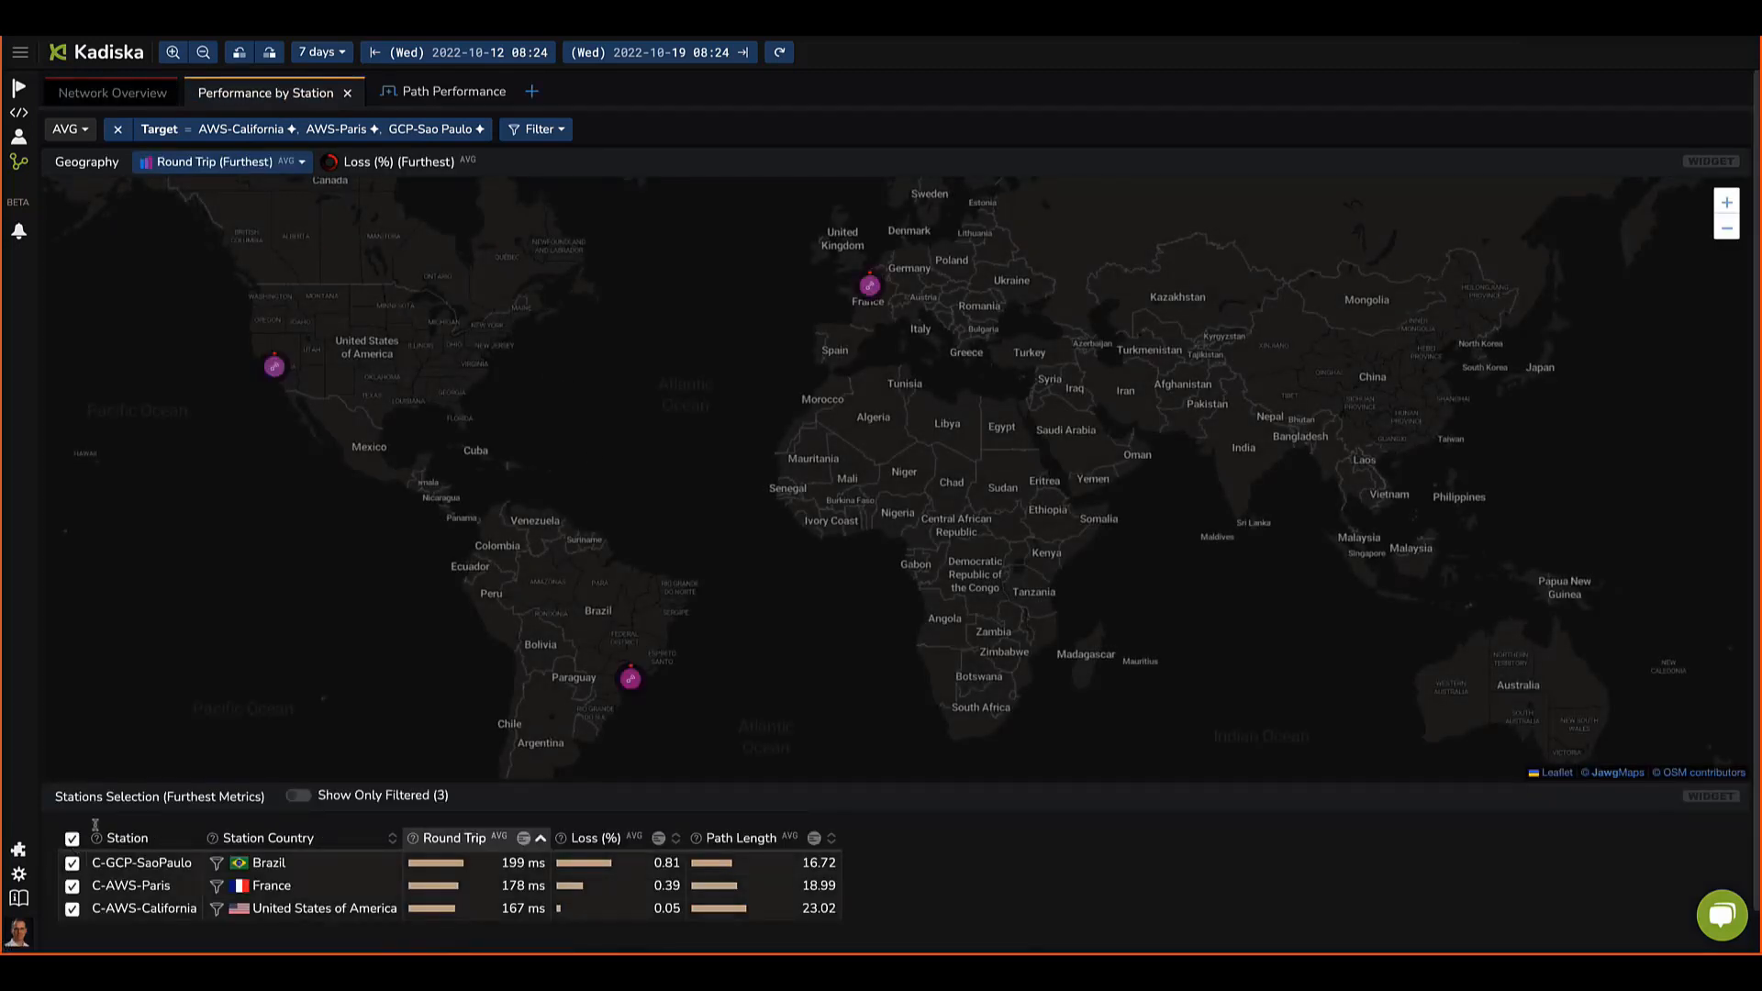
Step: Inspect the station markers on the map, then open the Path Performance tab
drag(349, 617, 465, 599)
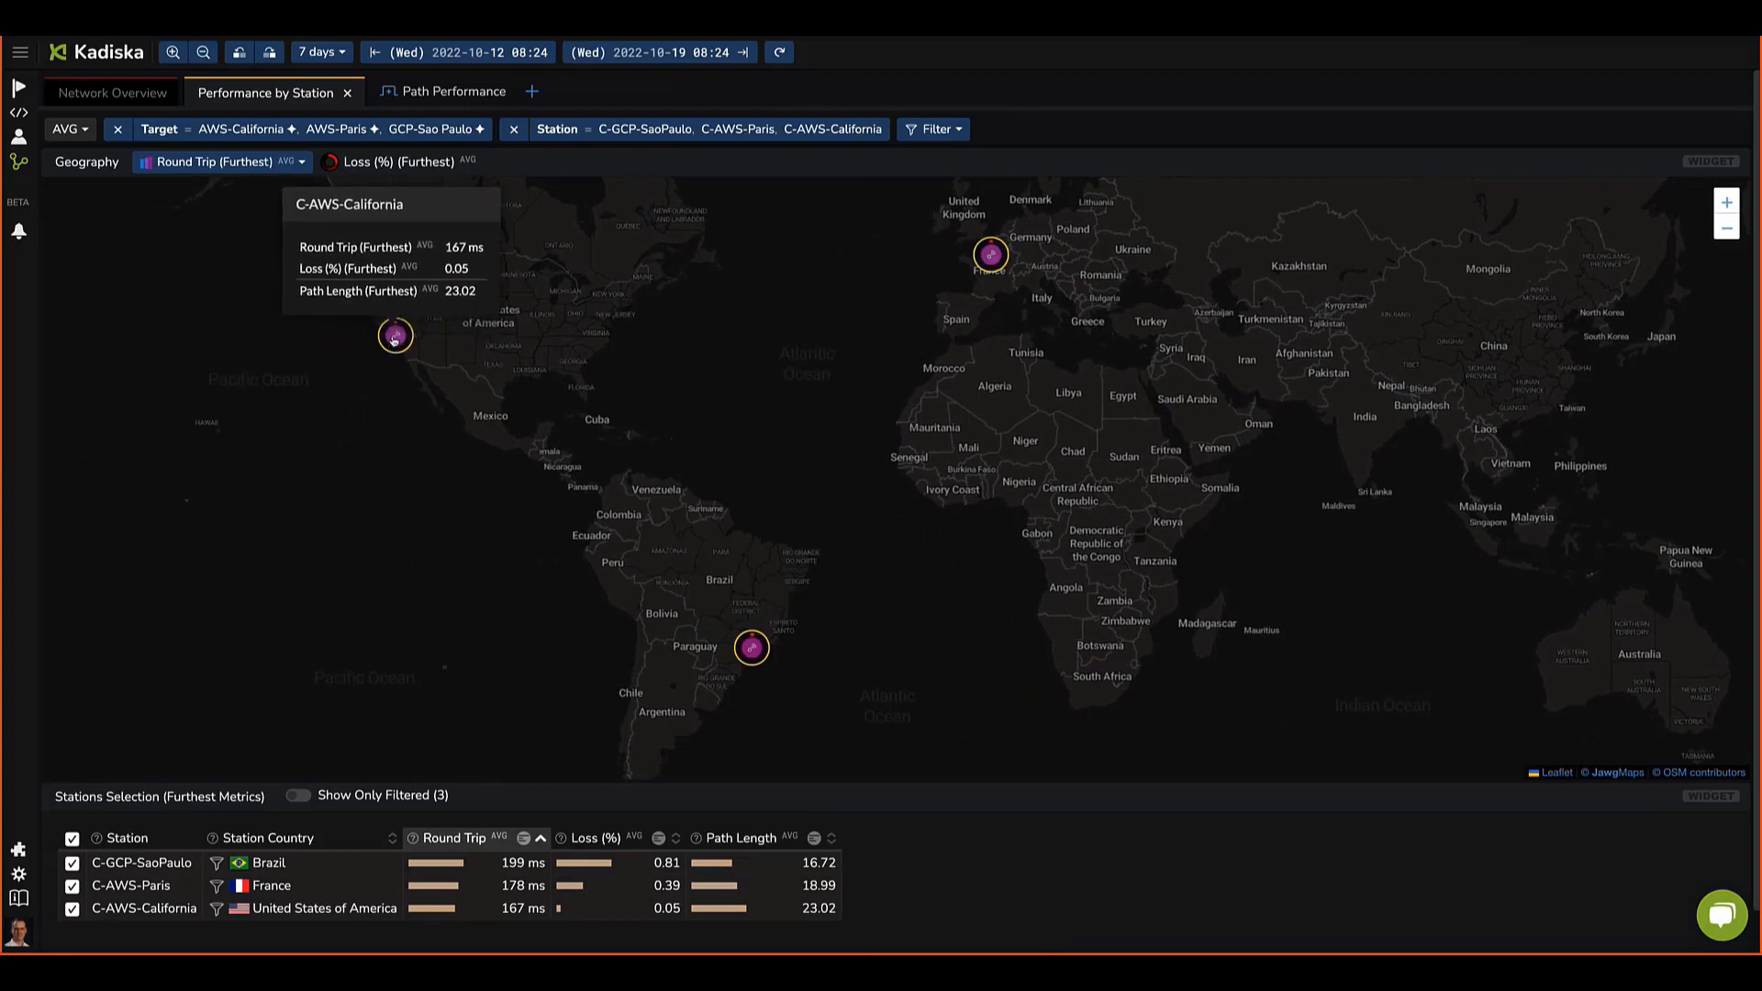
mouse_move(1003, 258)
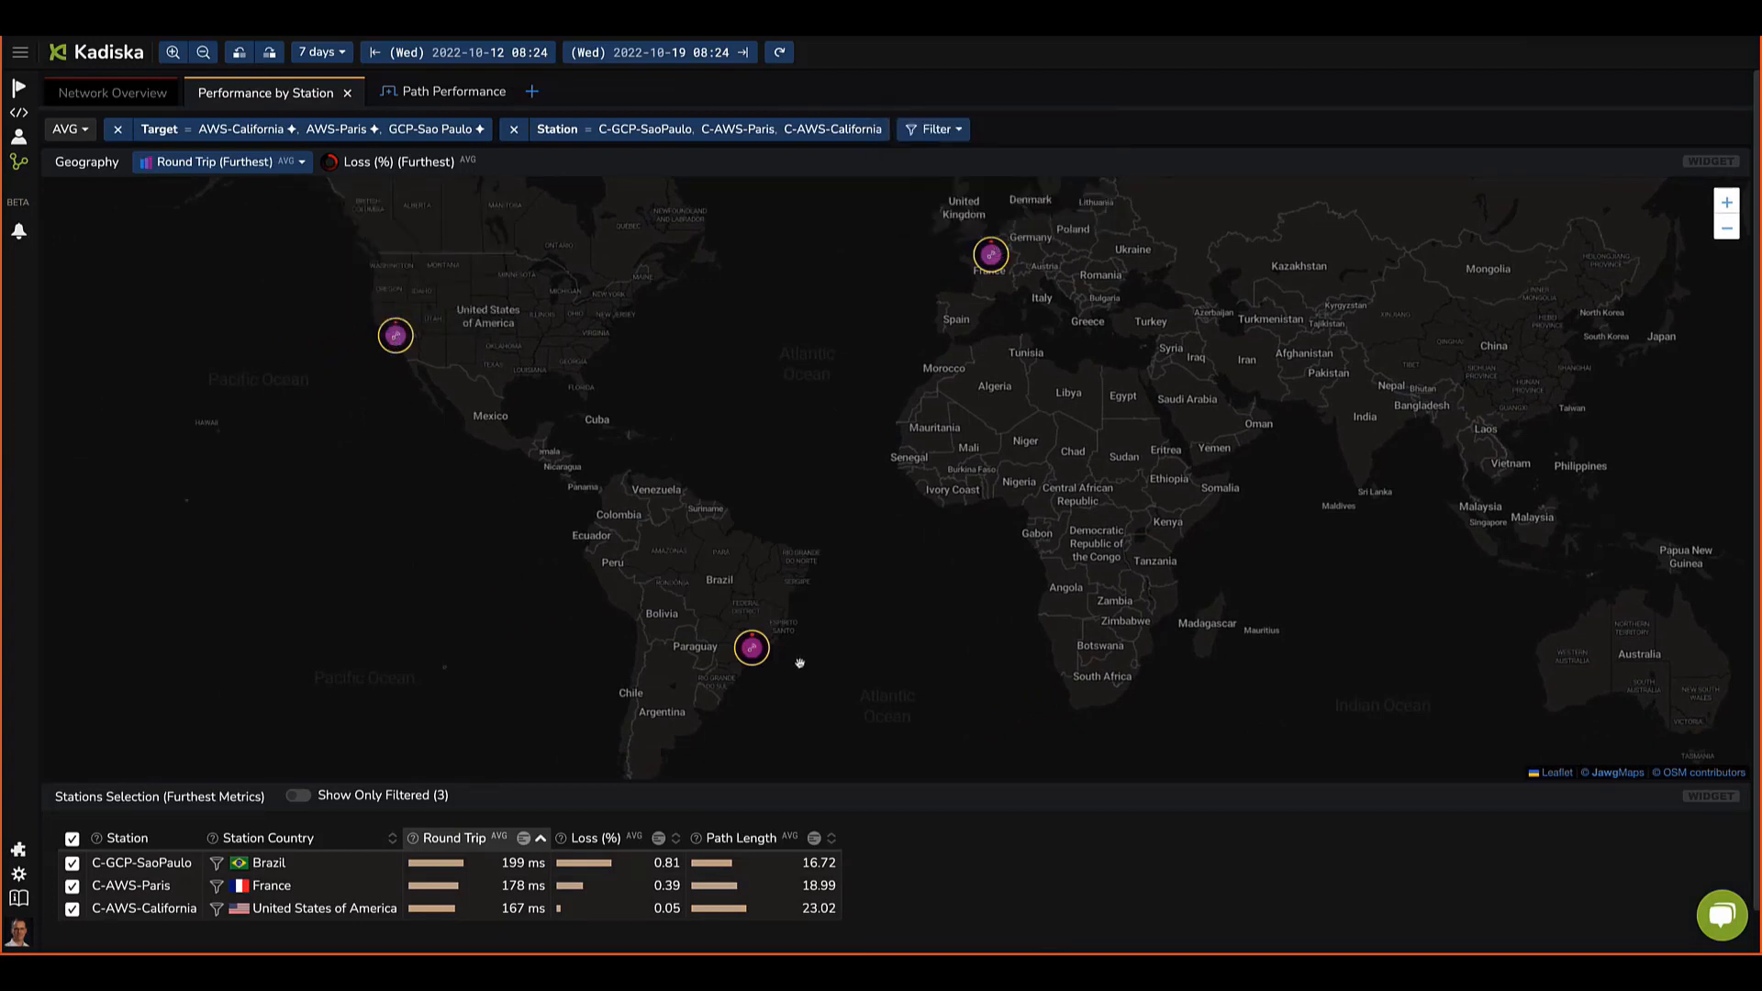
mouse_move(743, 657)
mouse_move(397, 346)
click(439, 95)
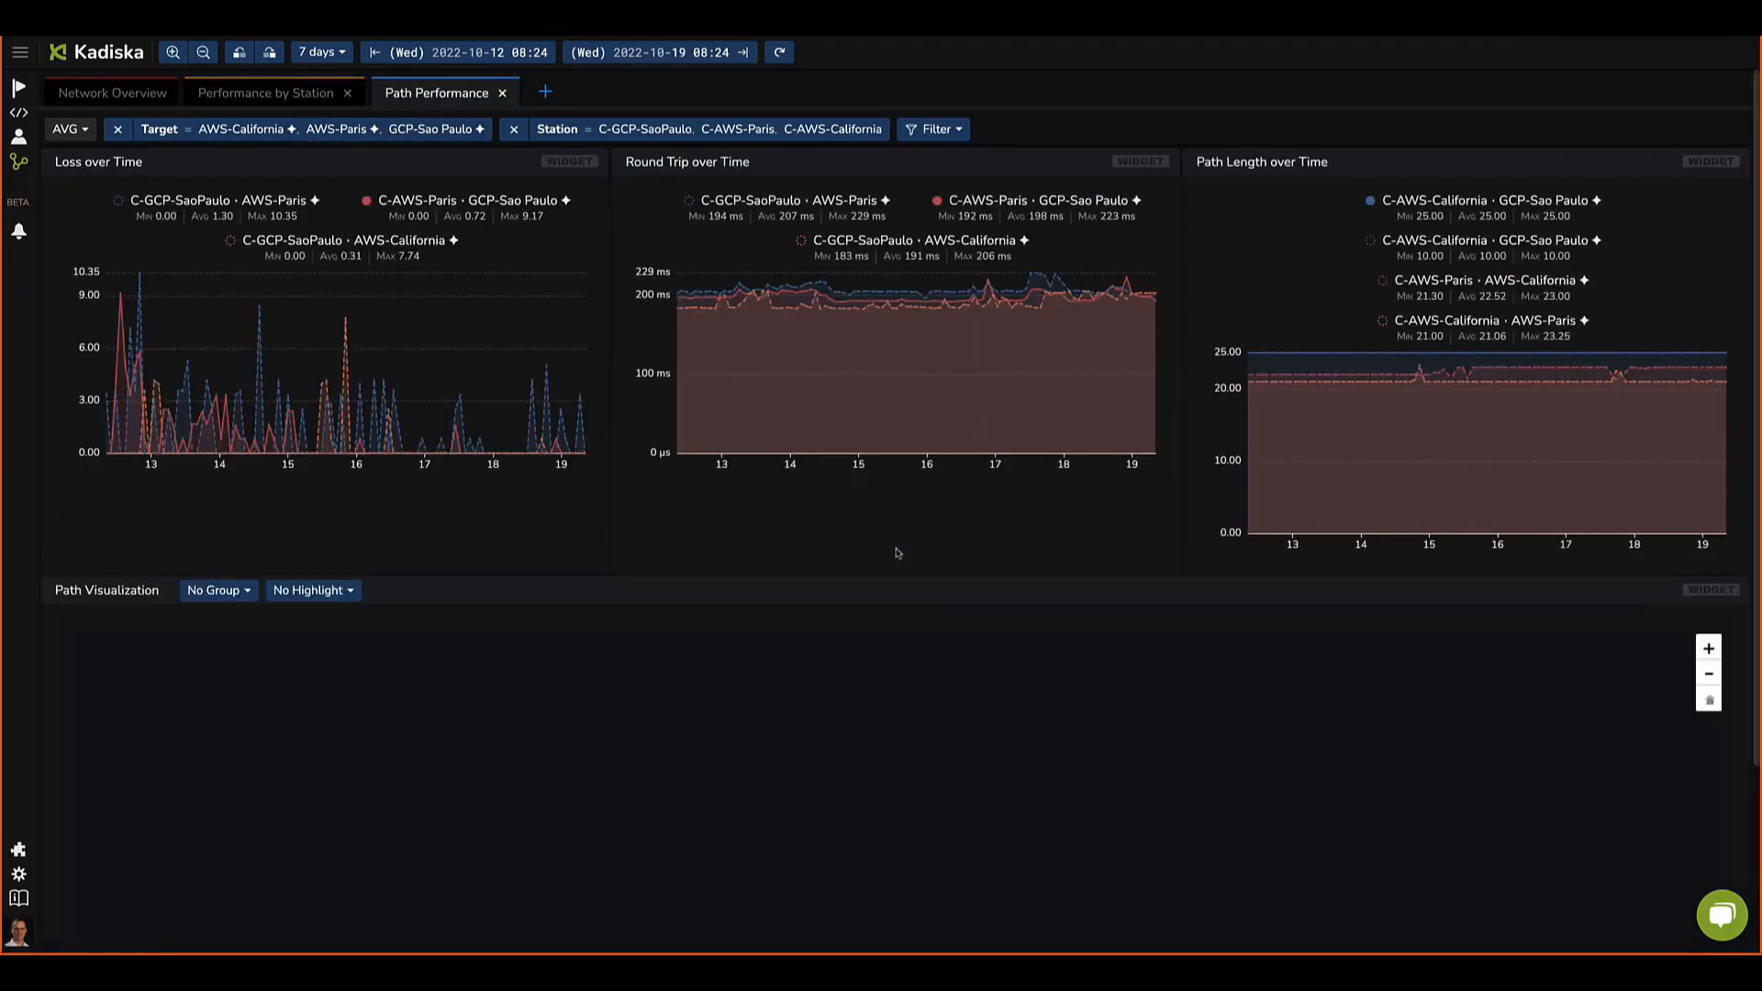
Step: Set the dashboard time range to 1 day
click(336, 53)
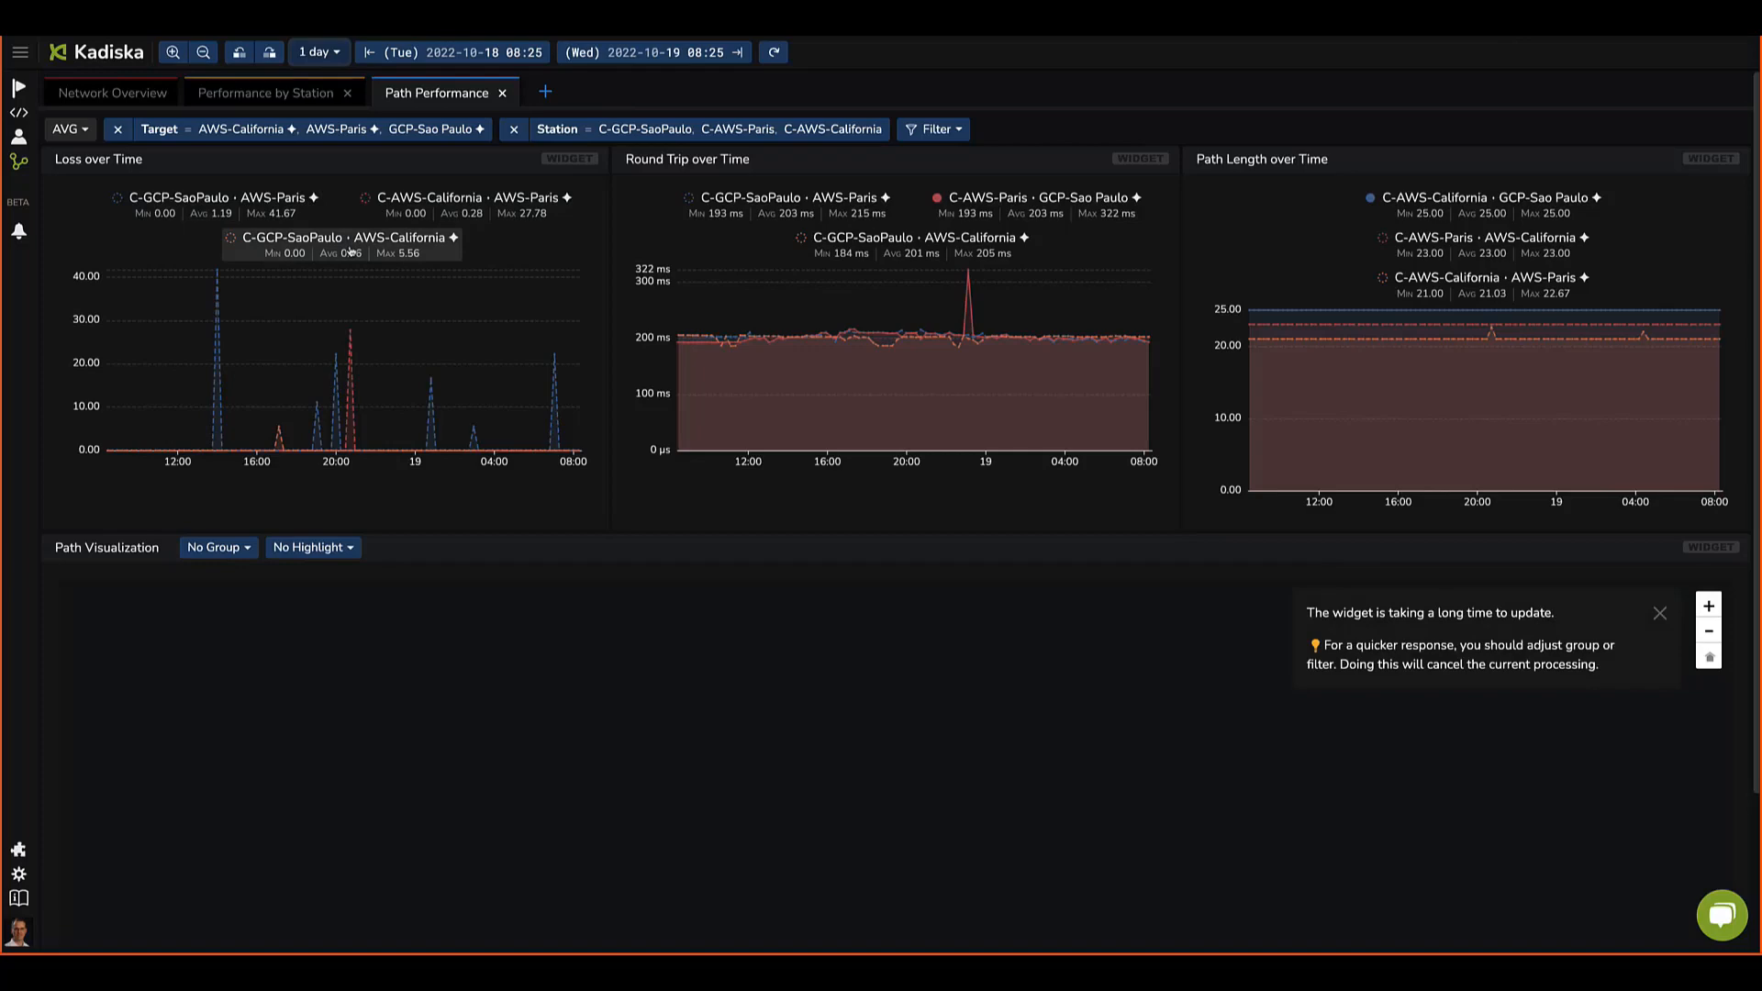
Step: Group the path visualization by AS
scroll(1349, 745, down, 1)
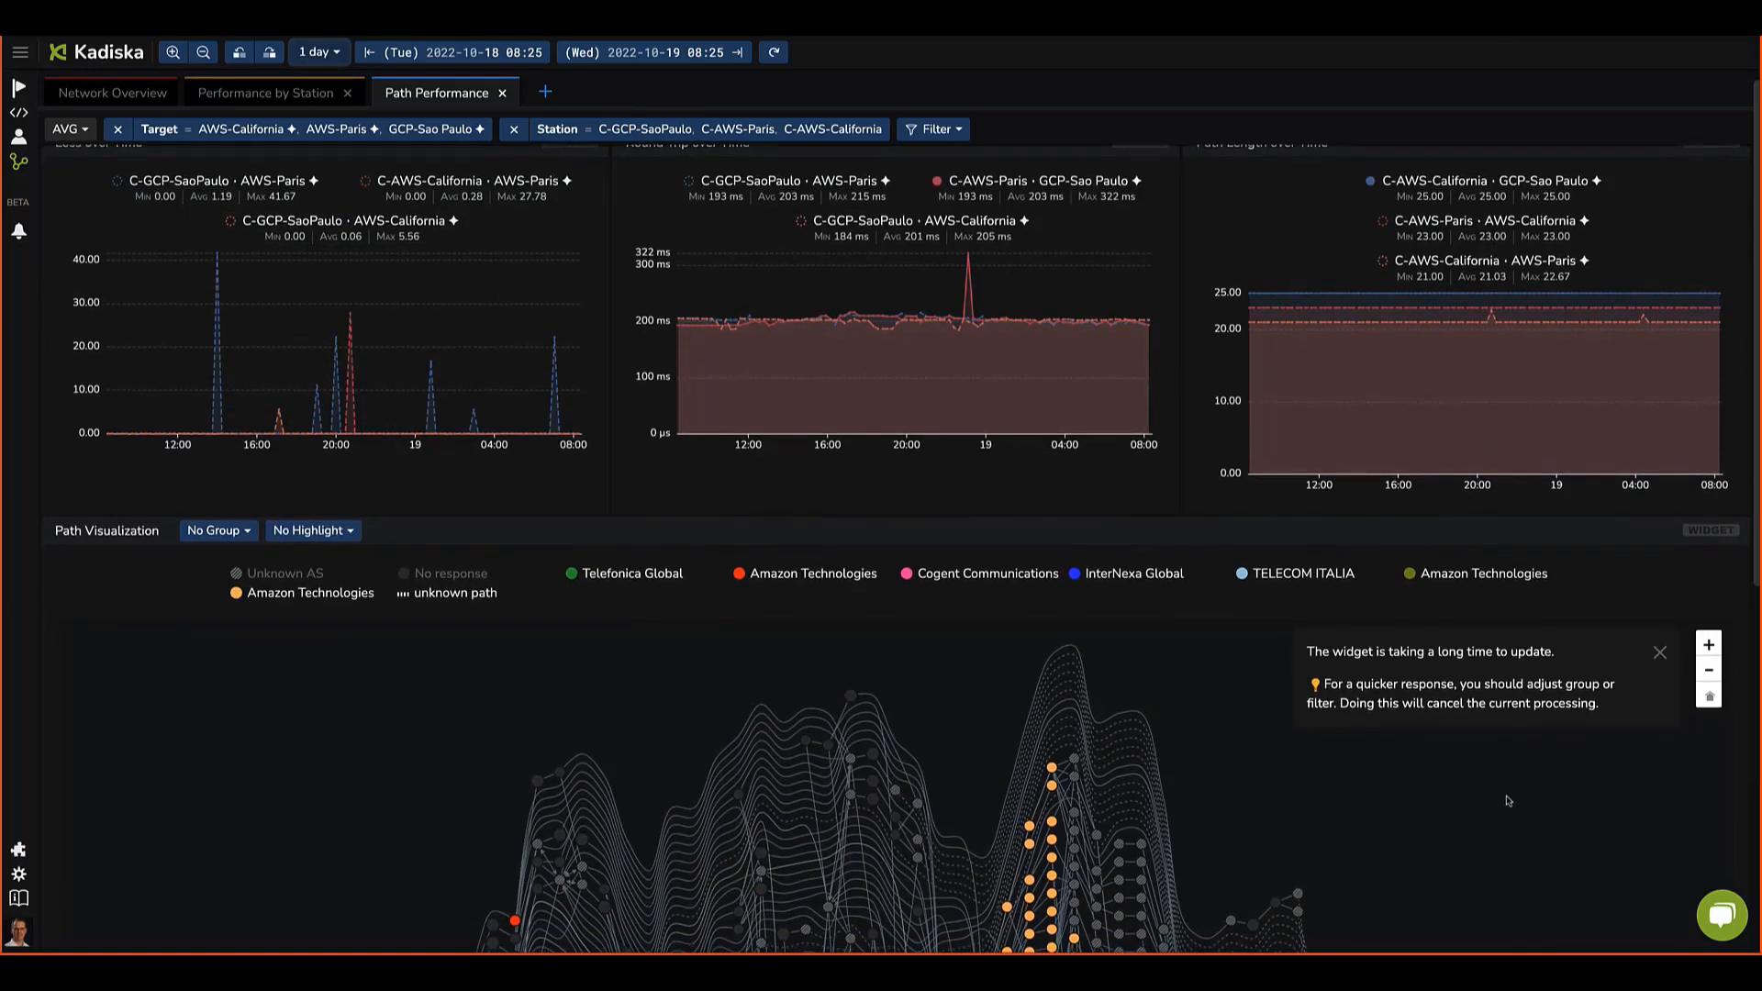
scroll(1487, 795, down, 3)
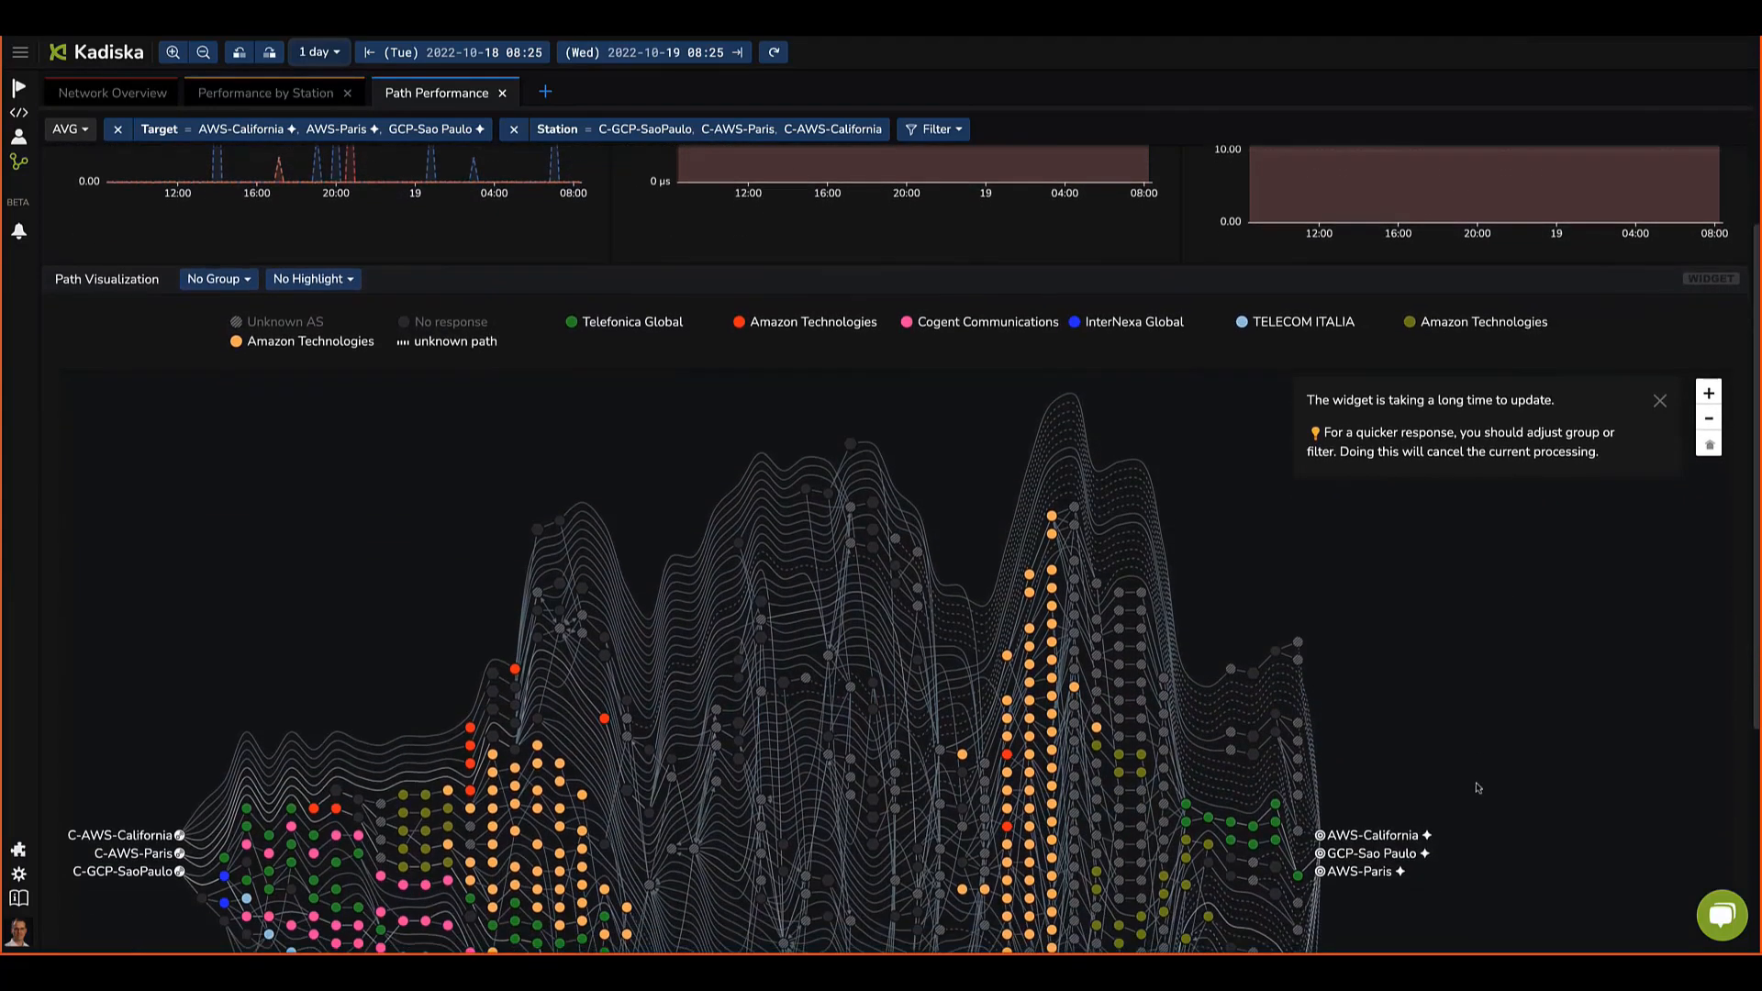
scroll(1478, 787, down, 3)
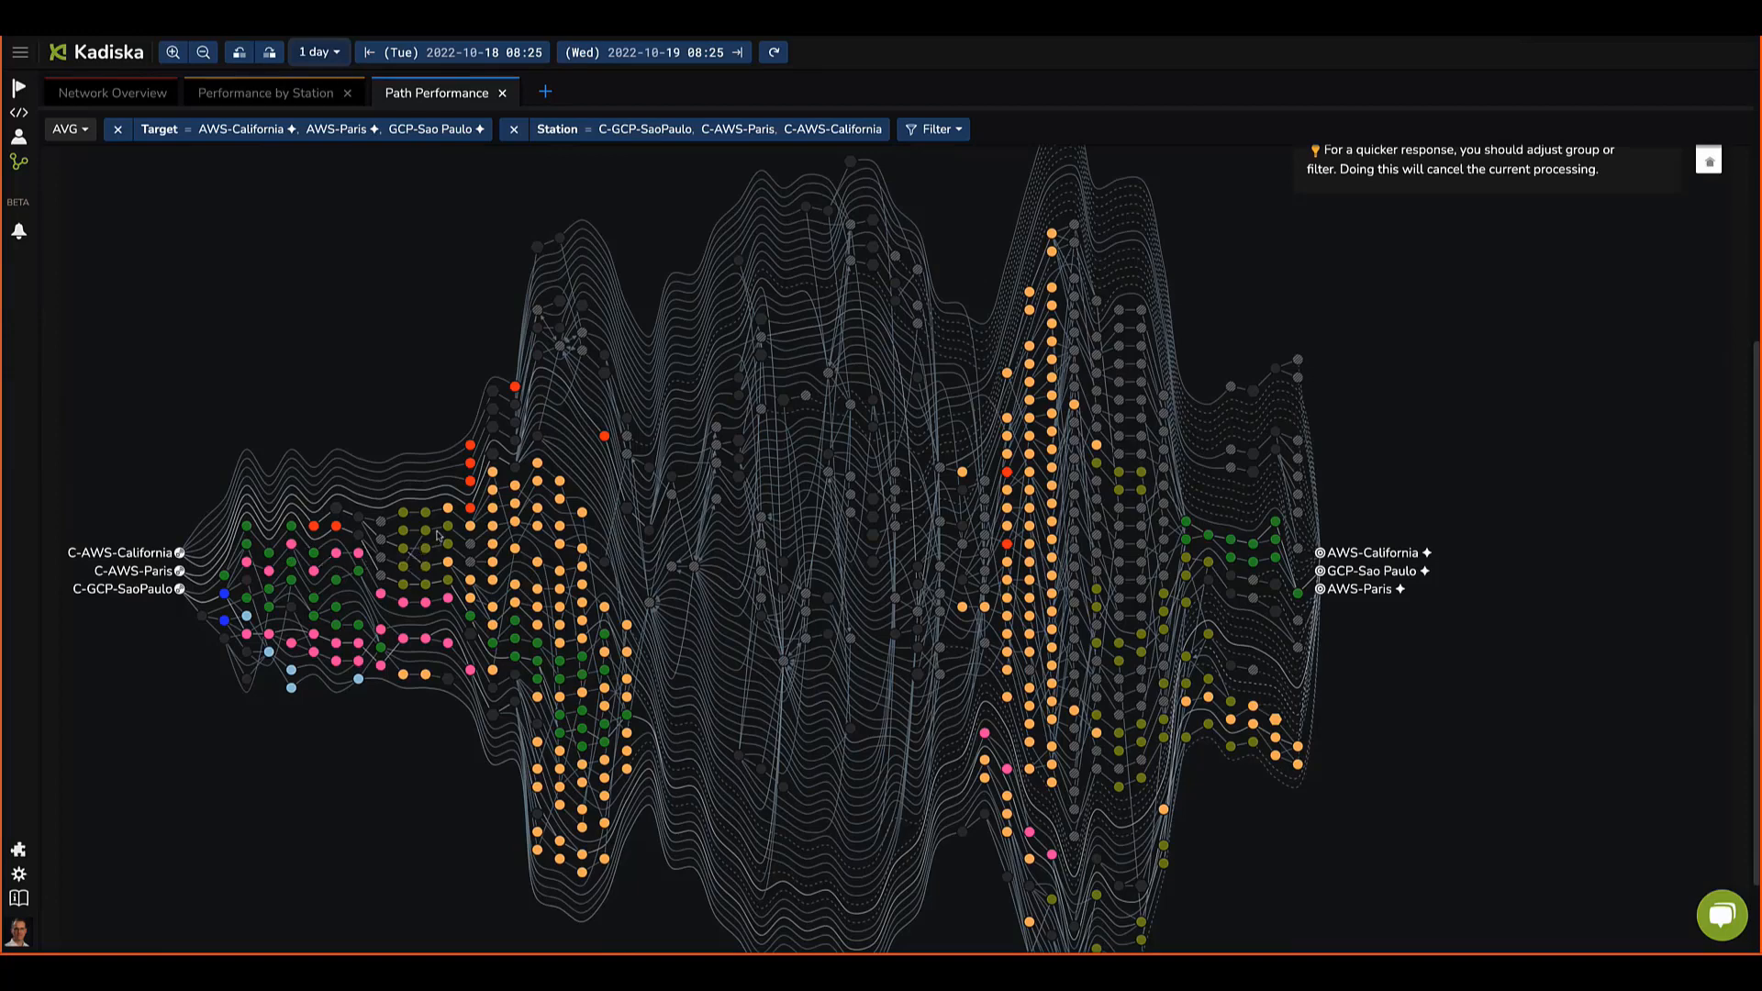
mouse_move(447, 513)
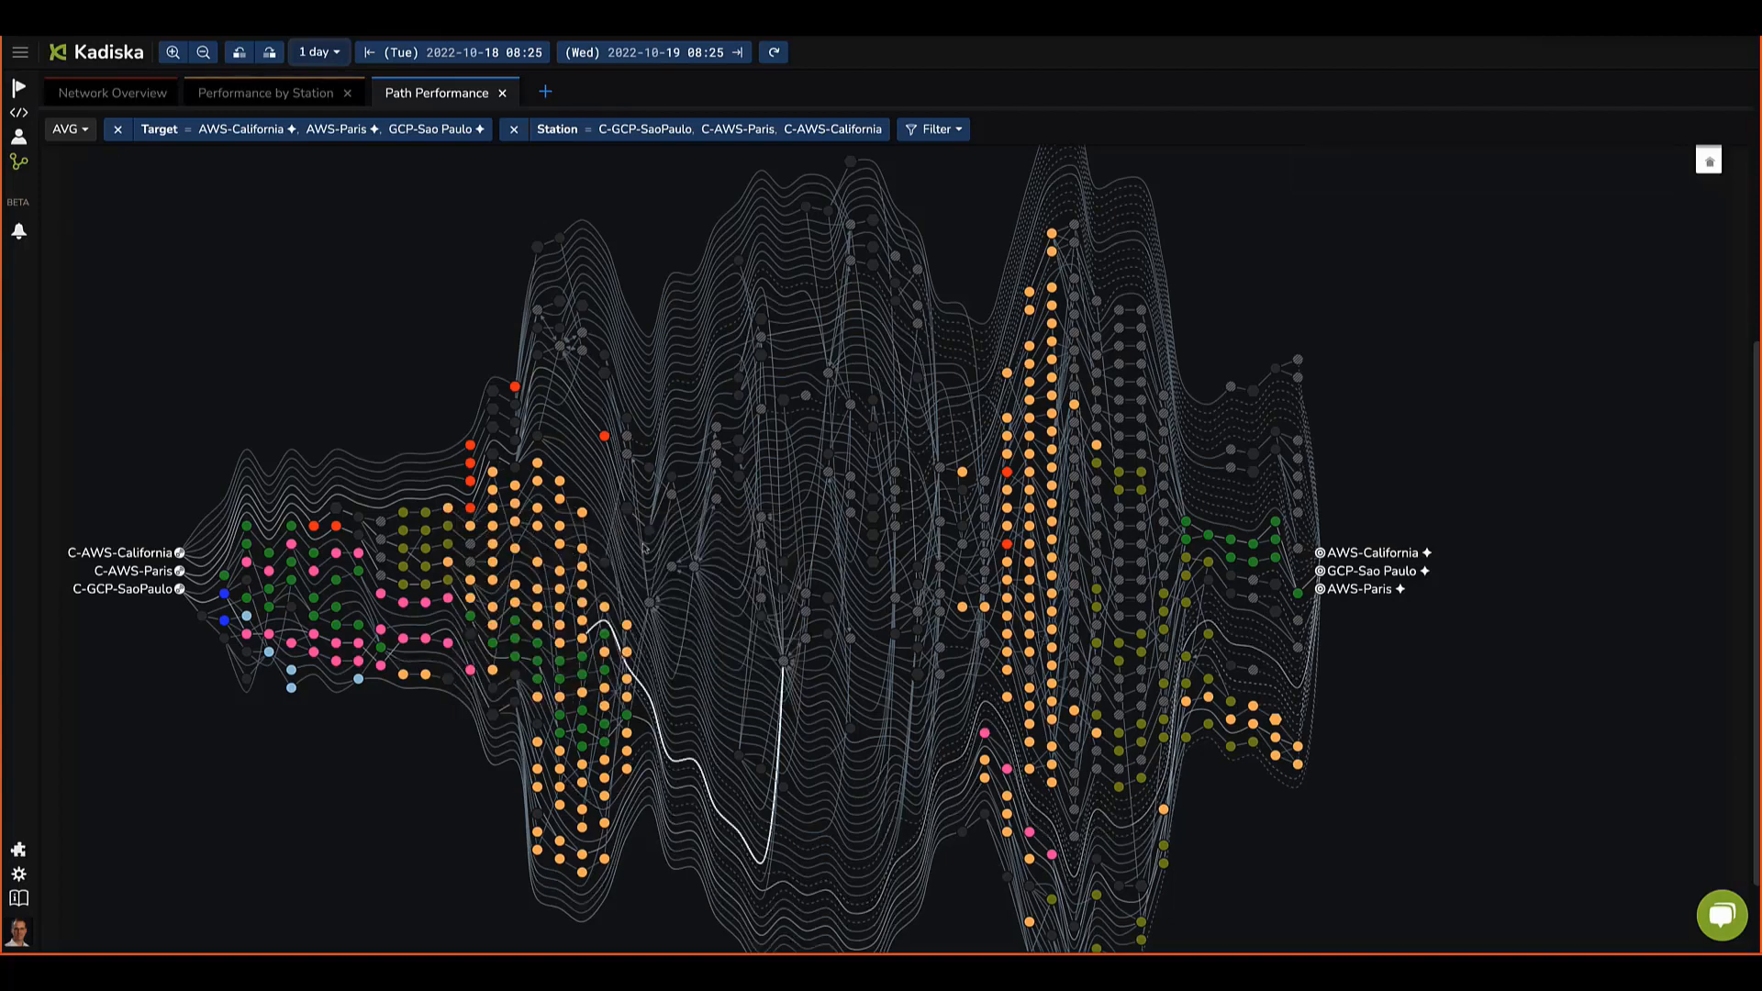
right_click(200, 372)
scroll(201, 394, up, 3)
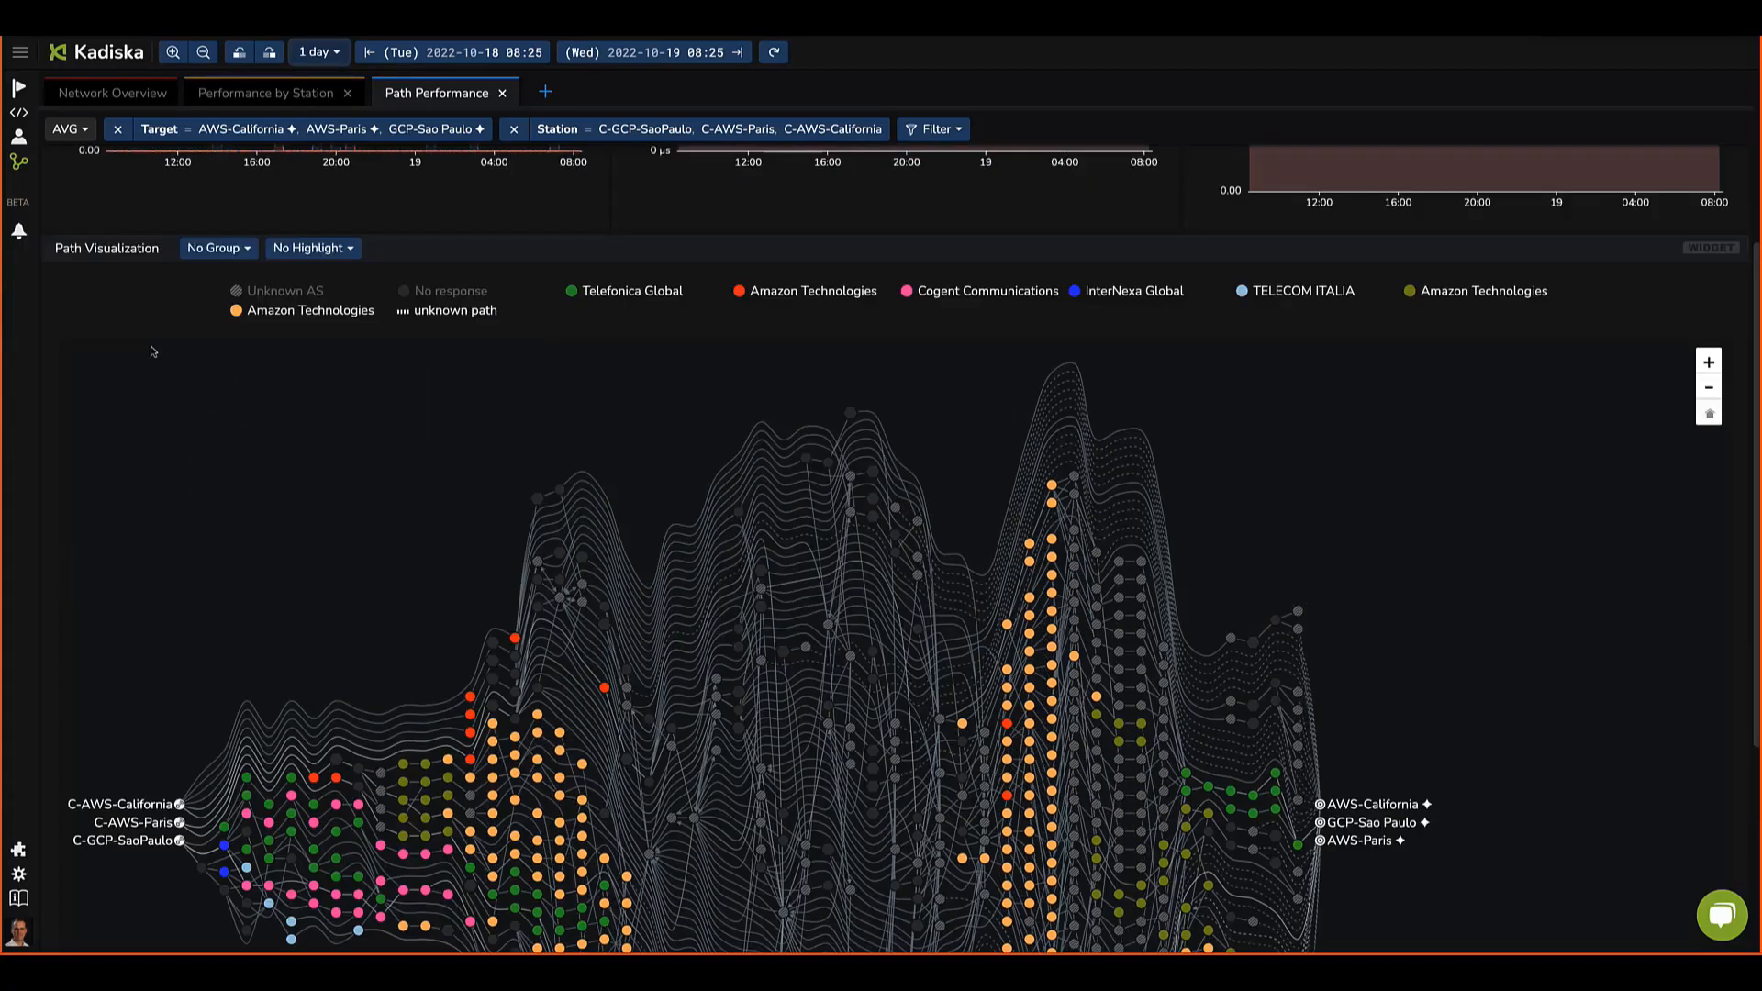
click(209, 253)
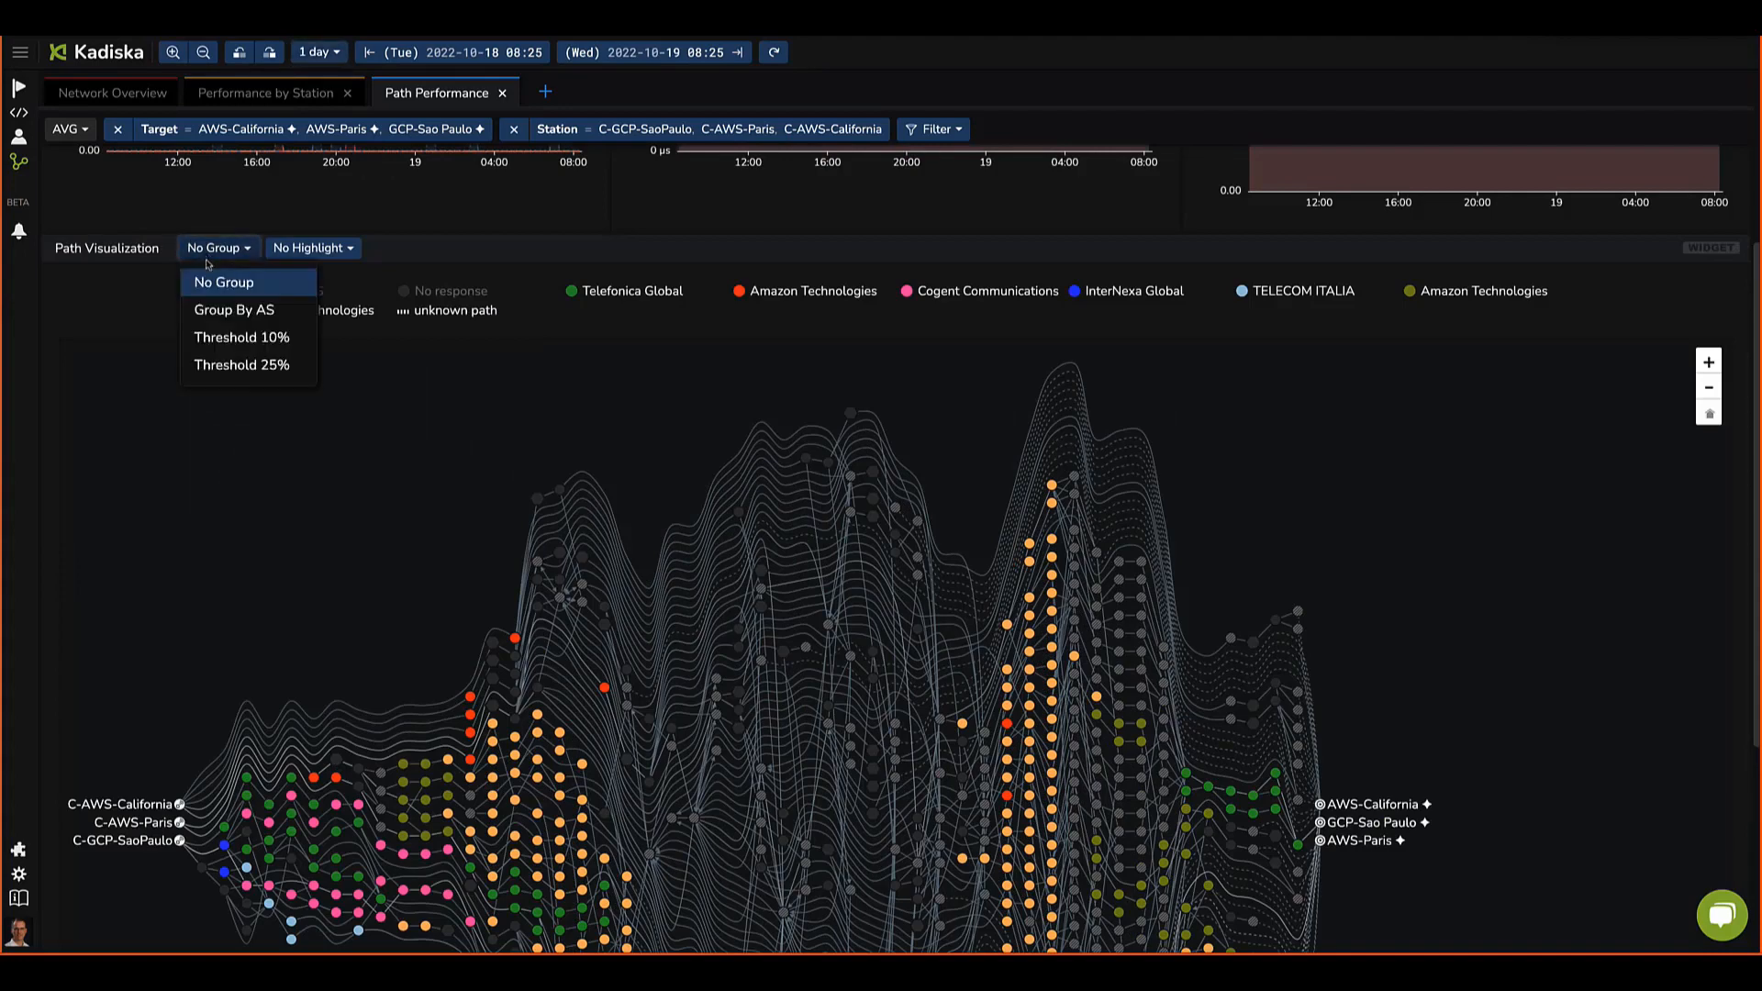
click(209, 312)
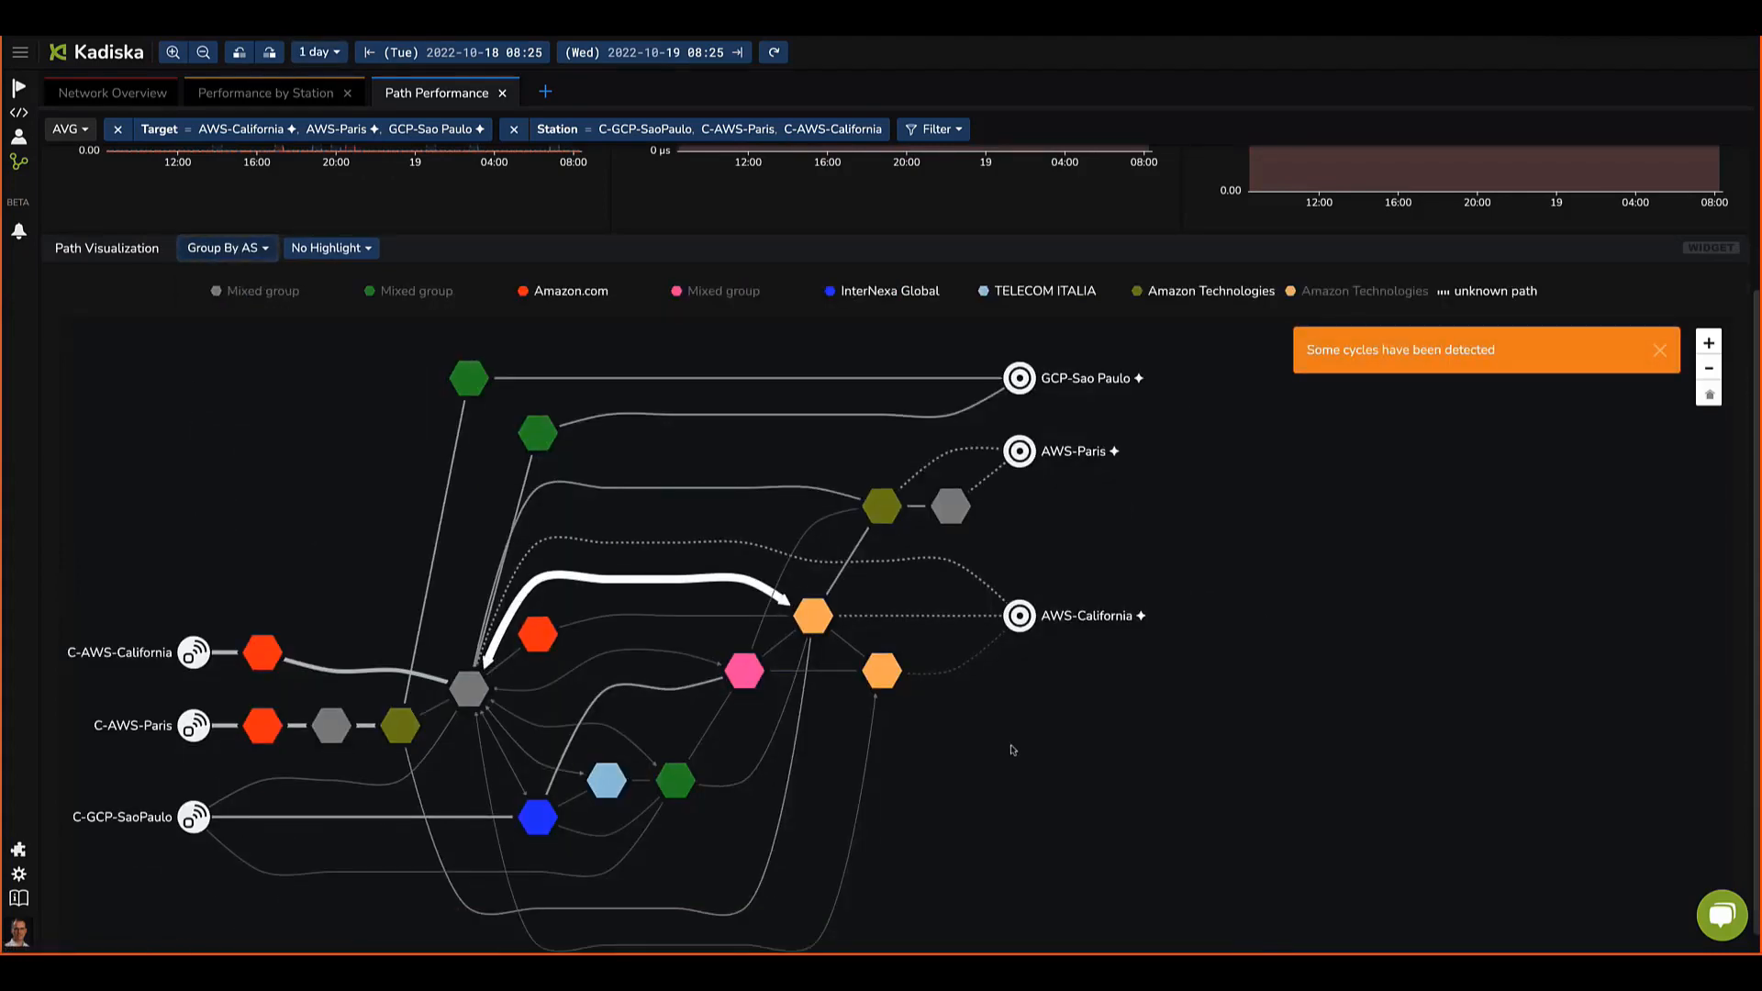
Step: Show only the routes through the C-AWS-California station, then through the C-AWS-Paris station
mouse_move(974, 628)
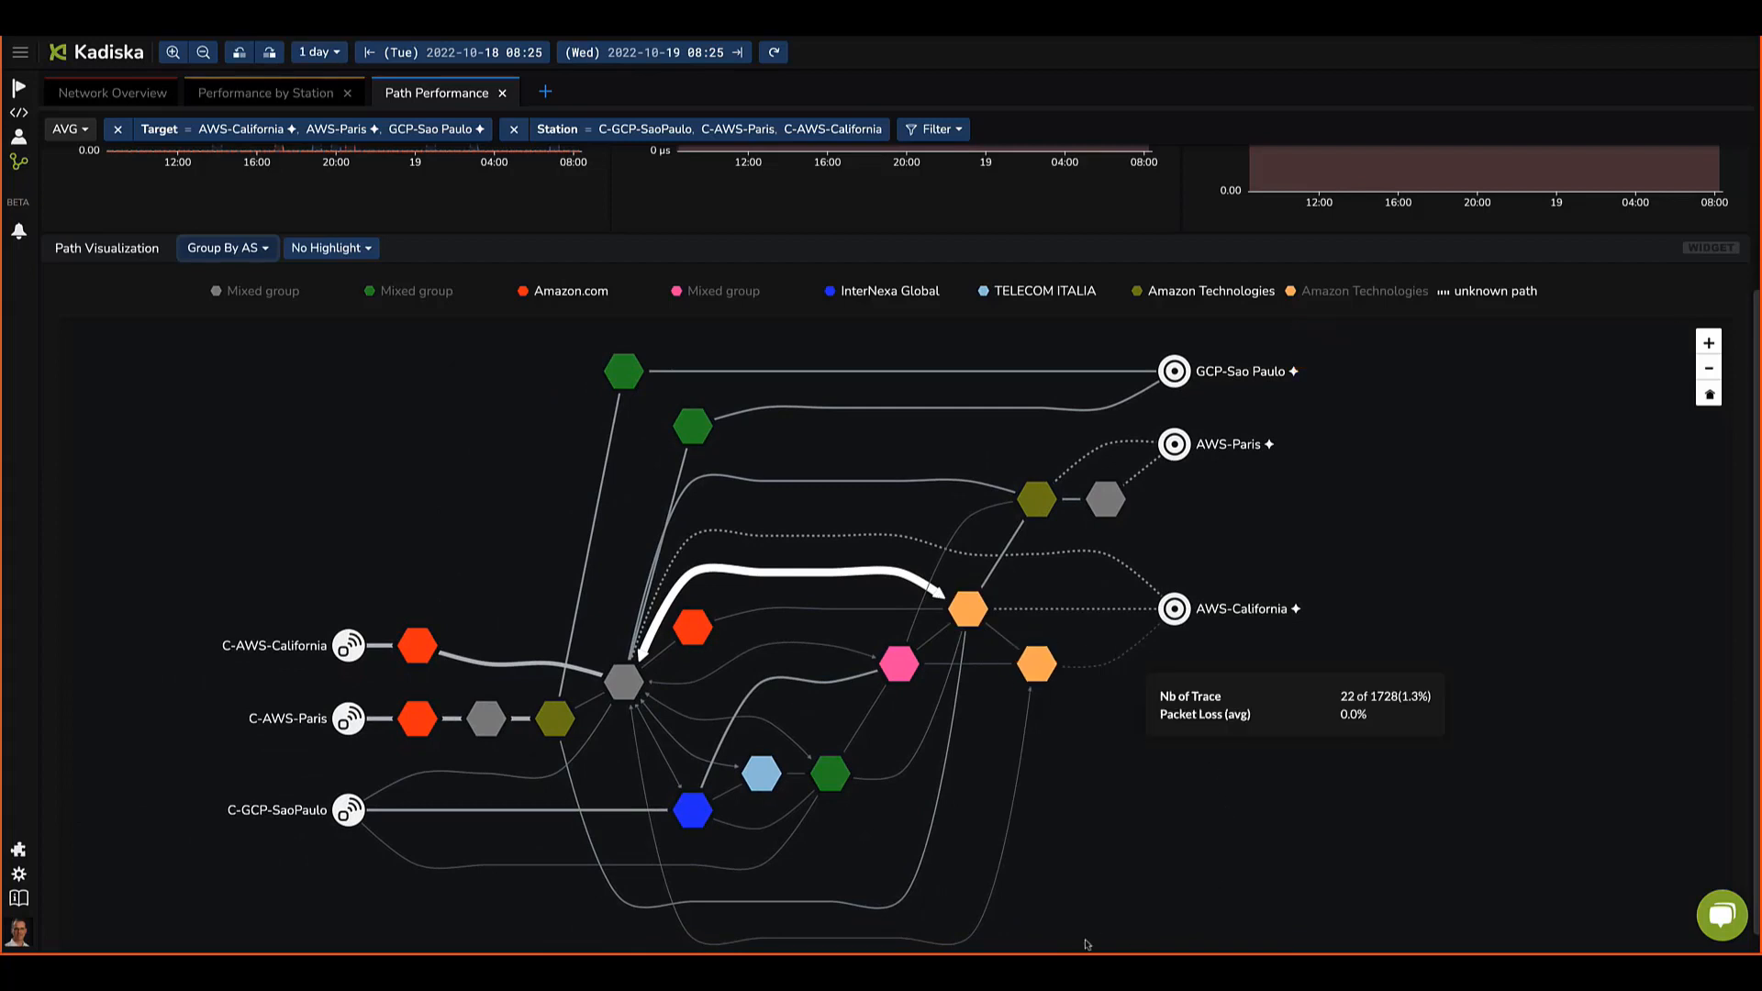
click(346, 659)
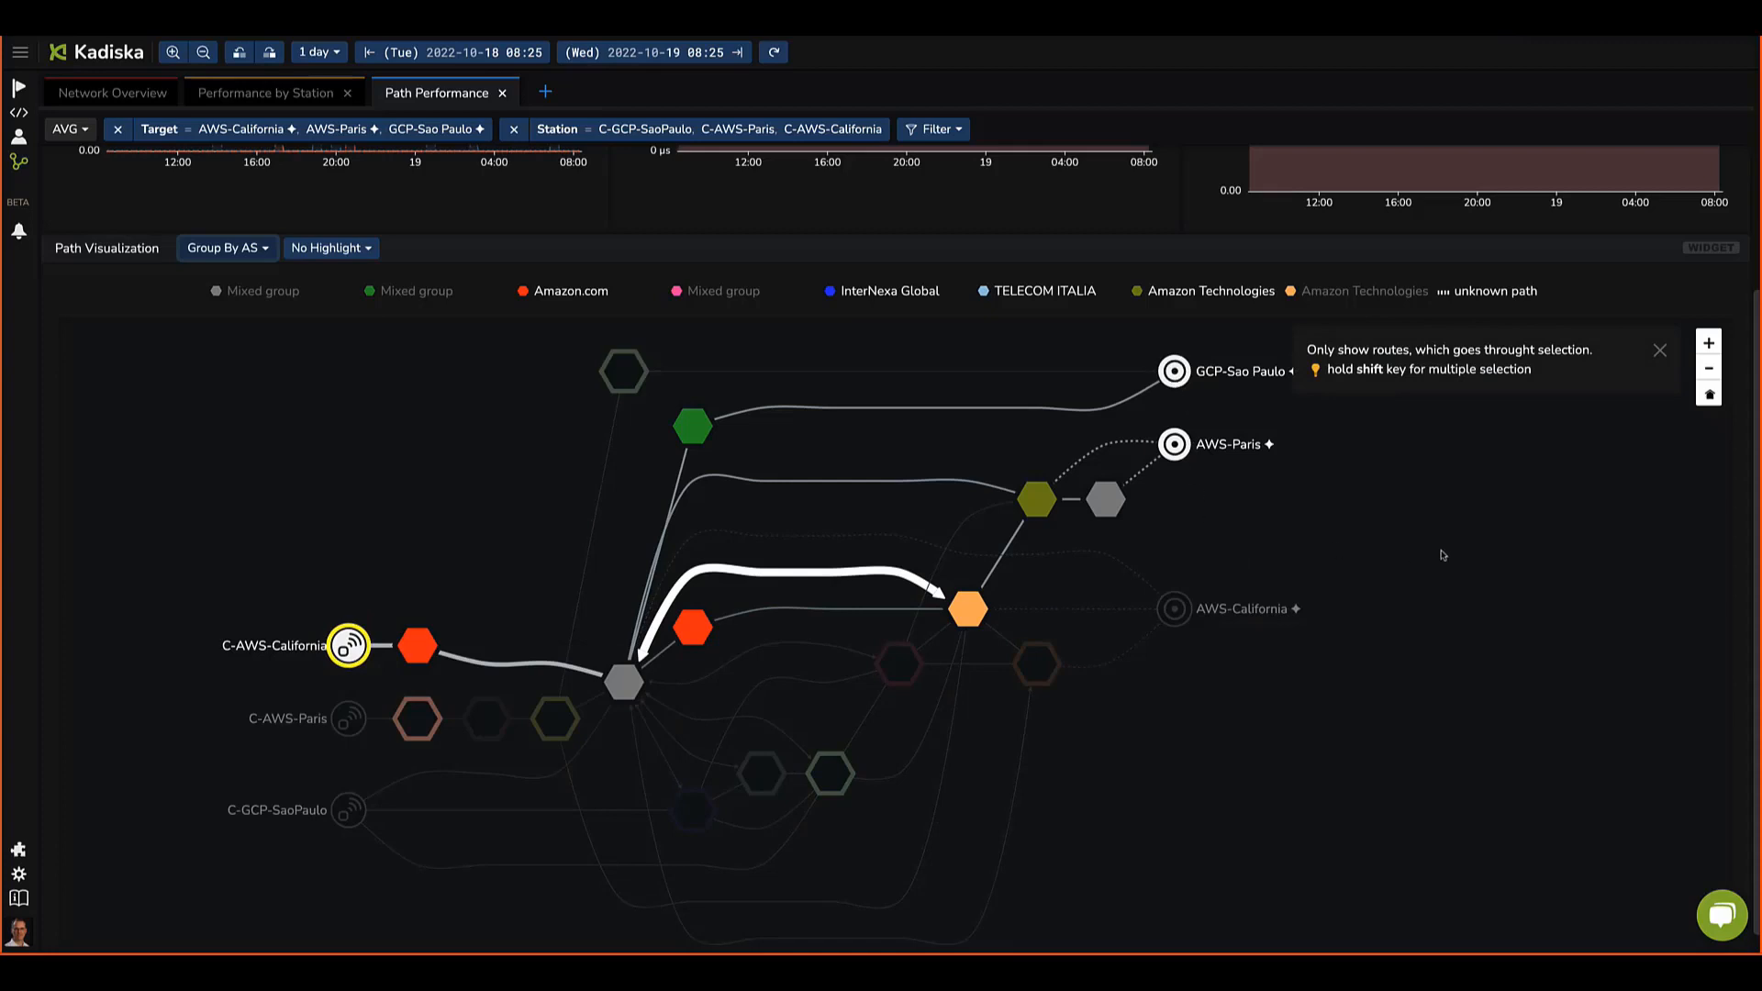
drag(1444, 554, 1394, 562)
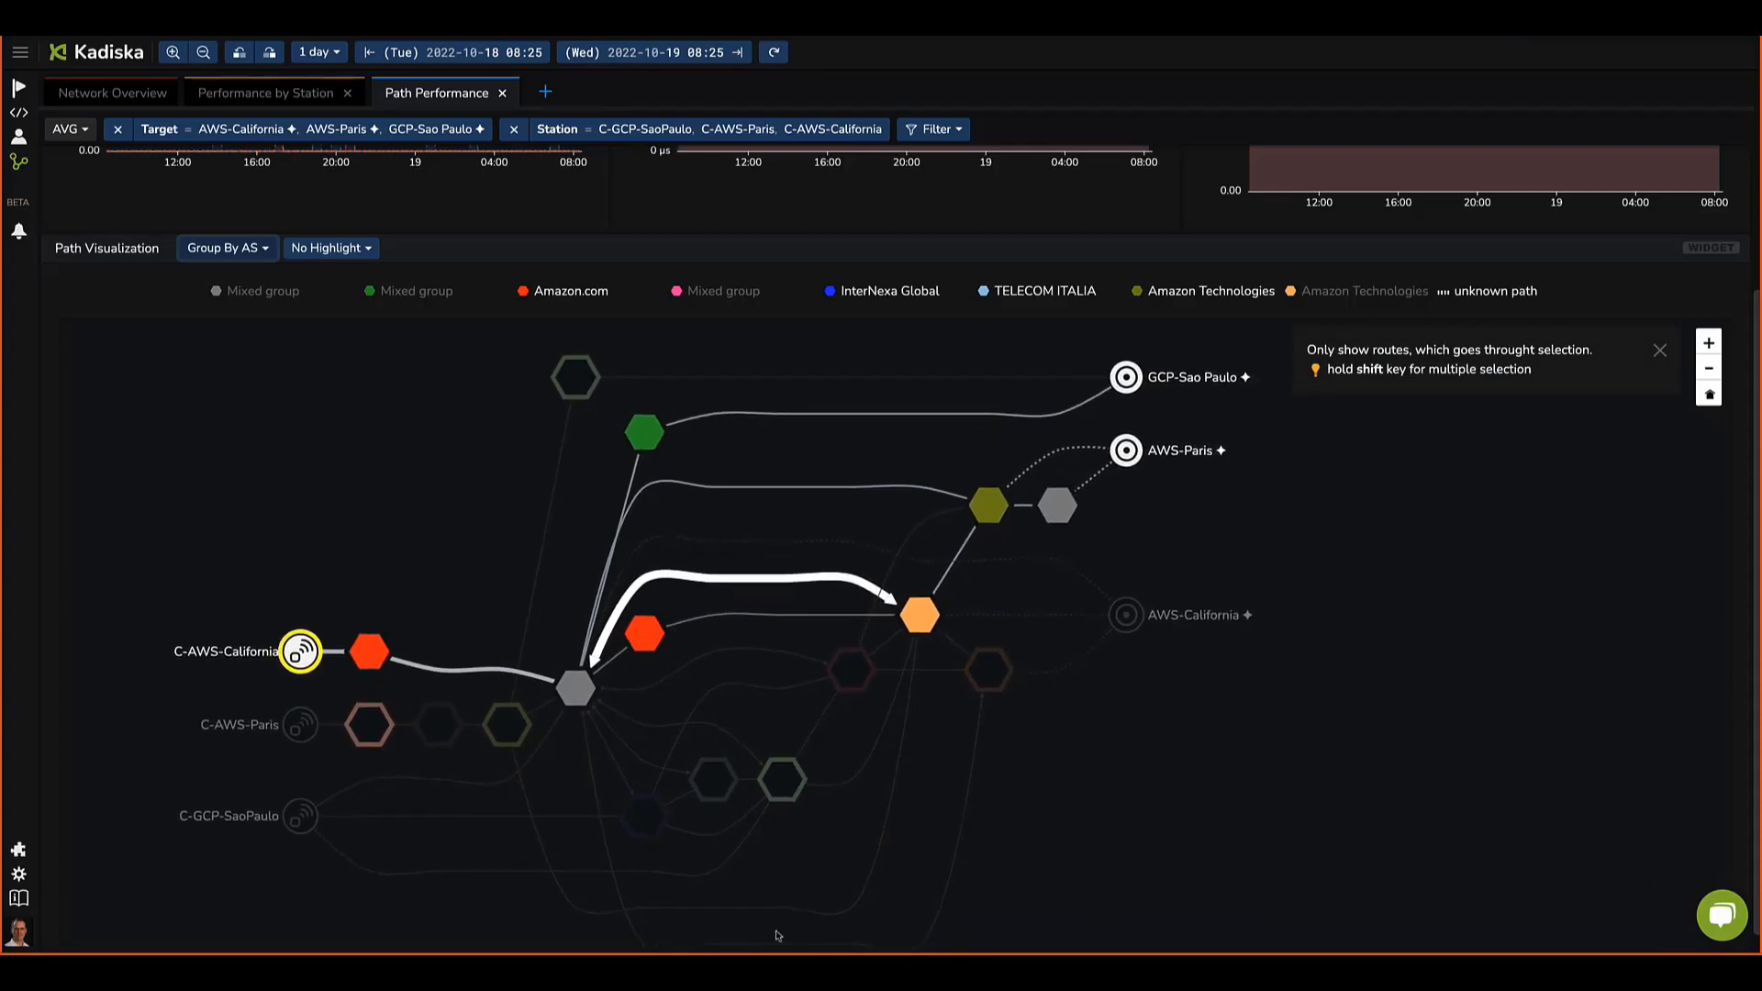
click(310, 733)
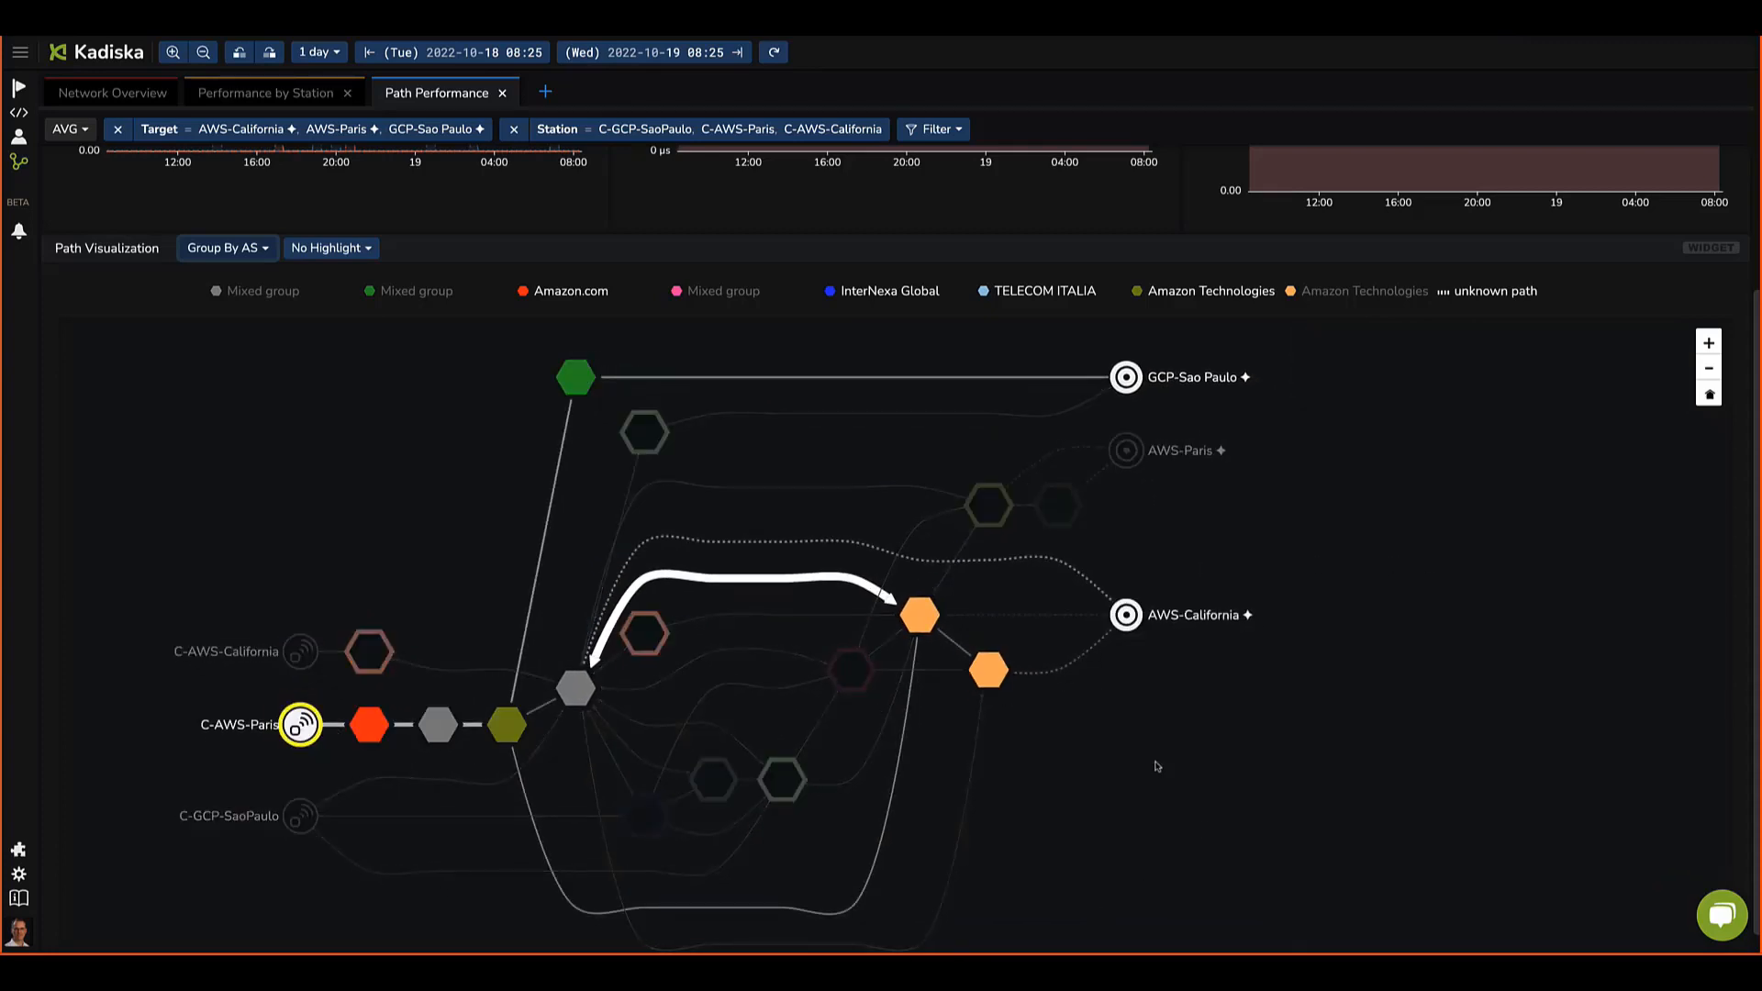
Step: Select the AWS-Paris target and highlight the paths by Delay
click(1127, 452)
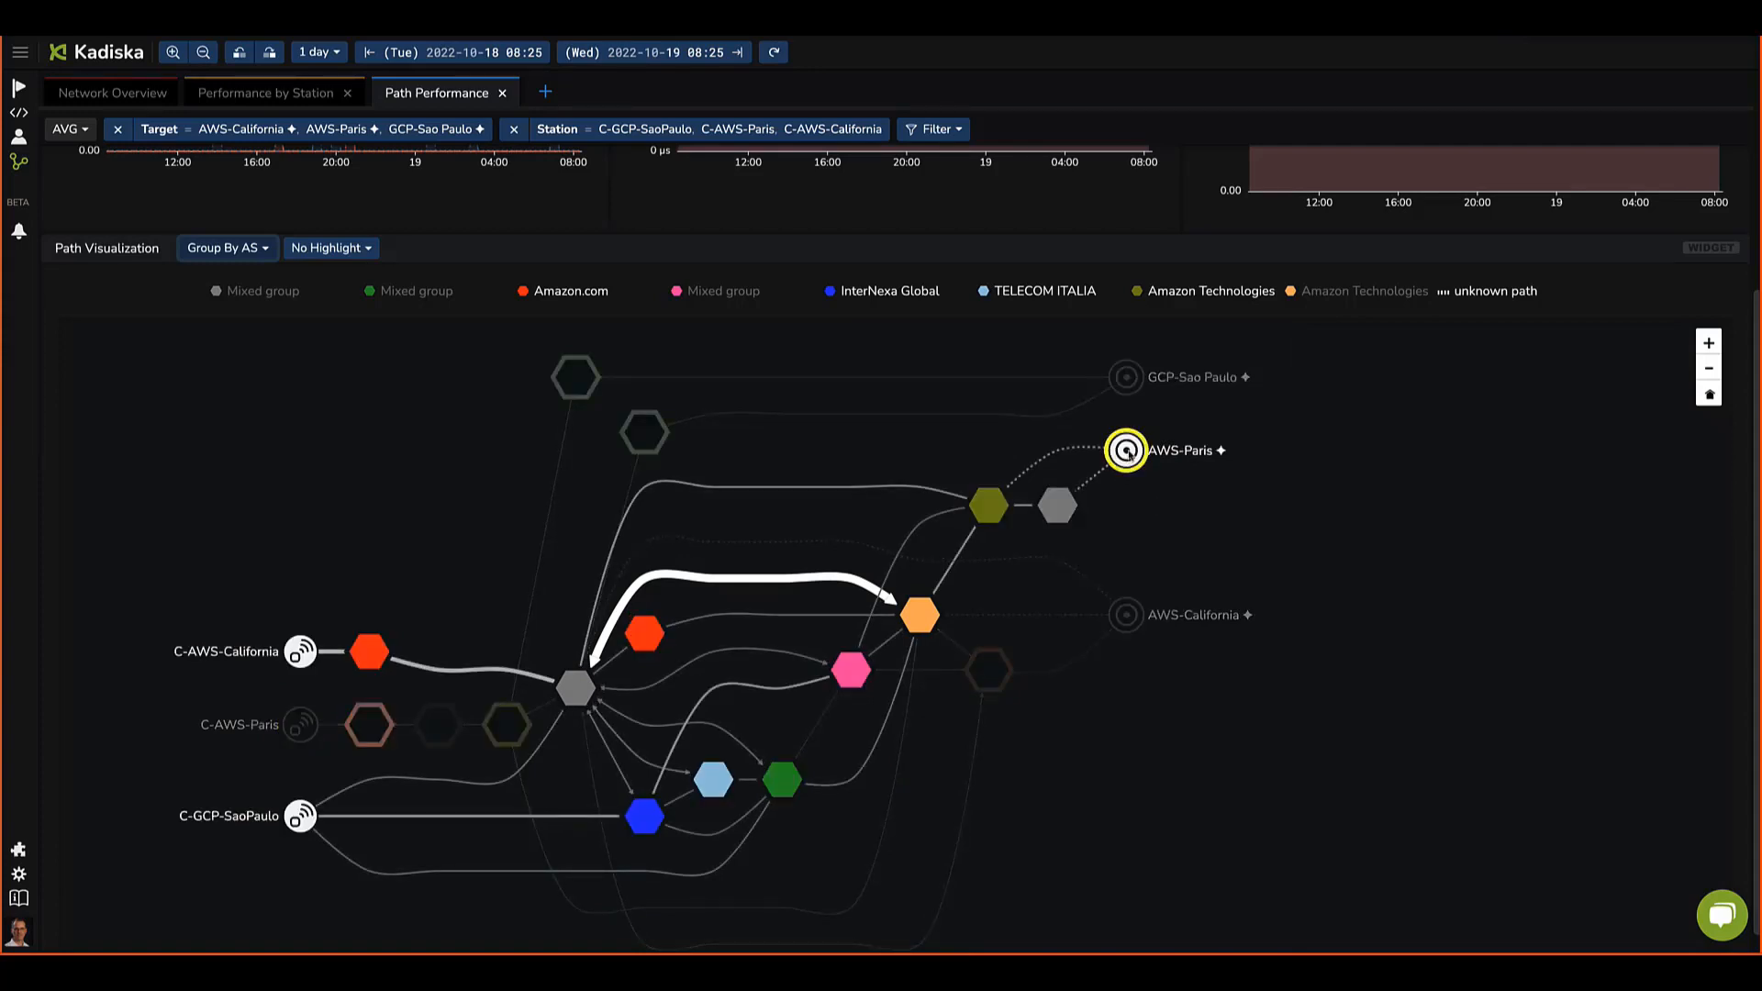
click(328, 249)
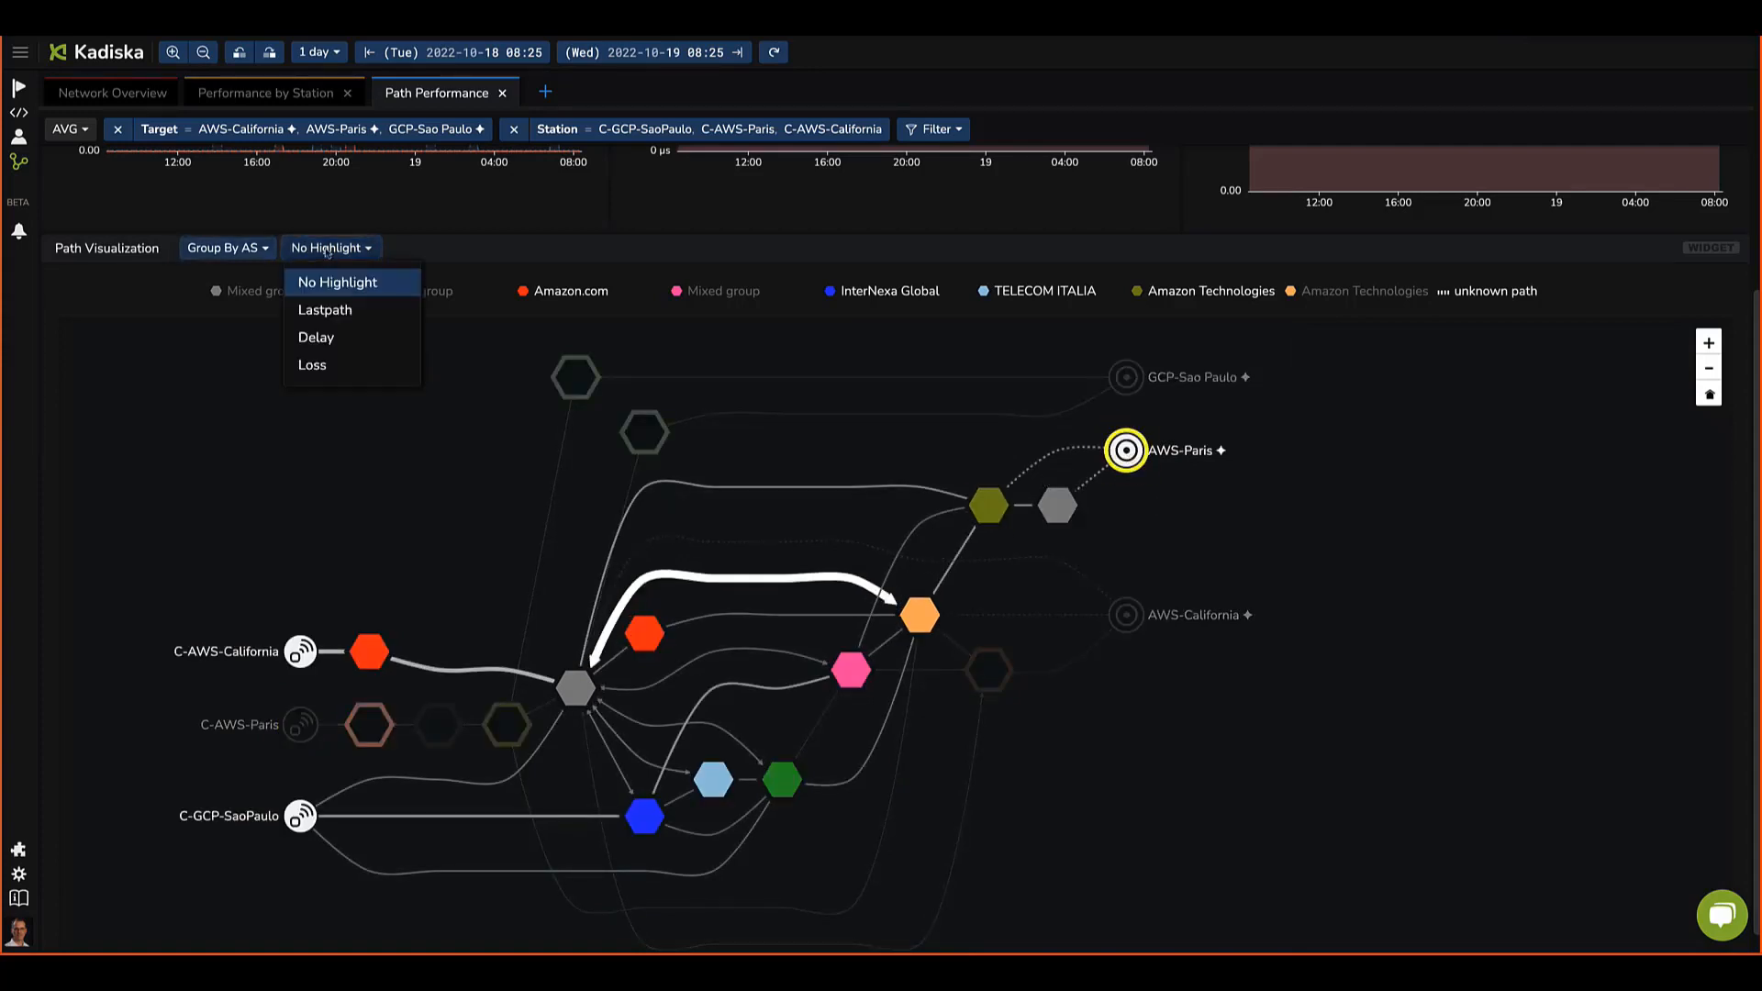
click(317, 338)
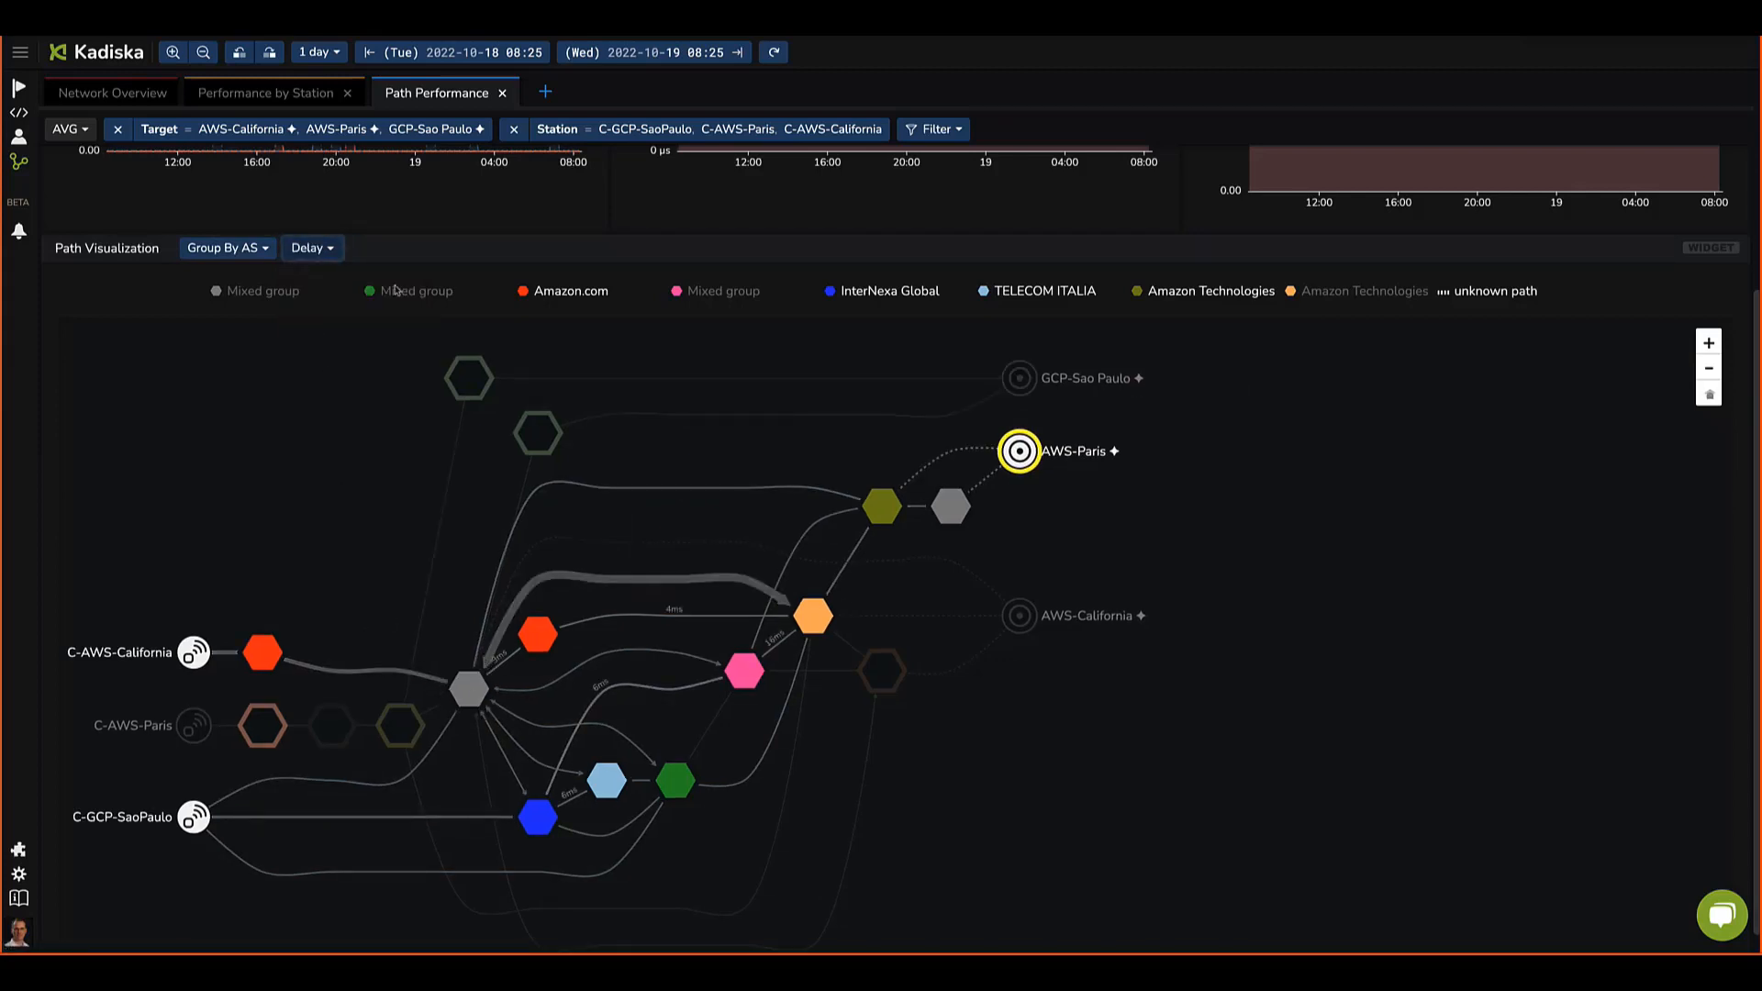
Step: Highlight the paths by Loss and select the C-AWS-Paris station
click(312, 249)
click(315, 361)
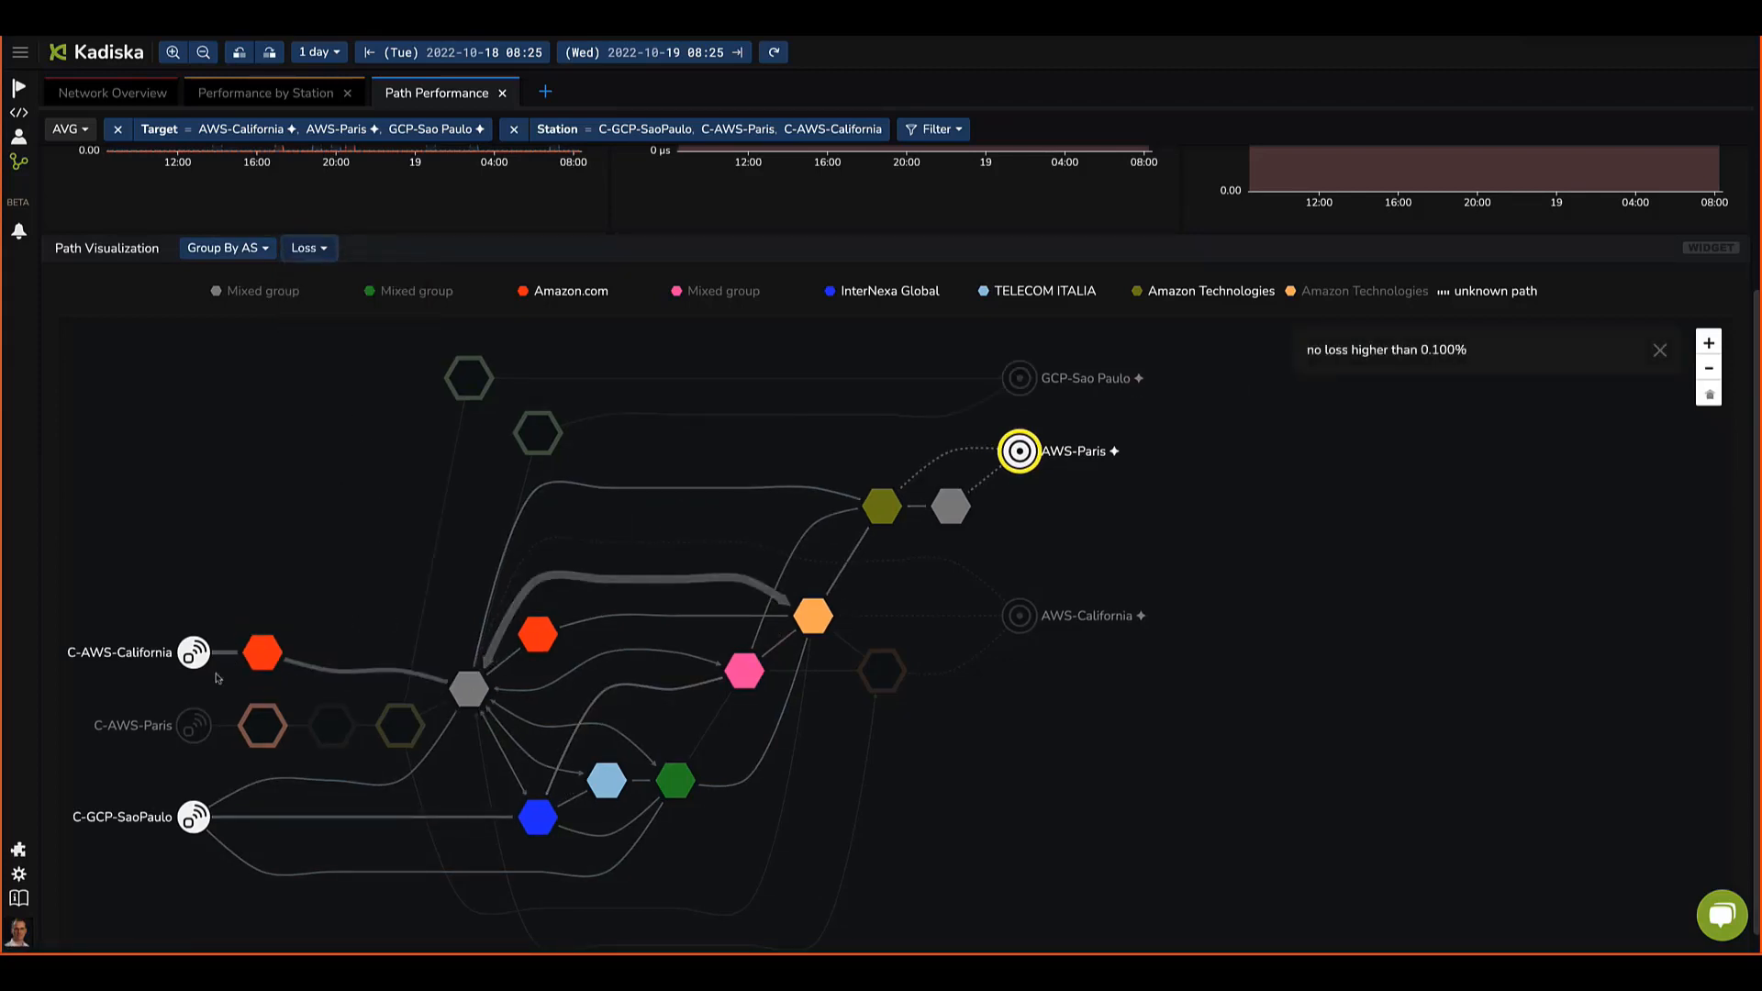
click(193, 726)
click(194, 725)
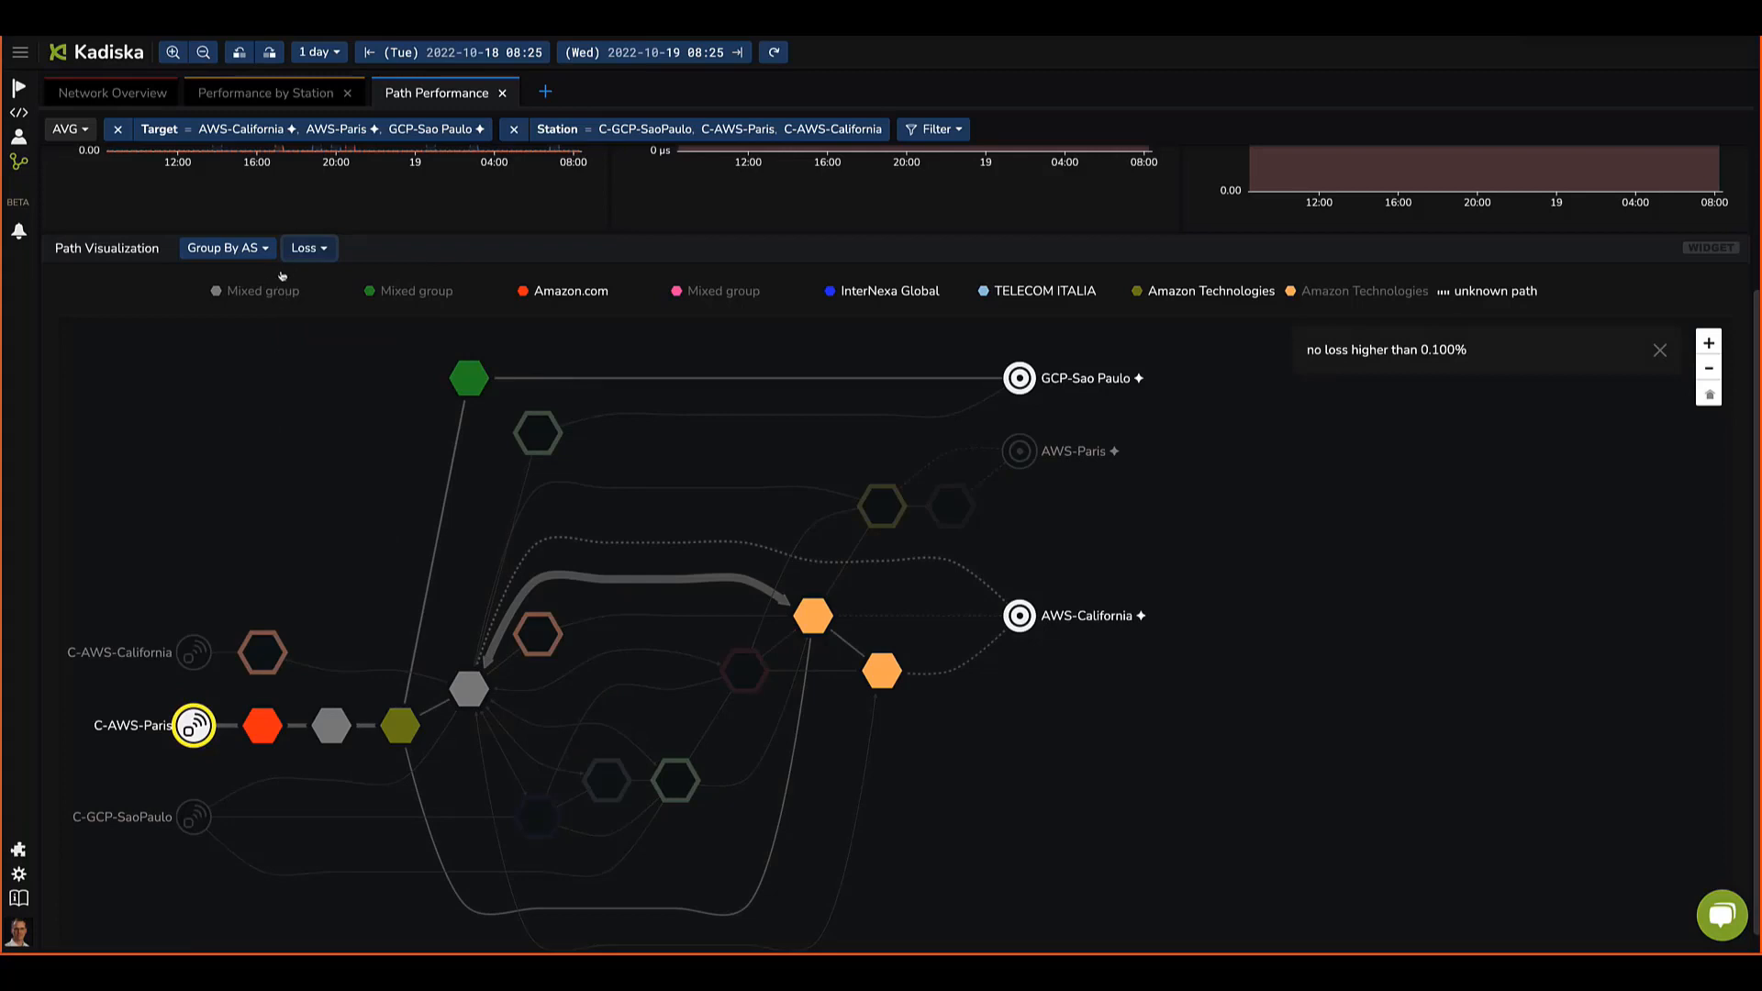
Step: Switch the path highlight back to Delay
click(309, 250)
click(312, 336)
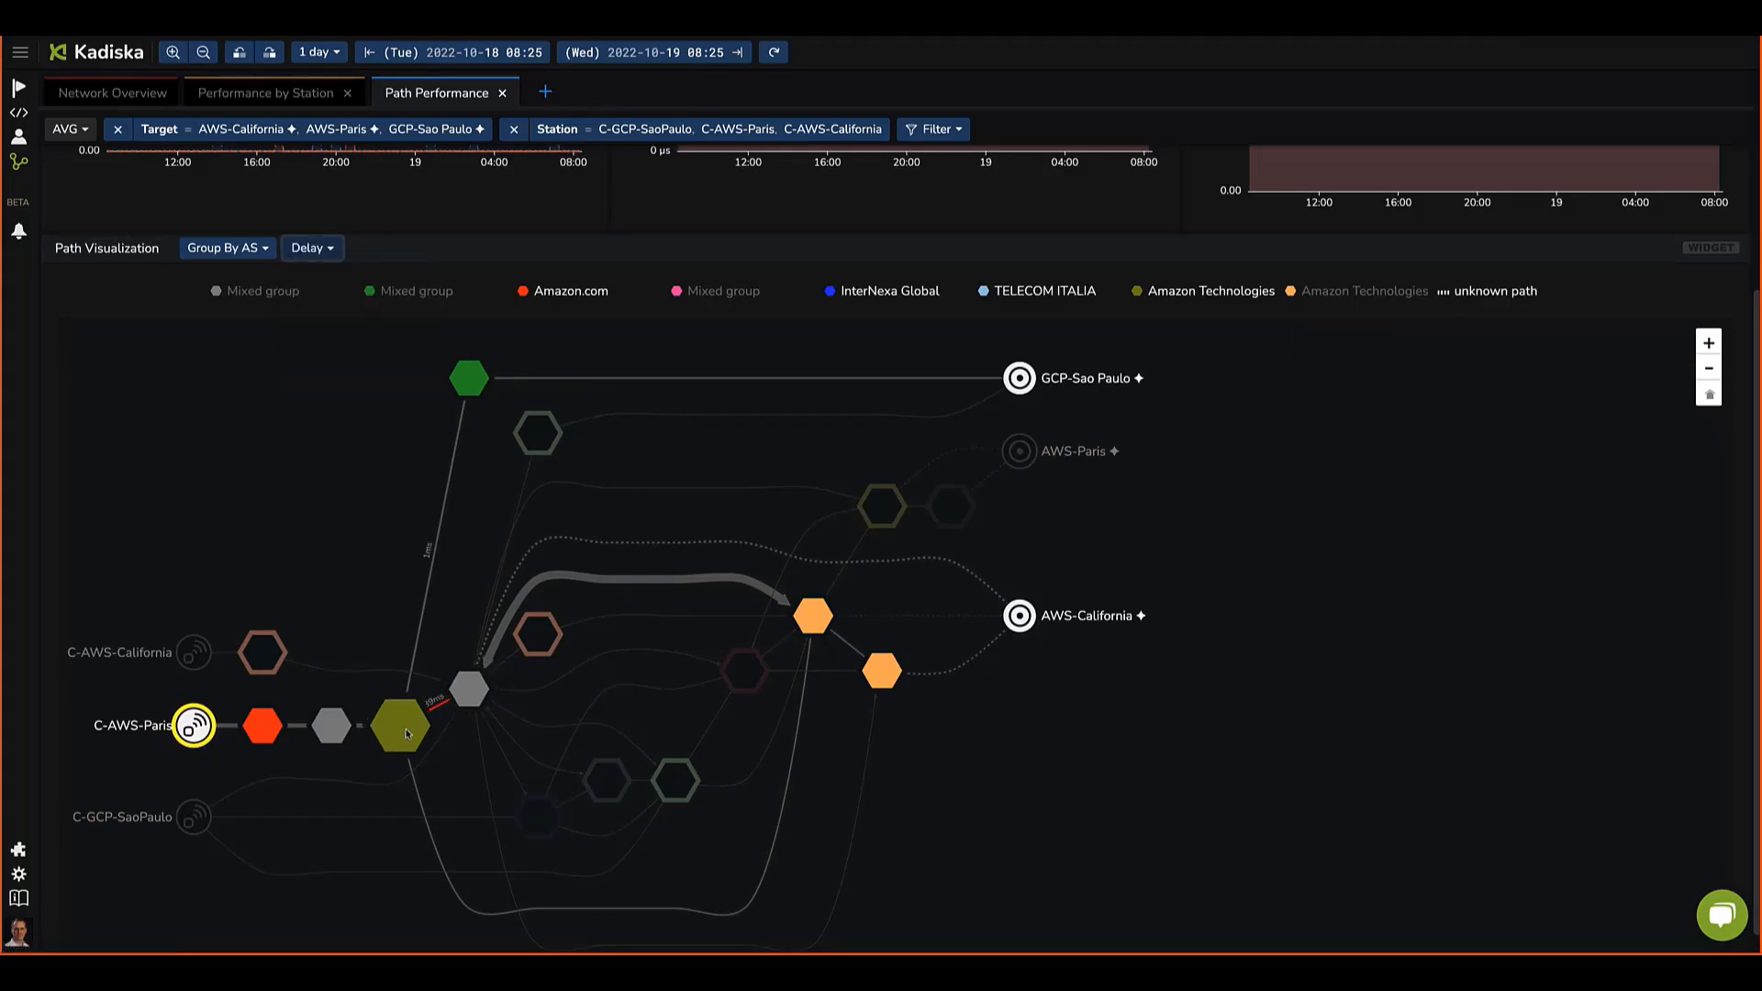
Step: Show only the routes from the C-GCP-SaoPaulo station, then clear the station selection
mouse_move(407, 734)
drag(317, 482, 375, 455)
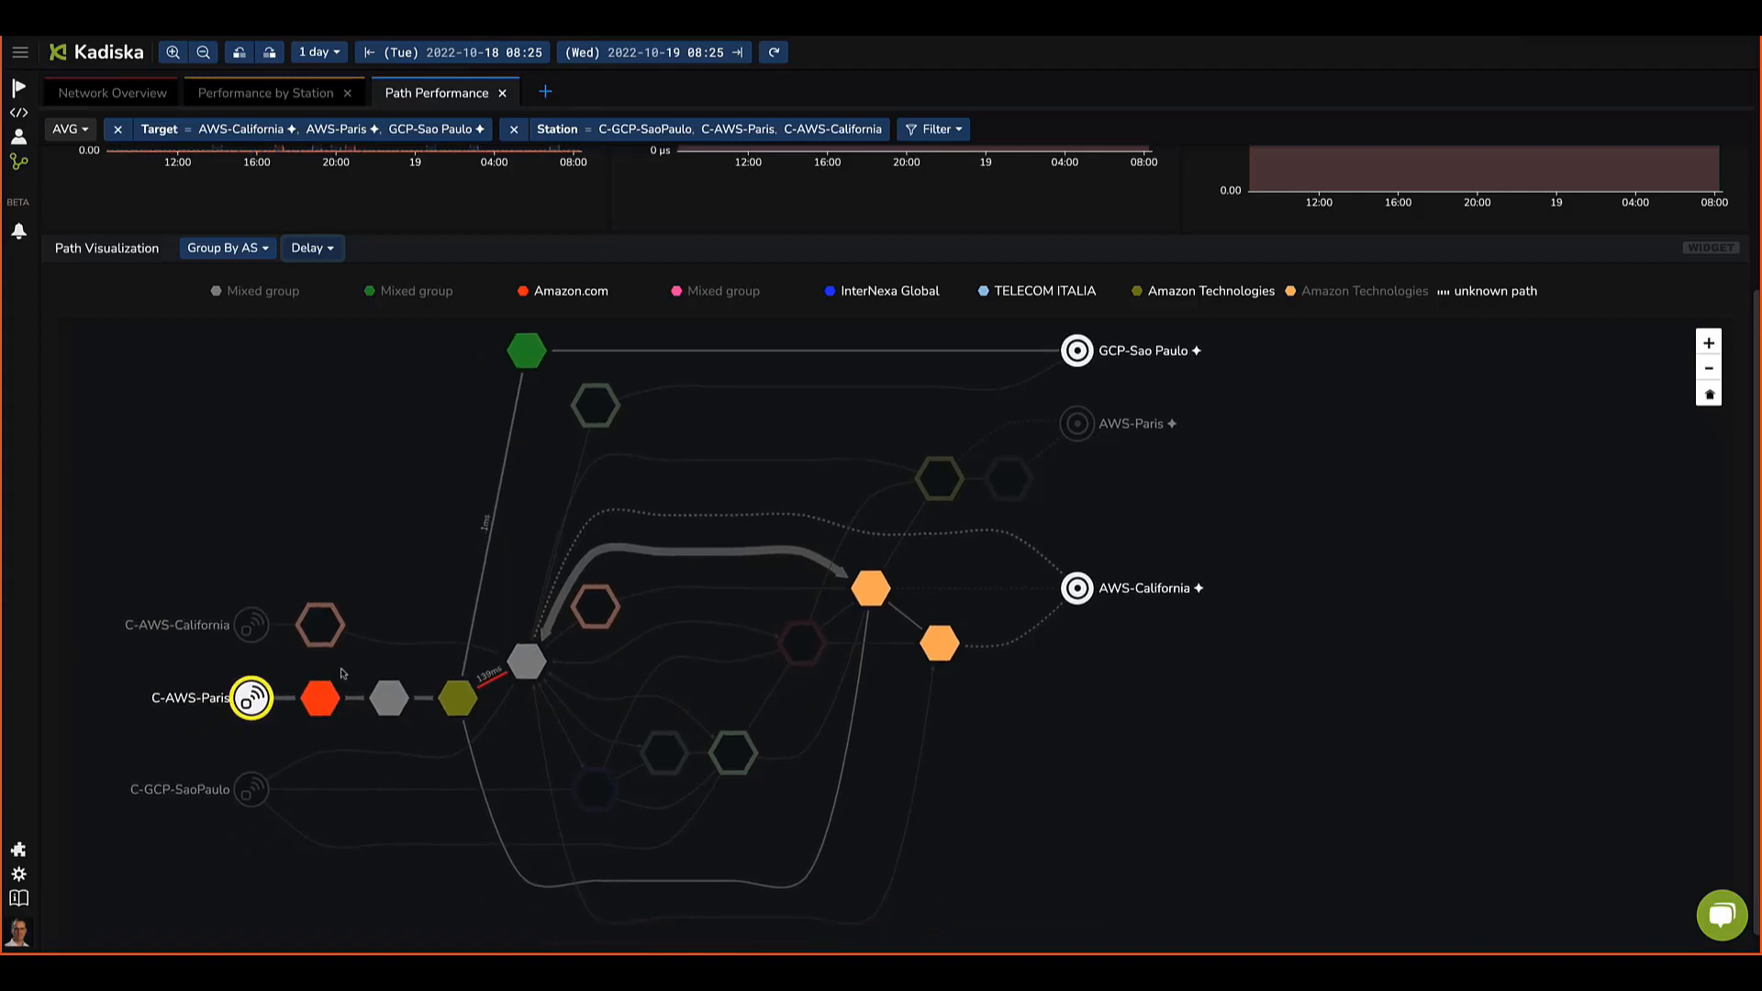
click(246, 800)
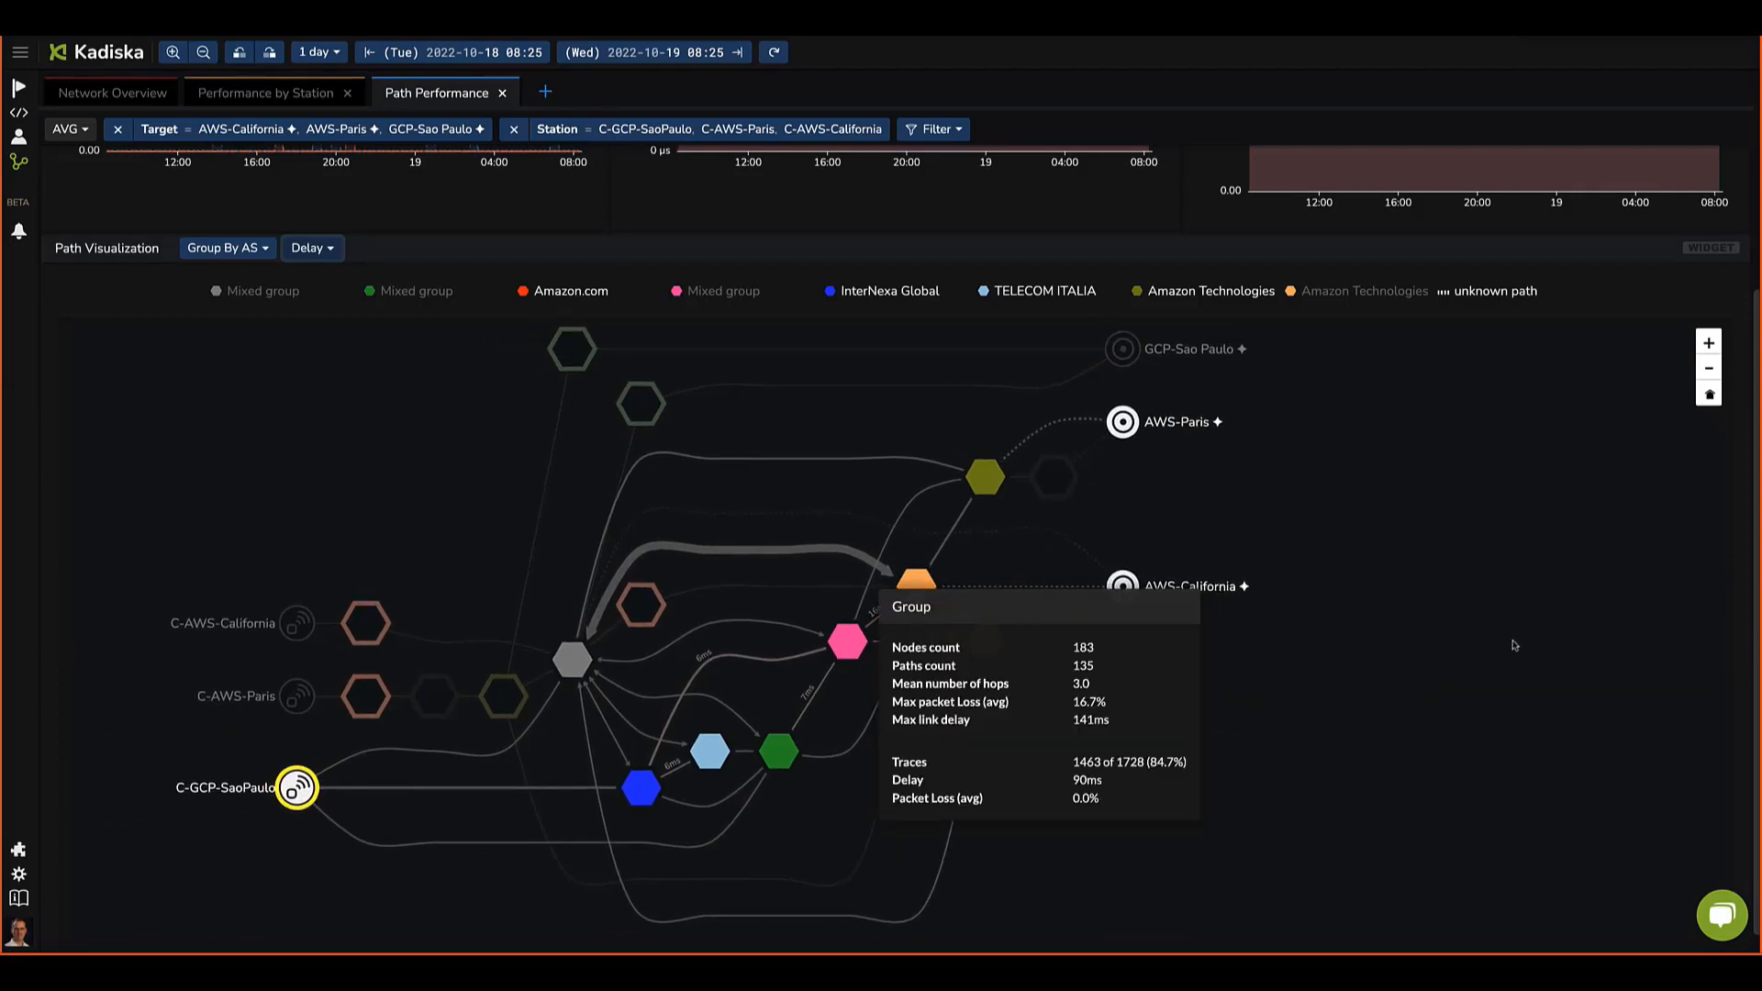
click(1446, 562)
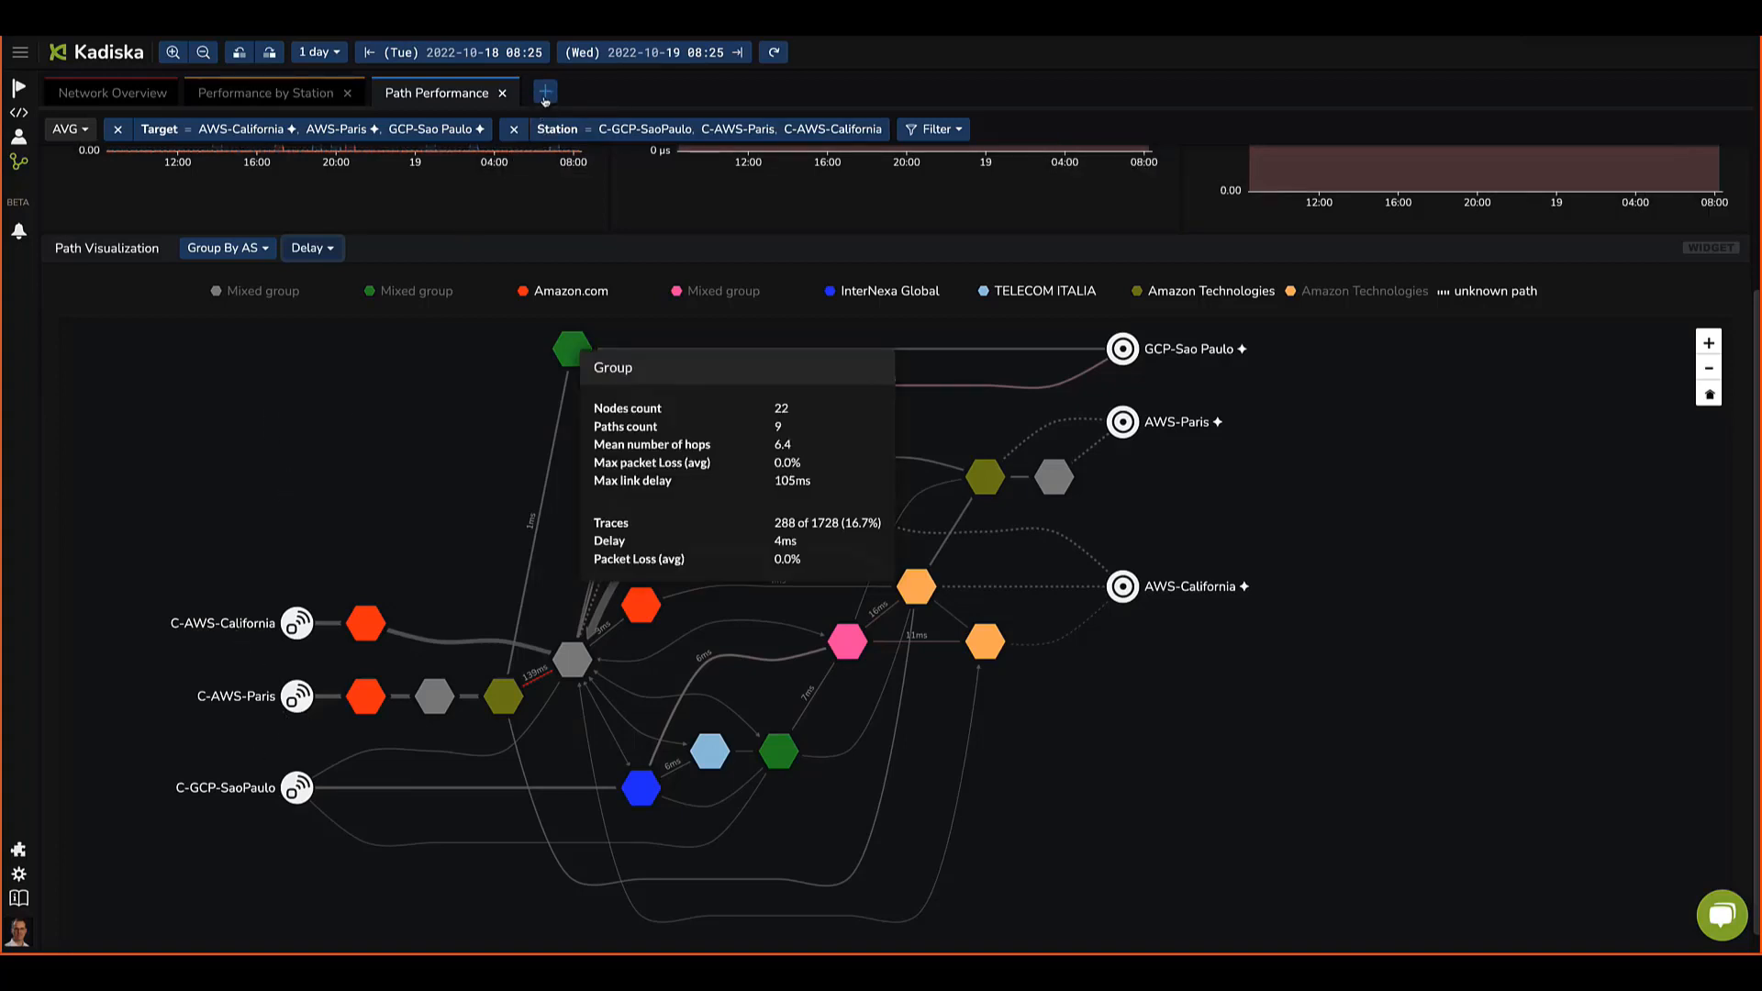
Step: Close the Performance by Station and Path Performance tabs
click(349, 94)
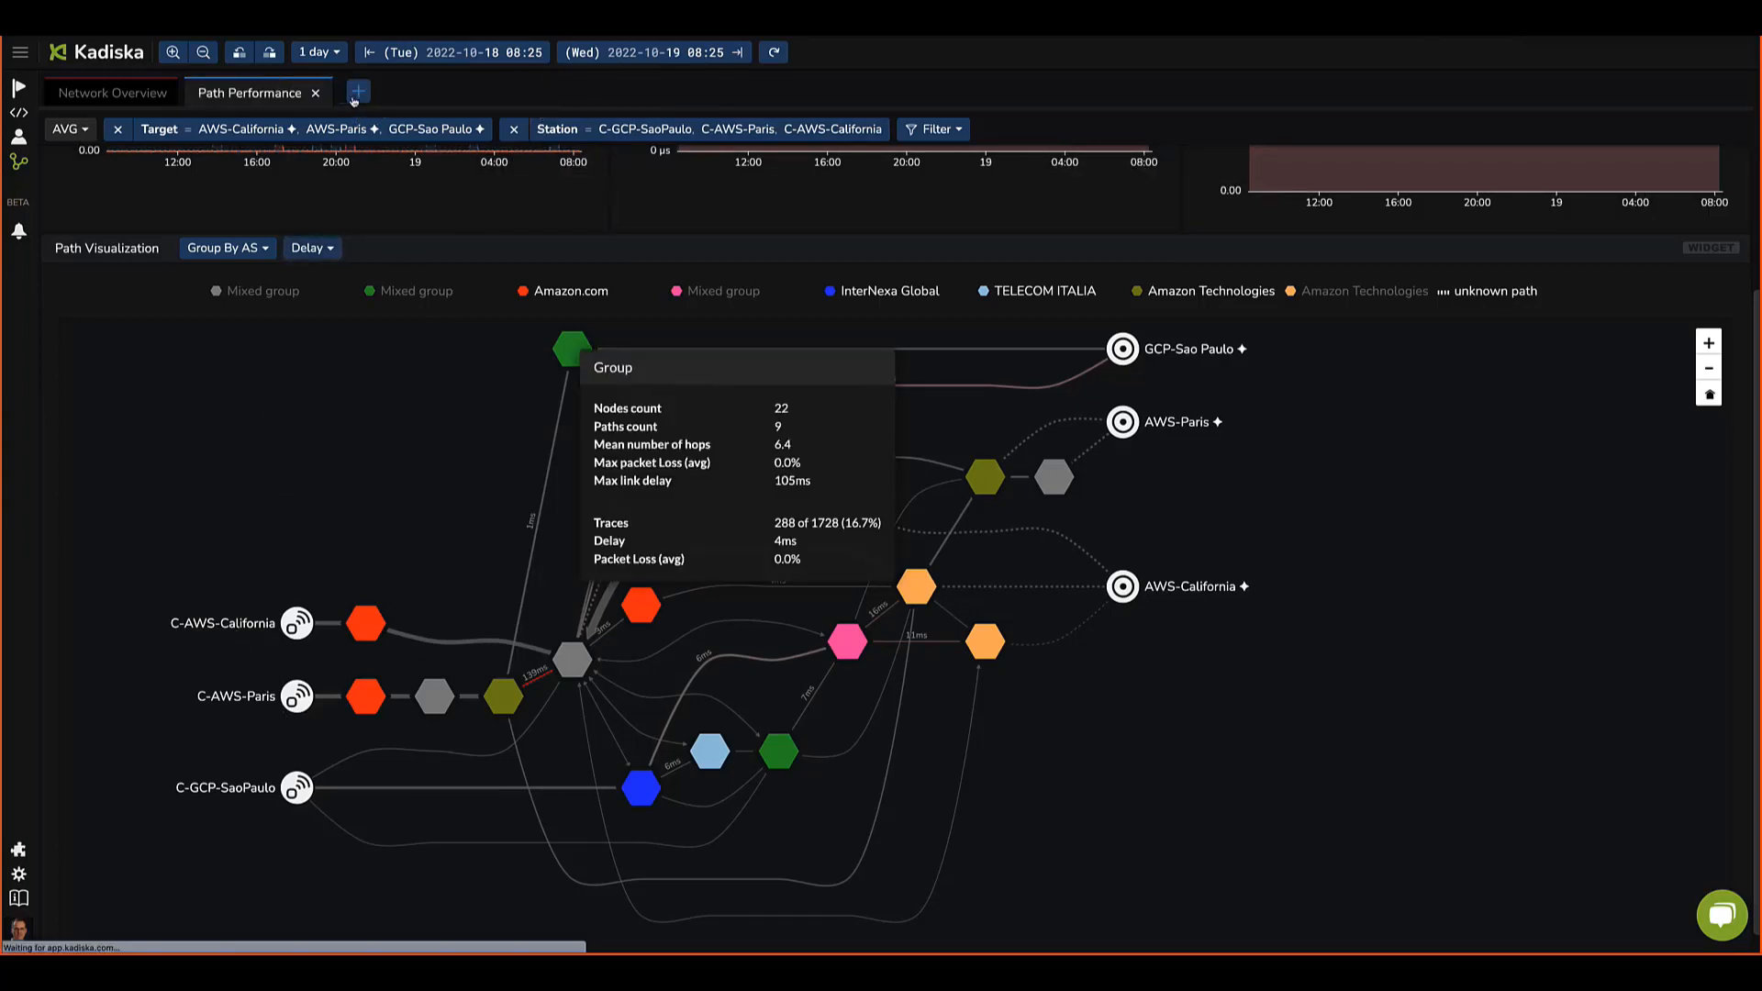
click(317, 94)
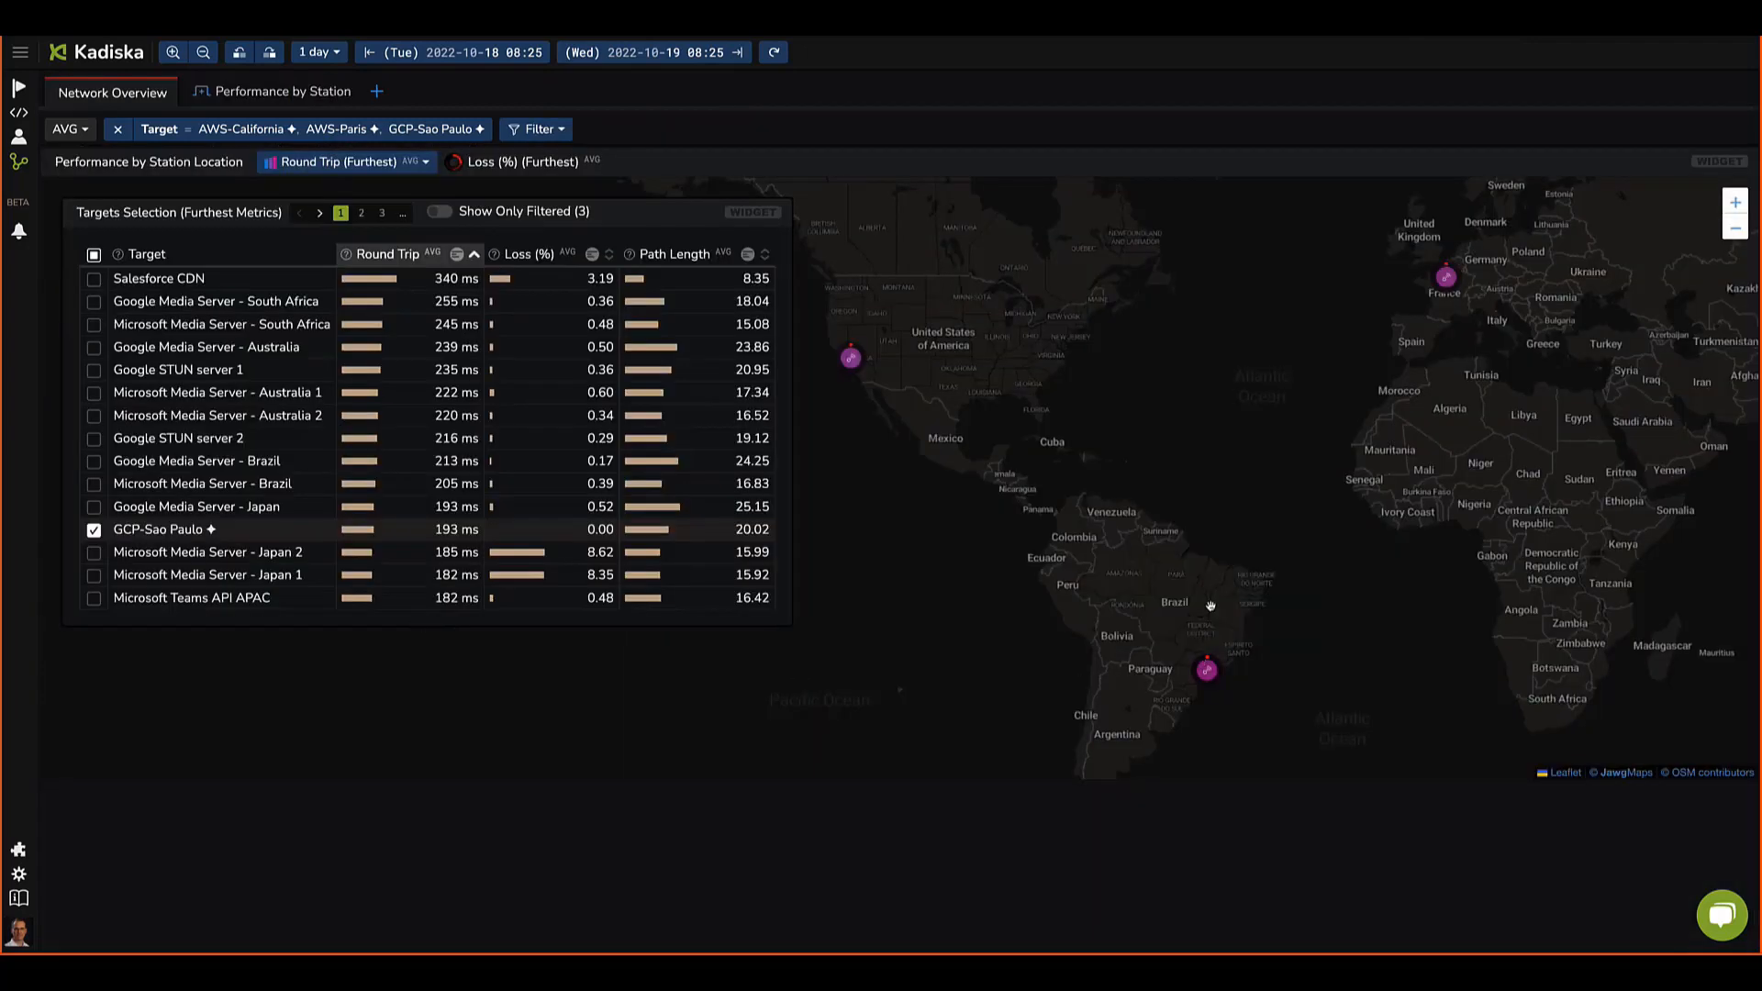
Step: Untick GCP-Sao Paulo in the targets table and remove the target filter
click(93, 531)
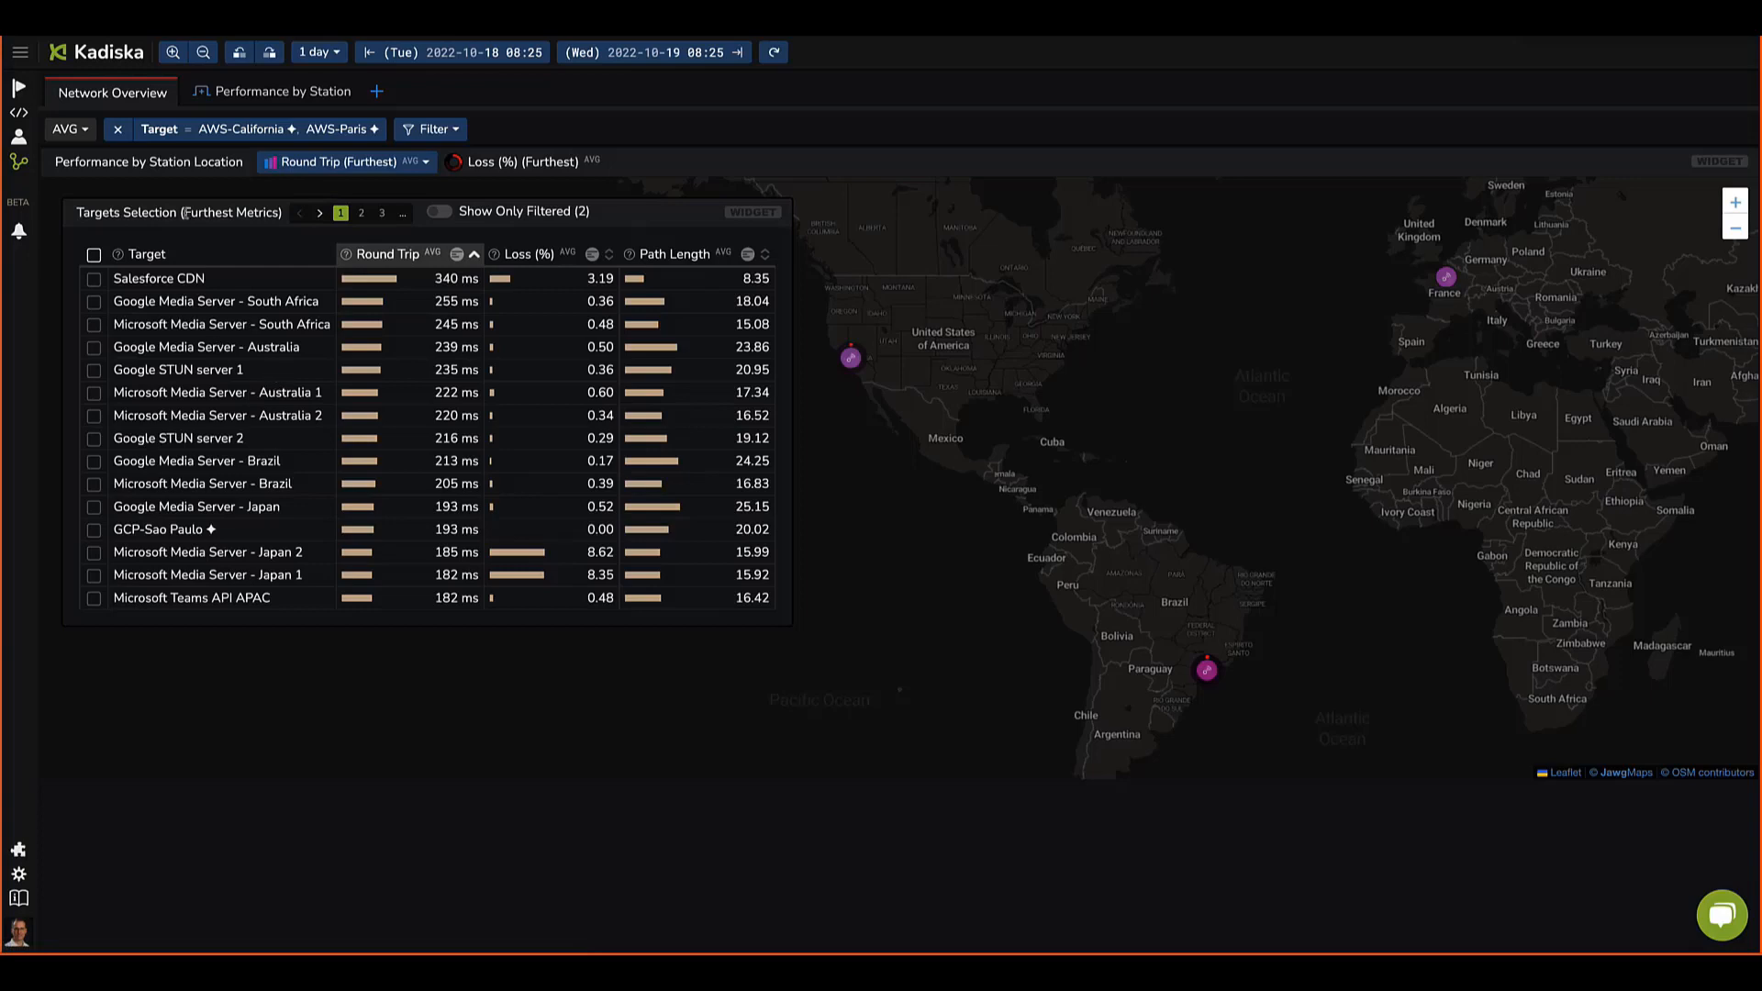
click(117, 130)
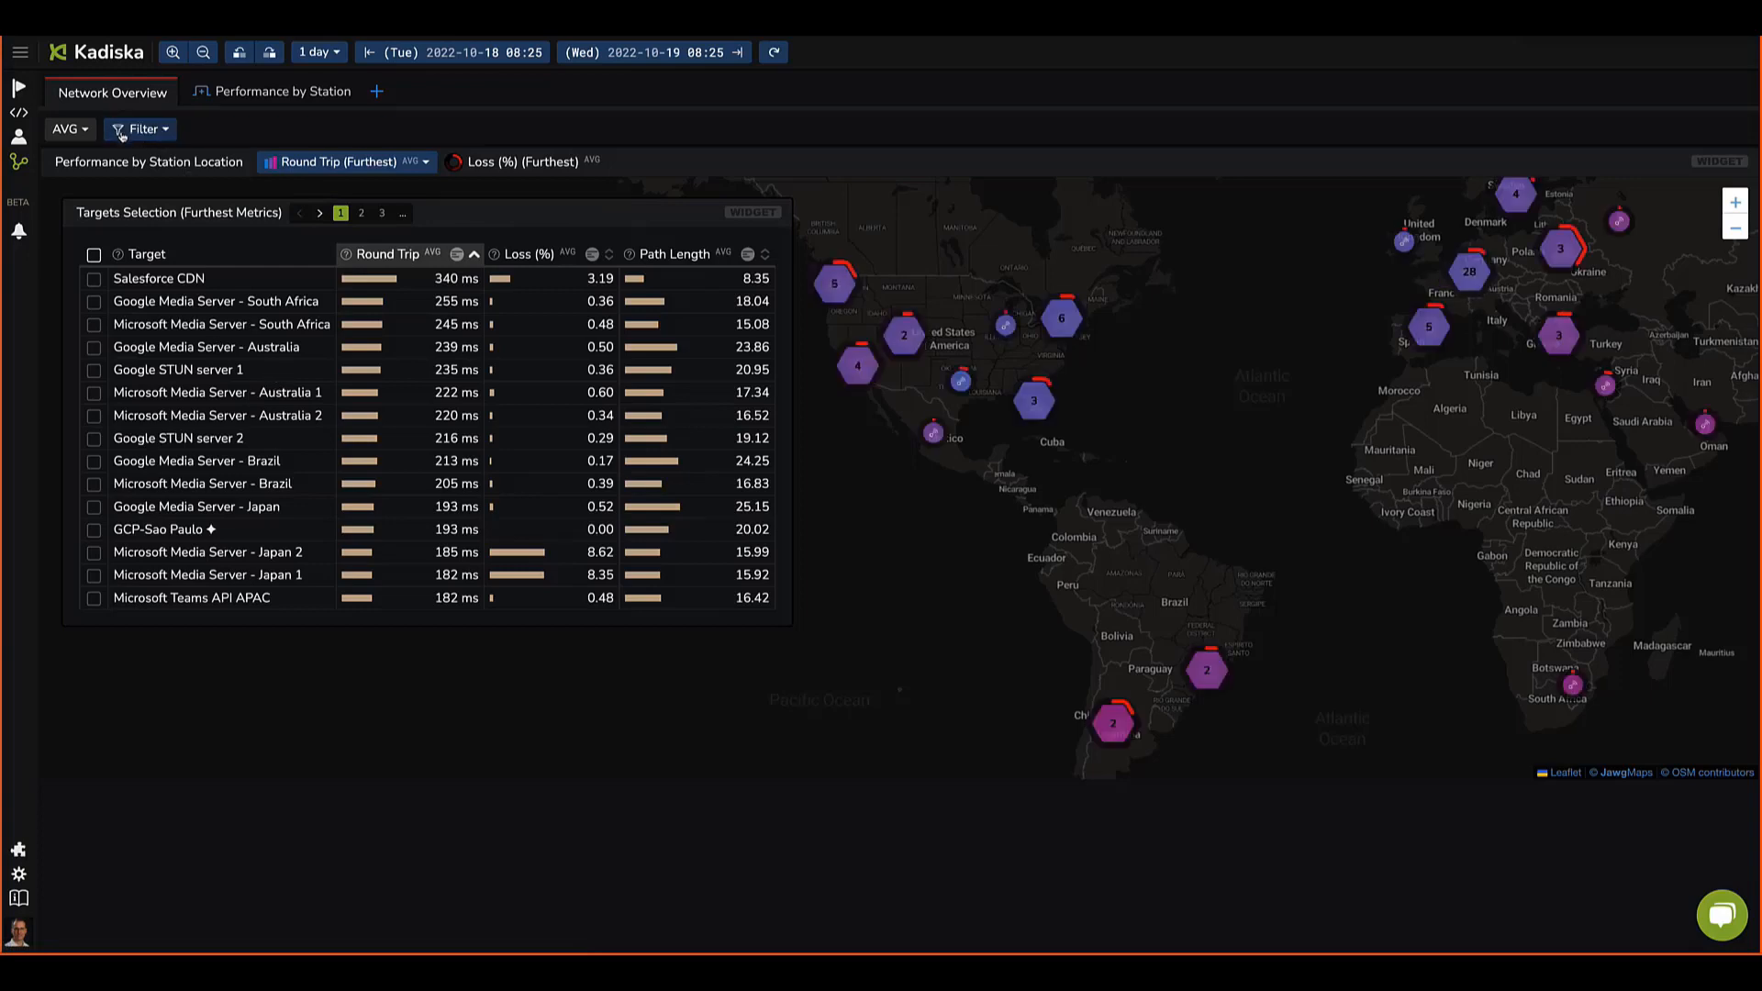
click(155, 134)
click(152, 327)
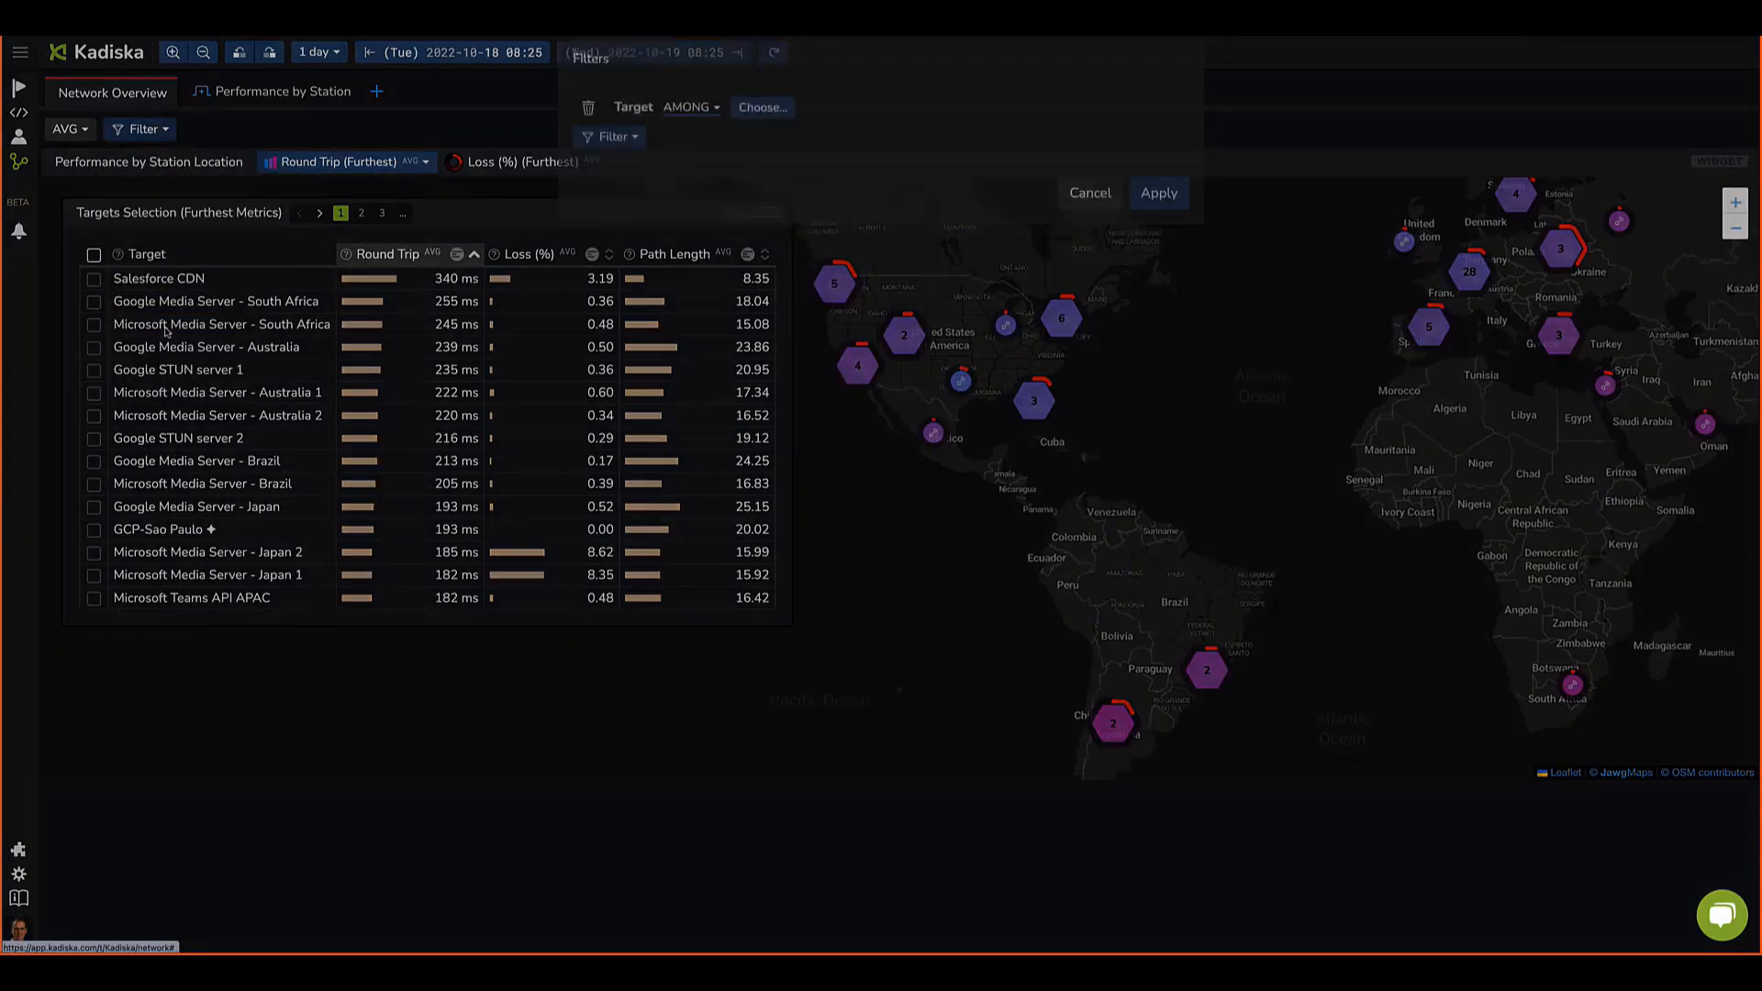
click(761, 133)
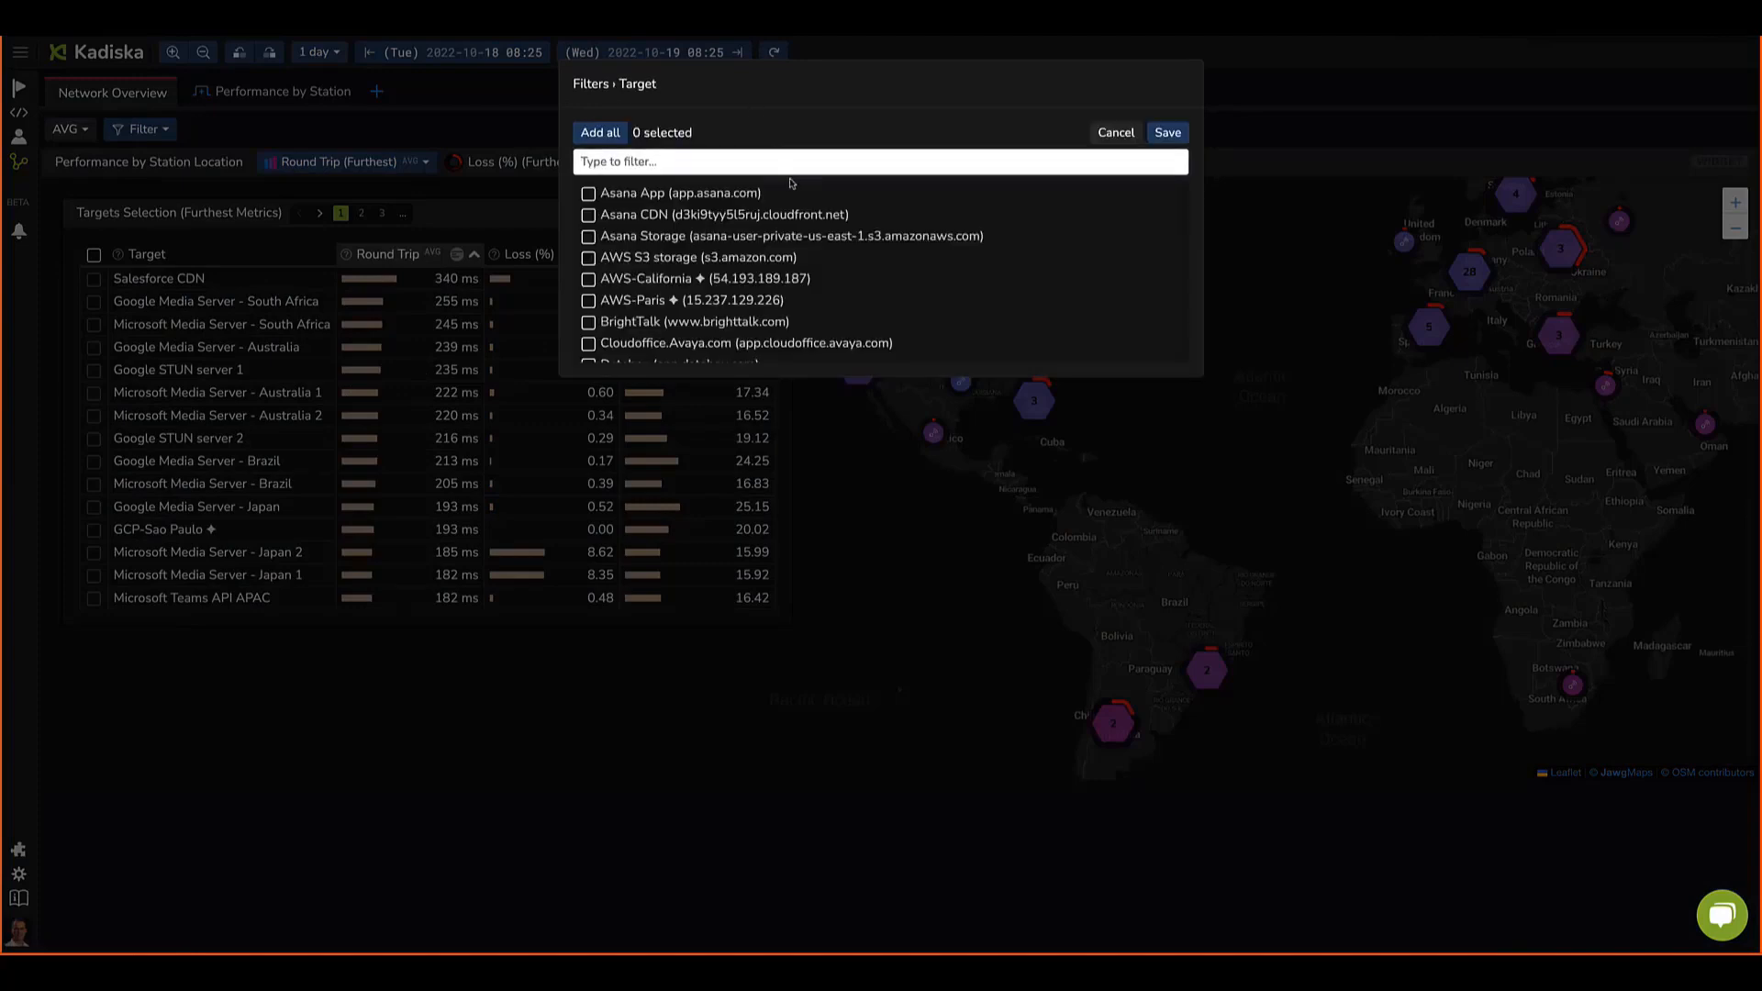
text(drop)
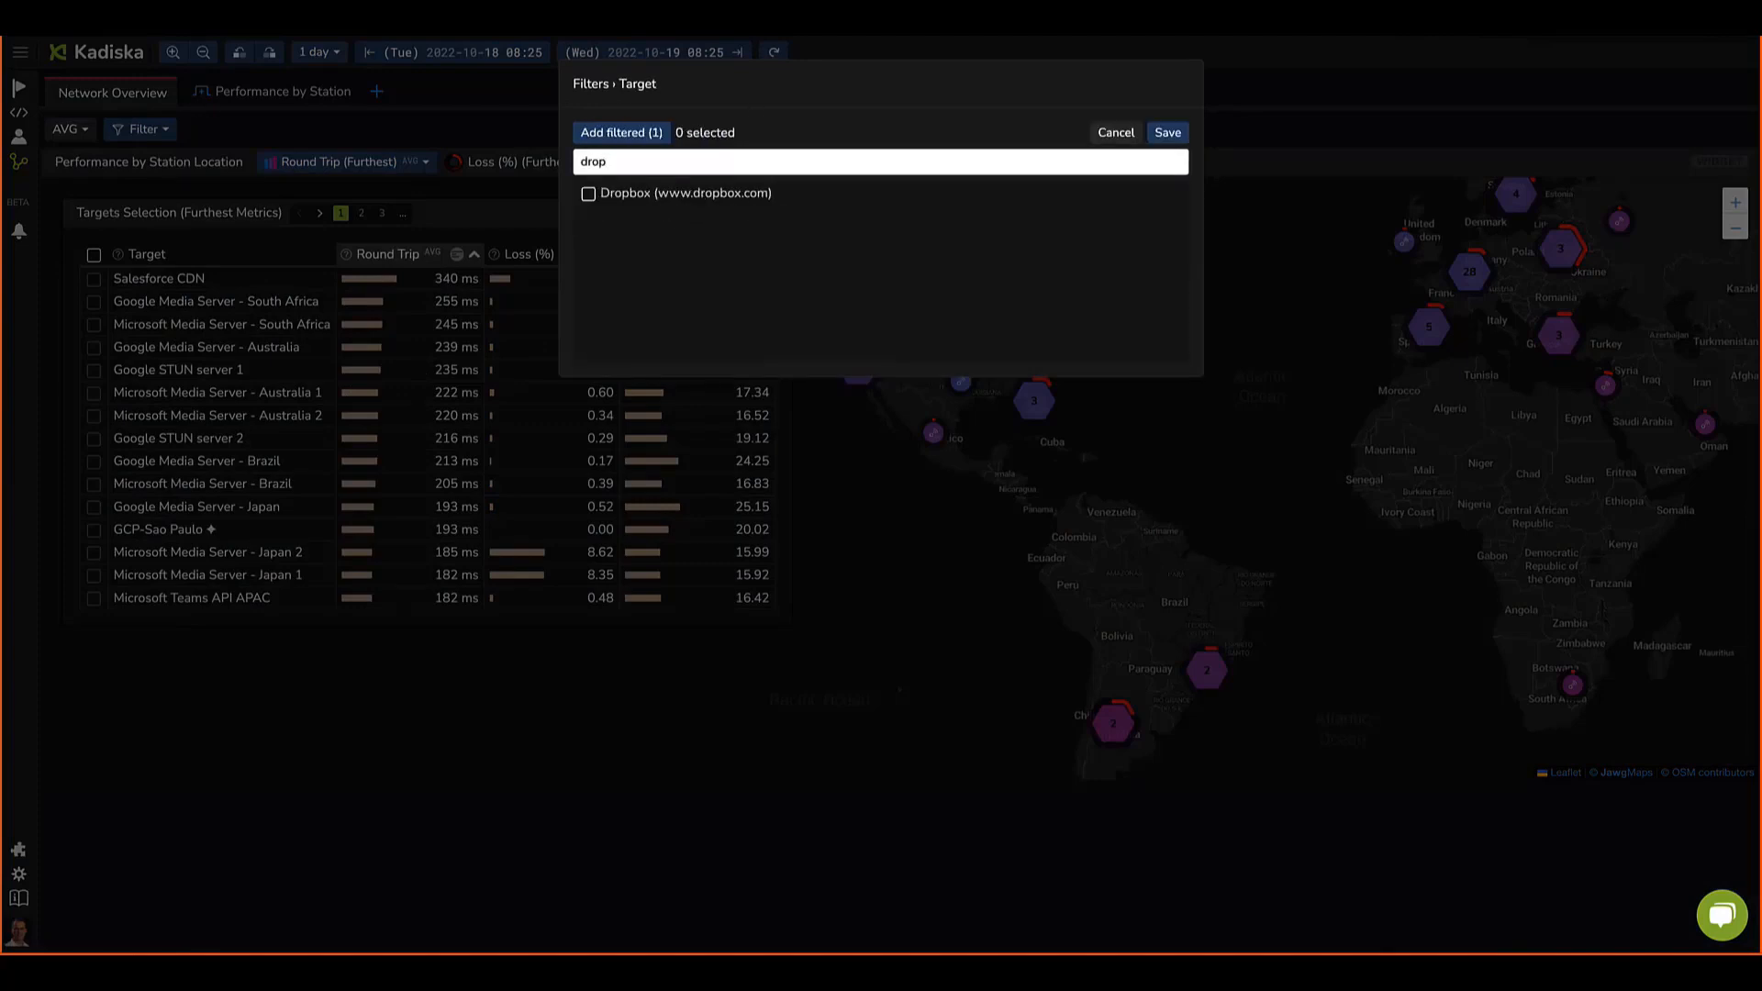
click(588, 193)
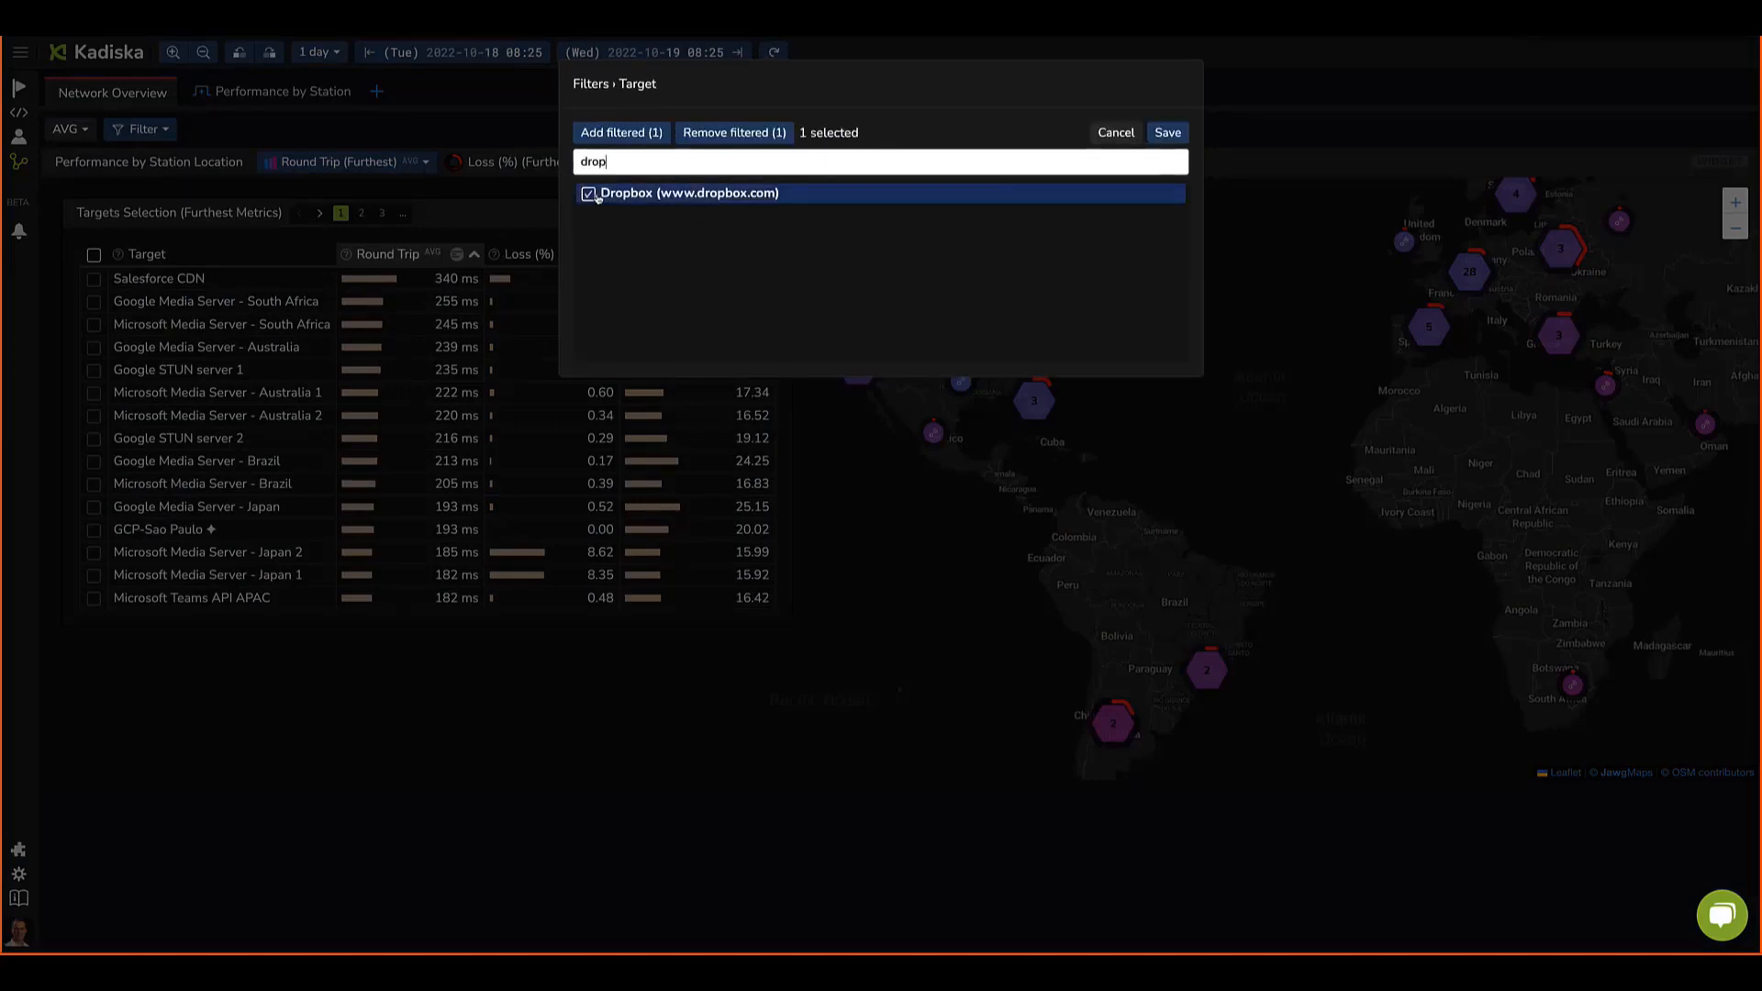
click(1165, 133)
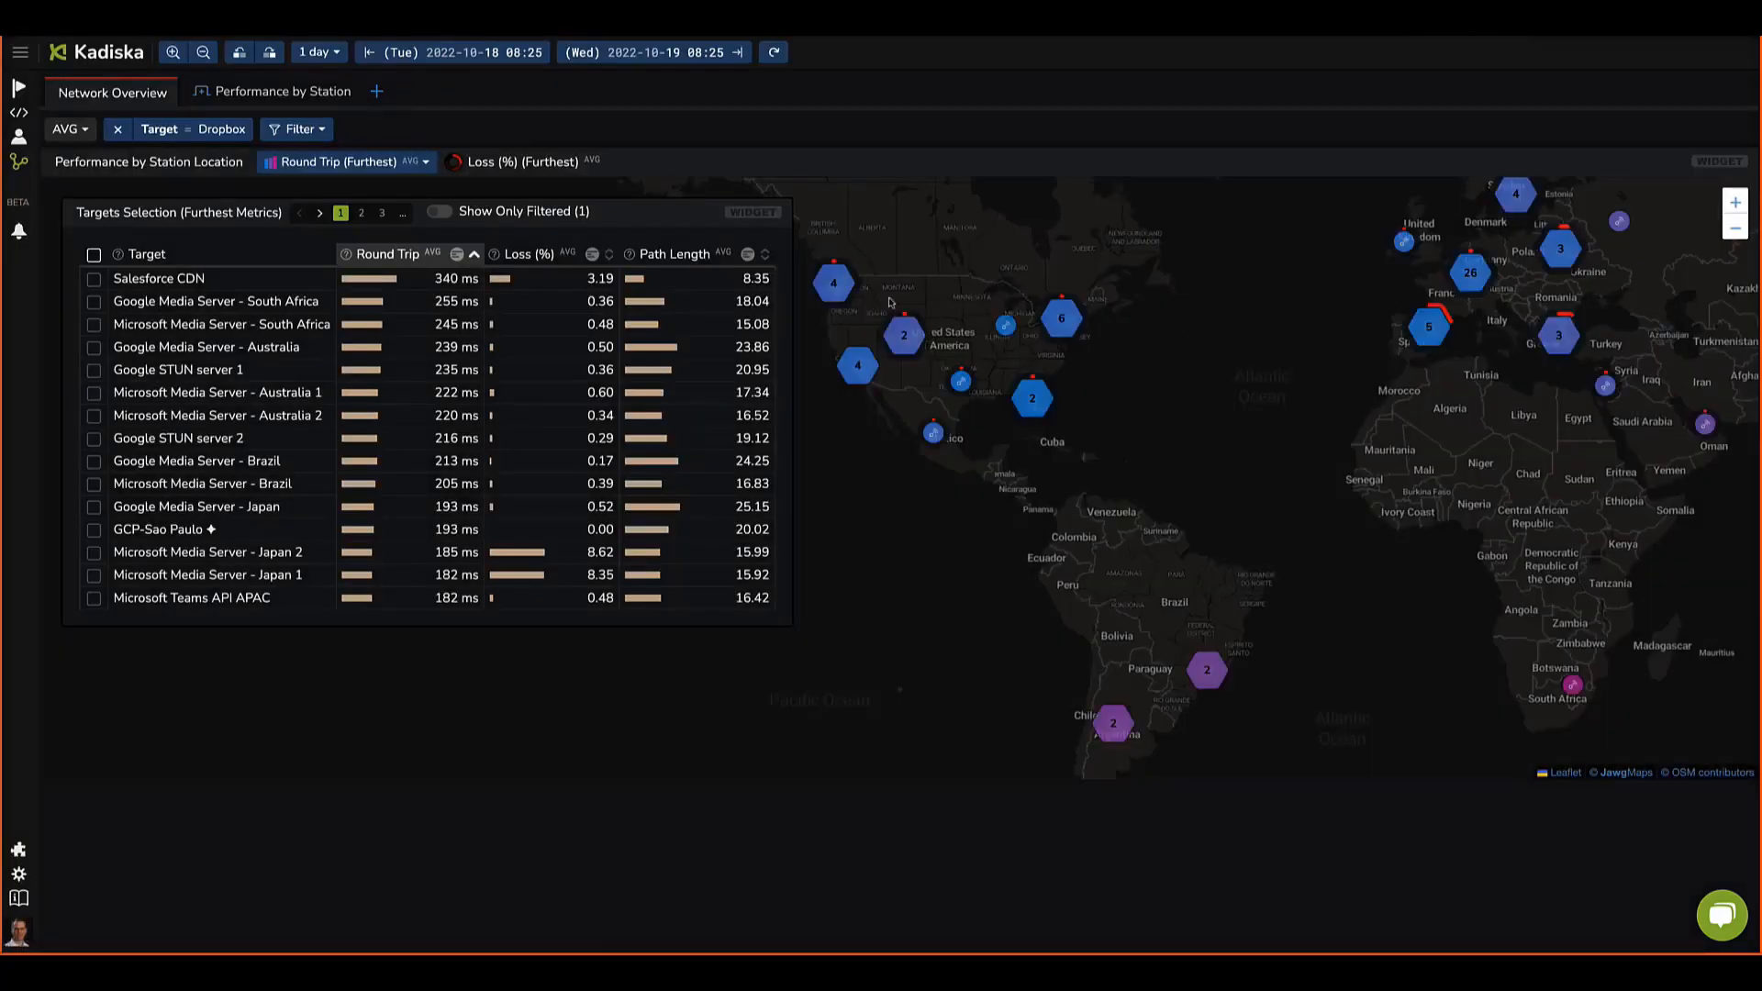
Step: Show only the filtered targets in the targets selection table
click(445, 212)
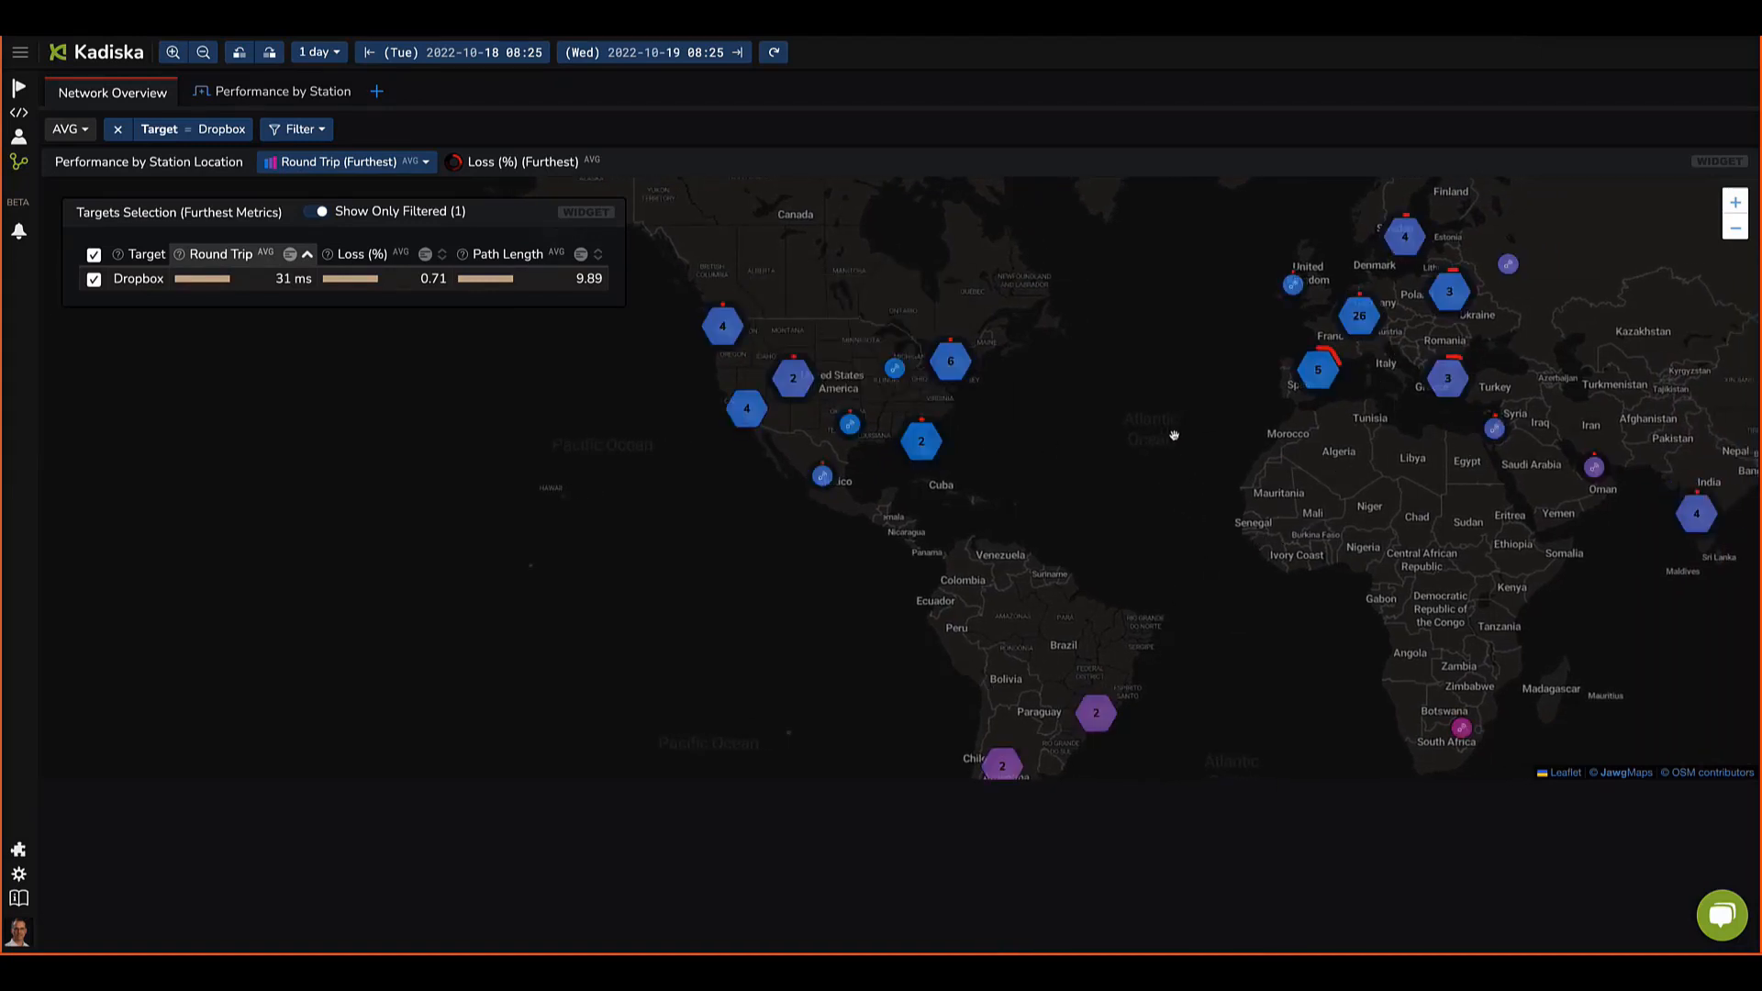
drag(1179, 445, 1113, 464)
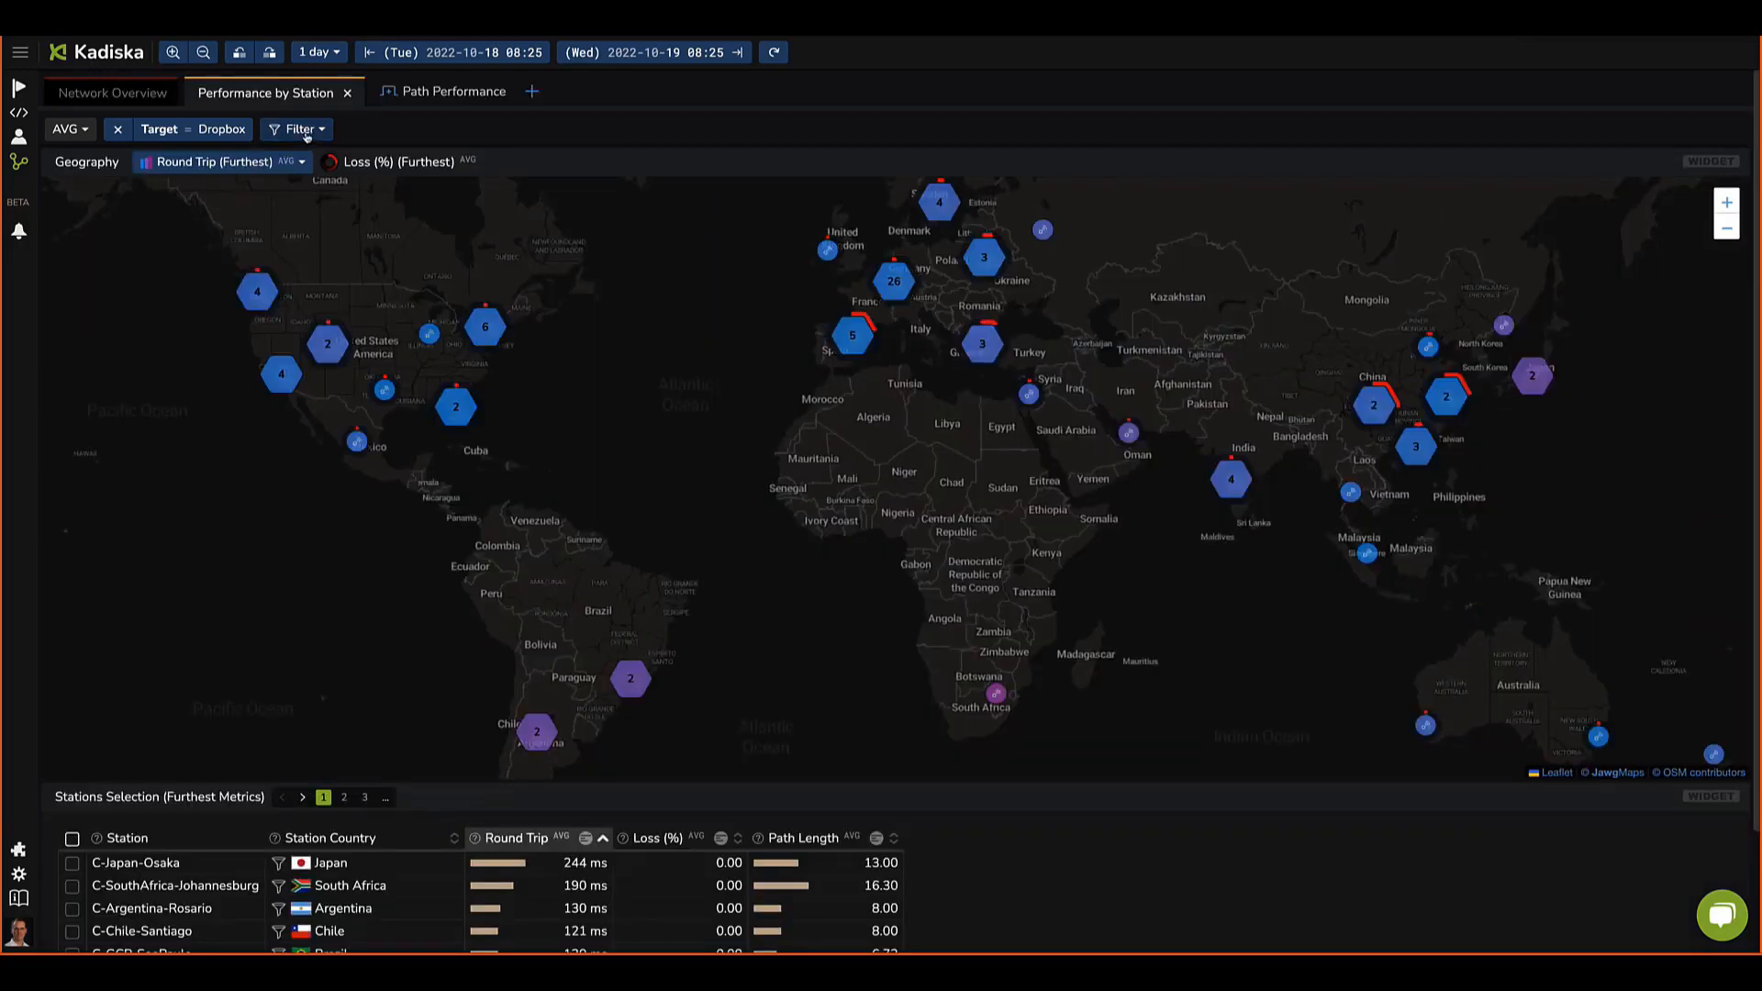
Step: Add a Station City LIKE filter for madrid to the Performance by Station view and apply it
click(296, 129)
click(310, 191)
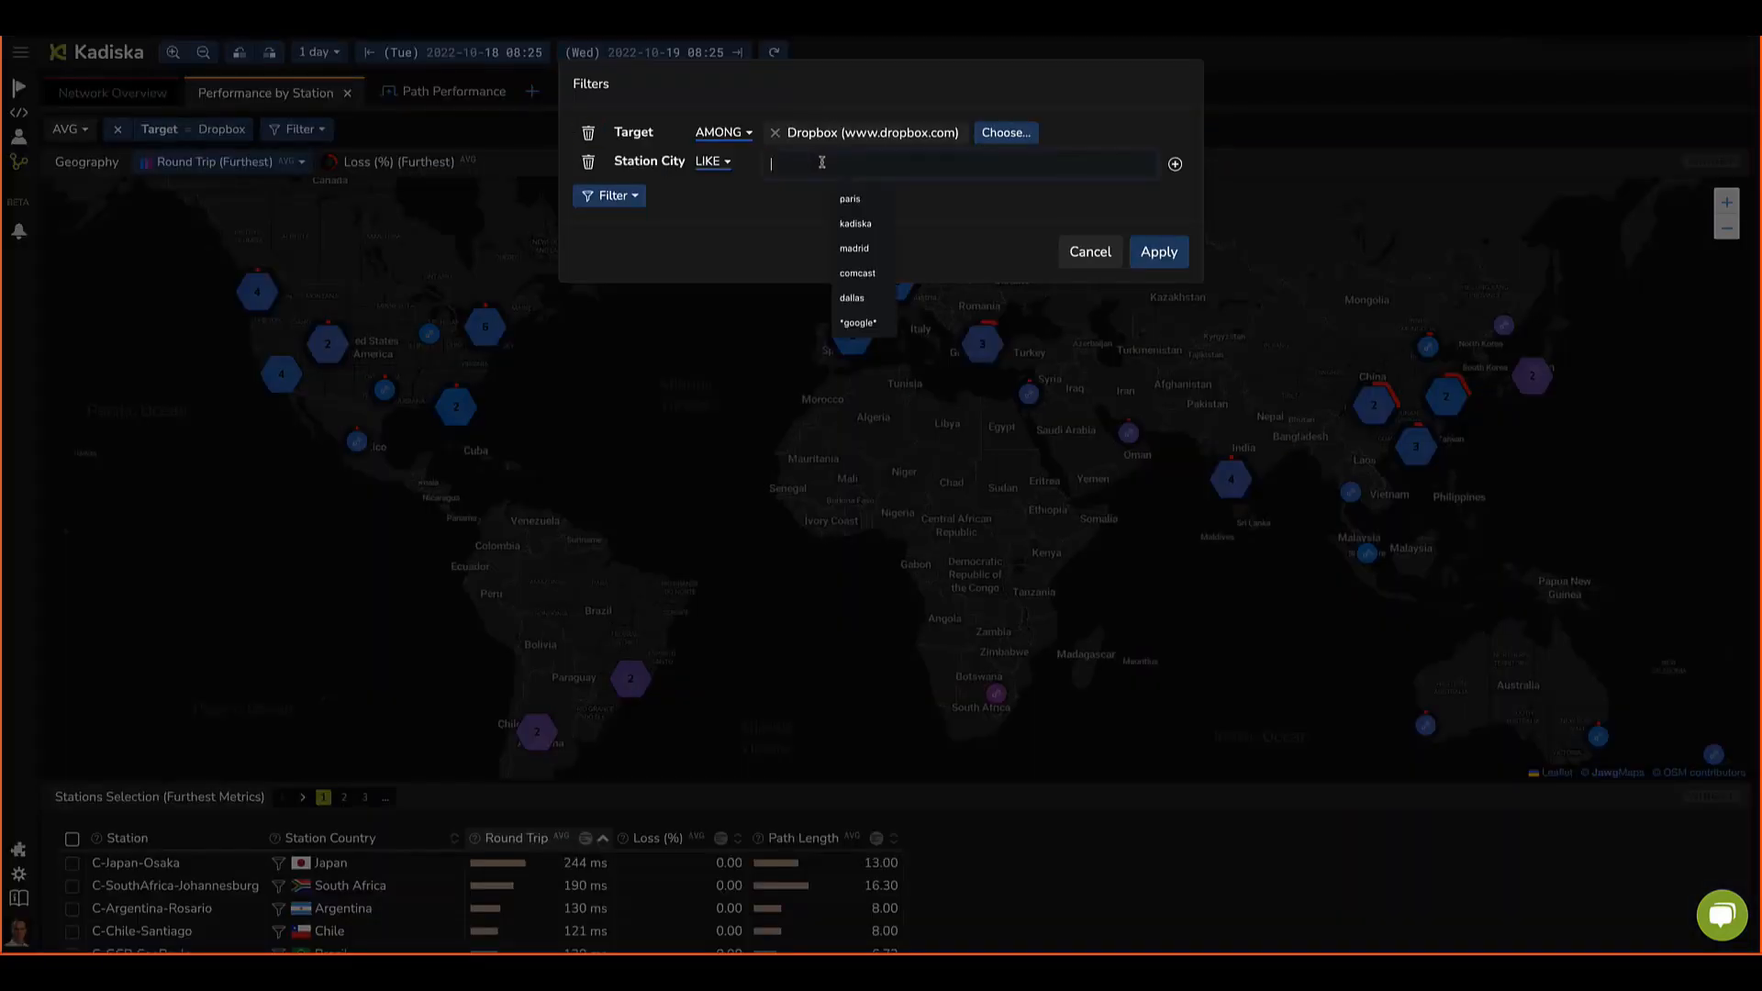
text(madir)
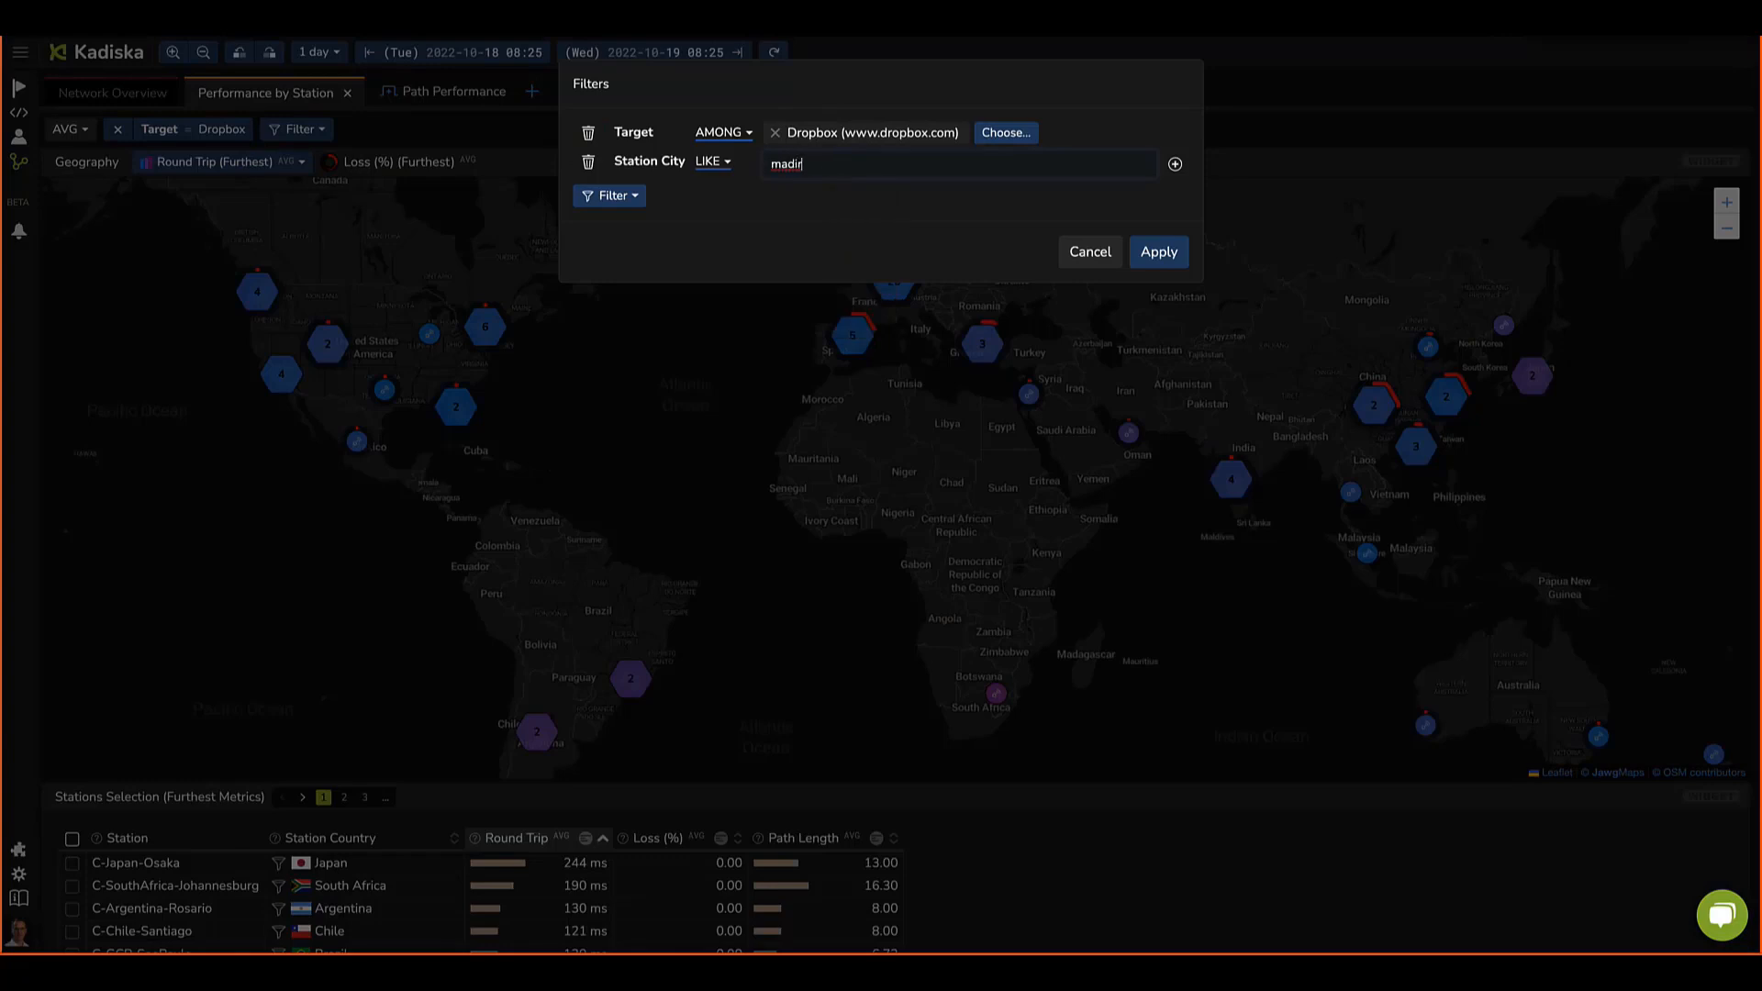
key(BackSpace)
key(BackSpace)
text(rid)
click(1158, 253)
mouse_move(841, 353)
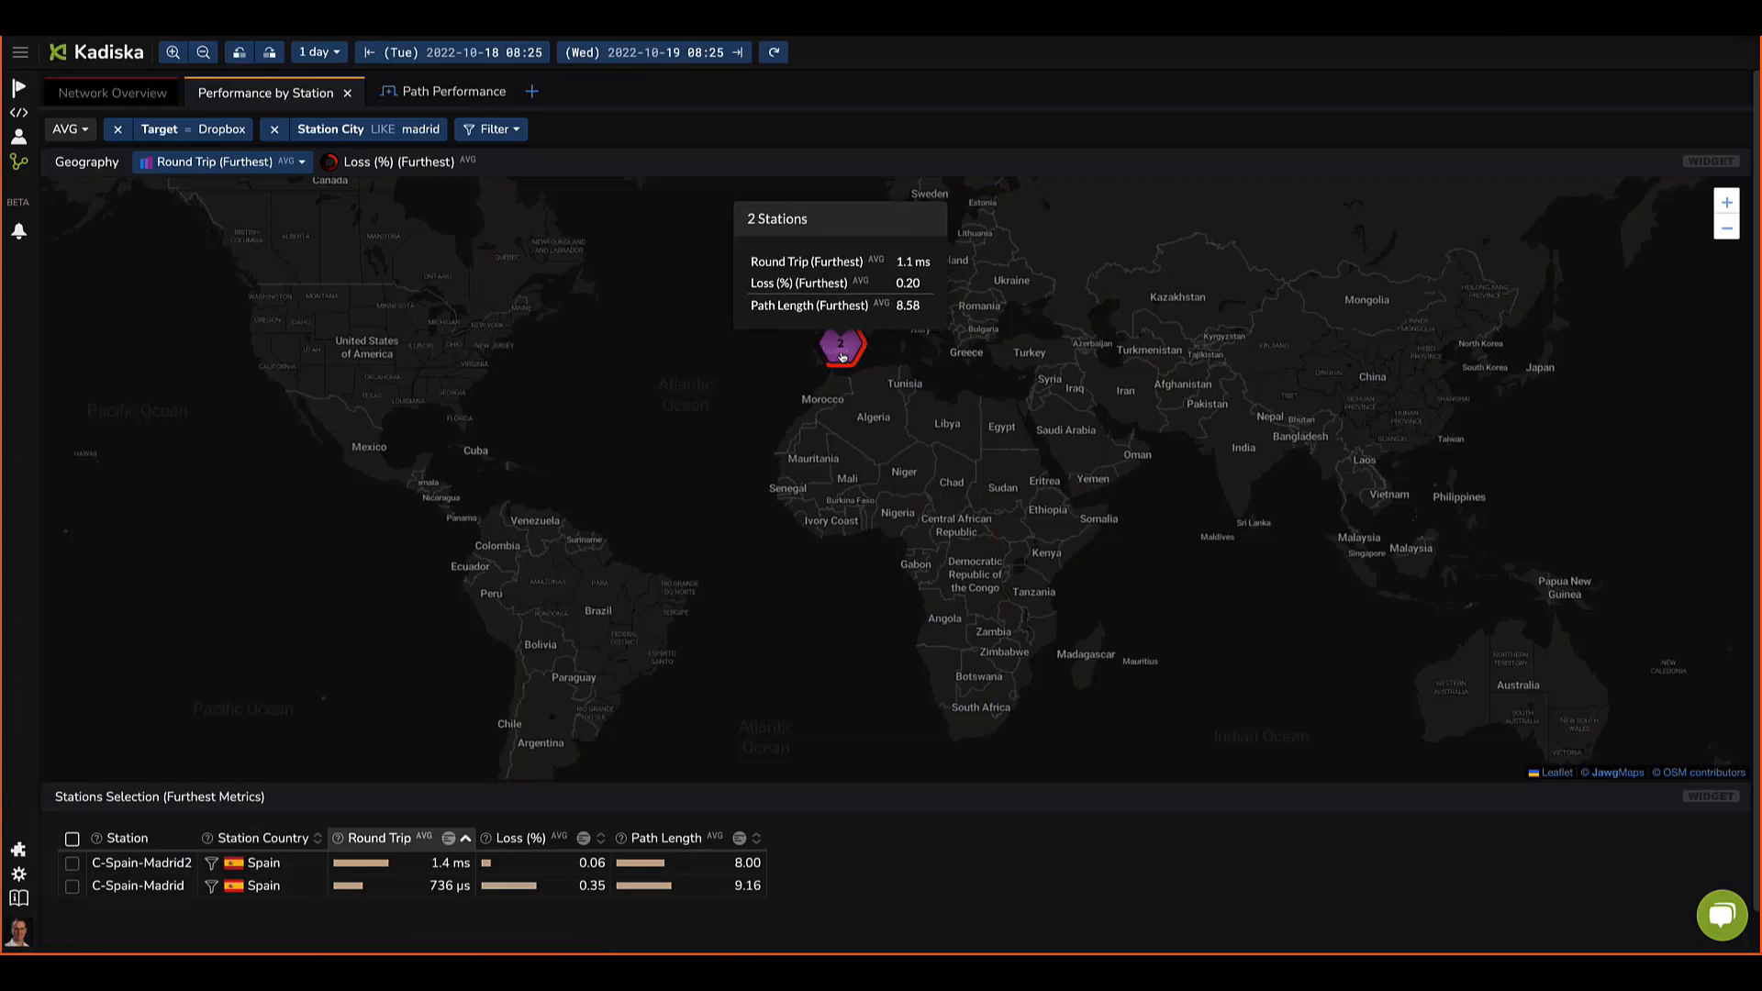
Step: Open the Path Performance tab for the Madrid stations' paths to Dropbox
drag(831, 437, 826, 506)
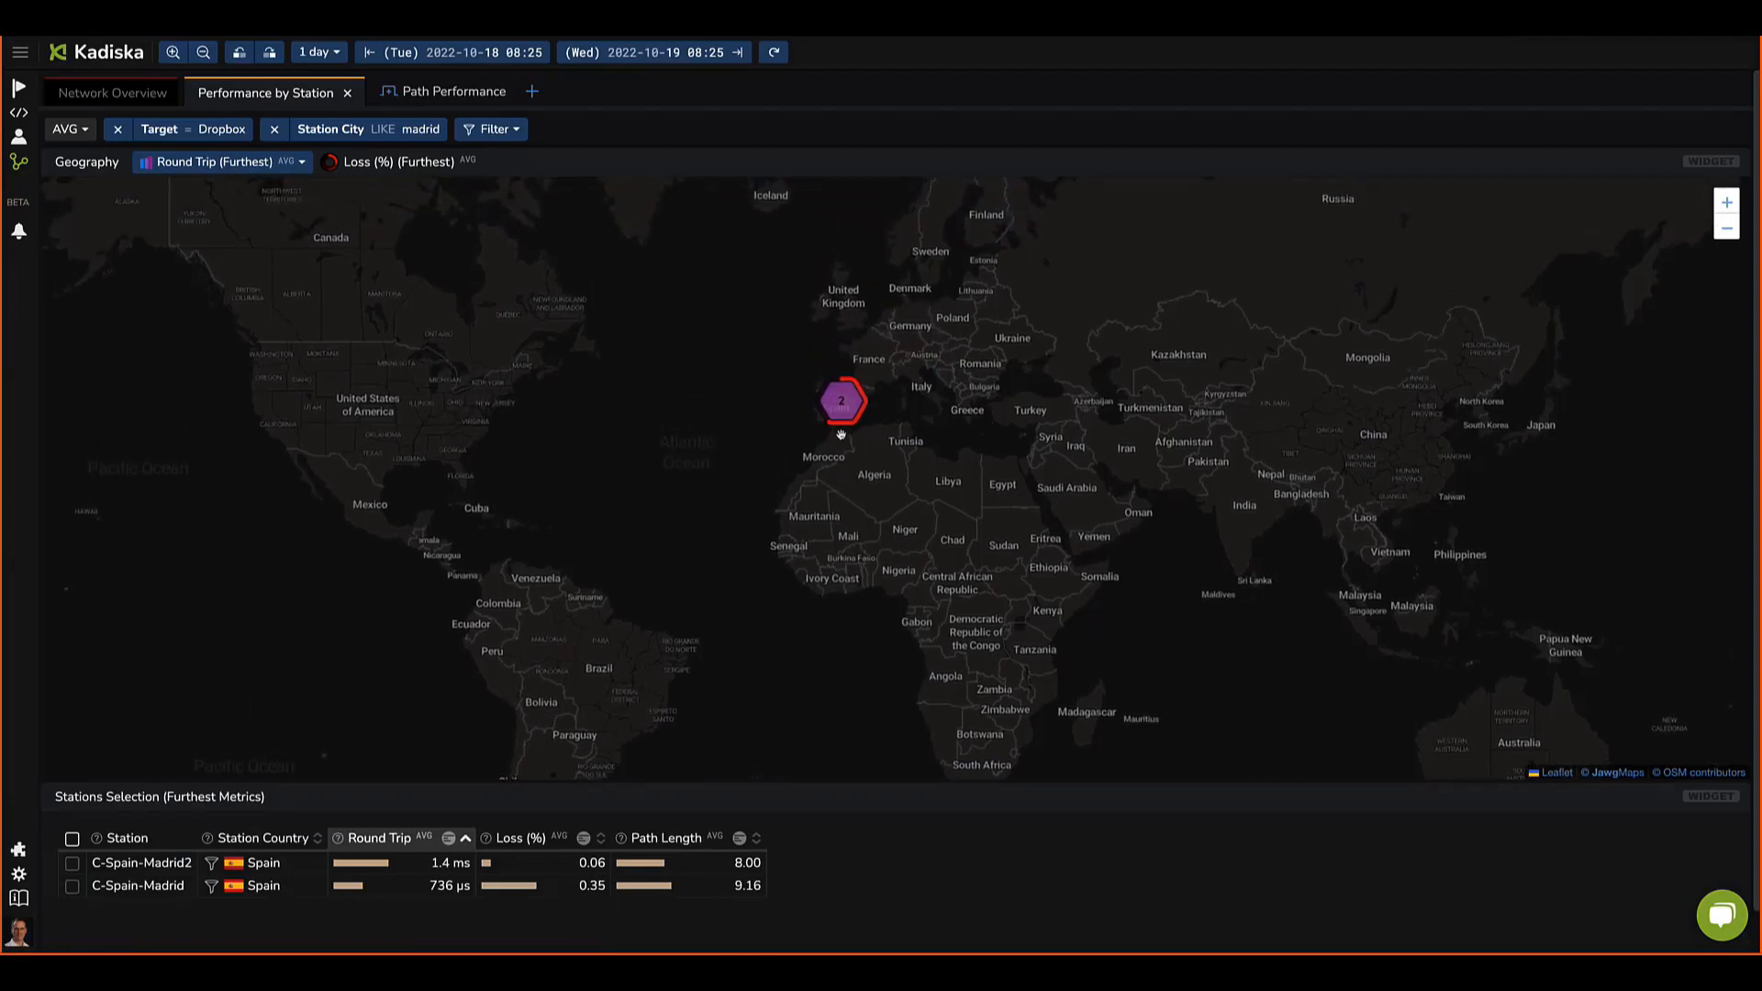
click(438, 96)
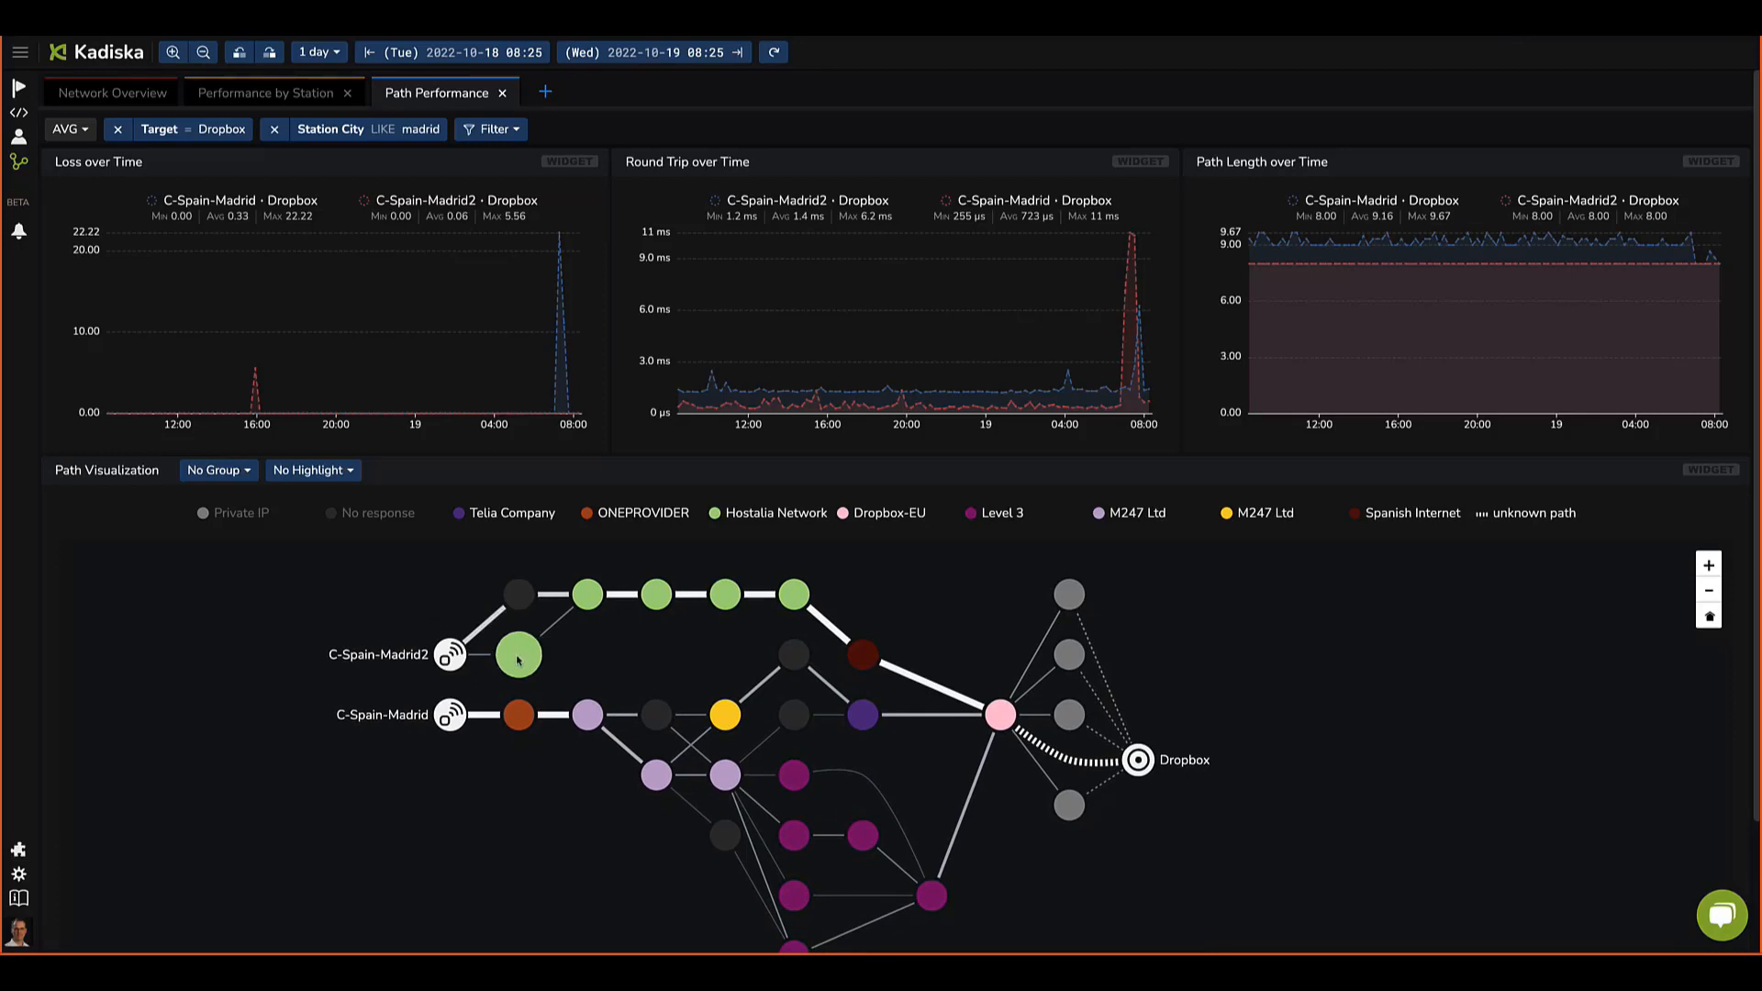
Step: Inspect the hop nodes along the paths from the Madrid stations to Dropbox in the path visualization
mouse_move(518, 661)
mouse_move(856, 657)
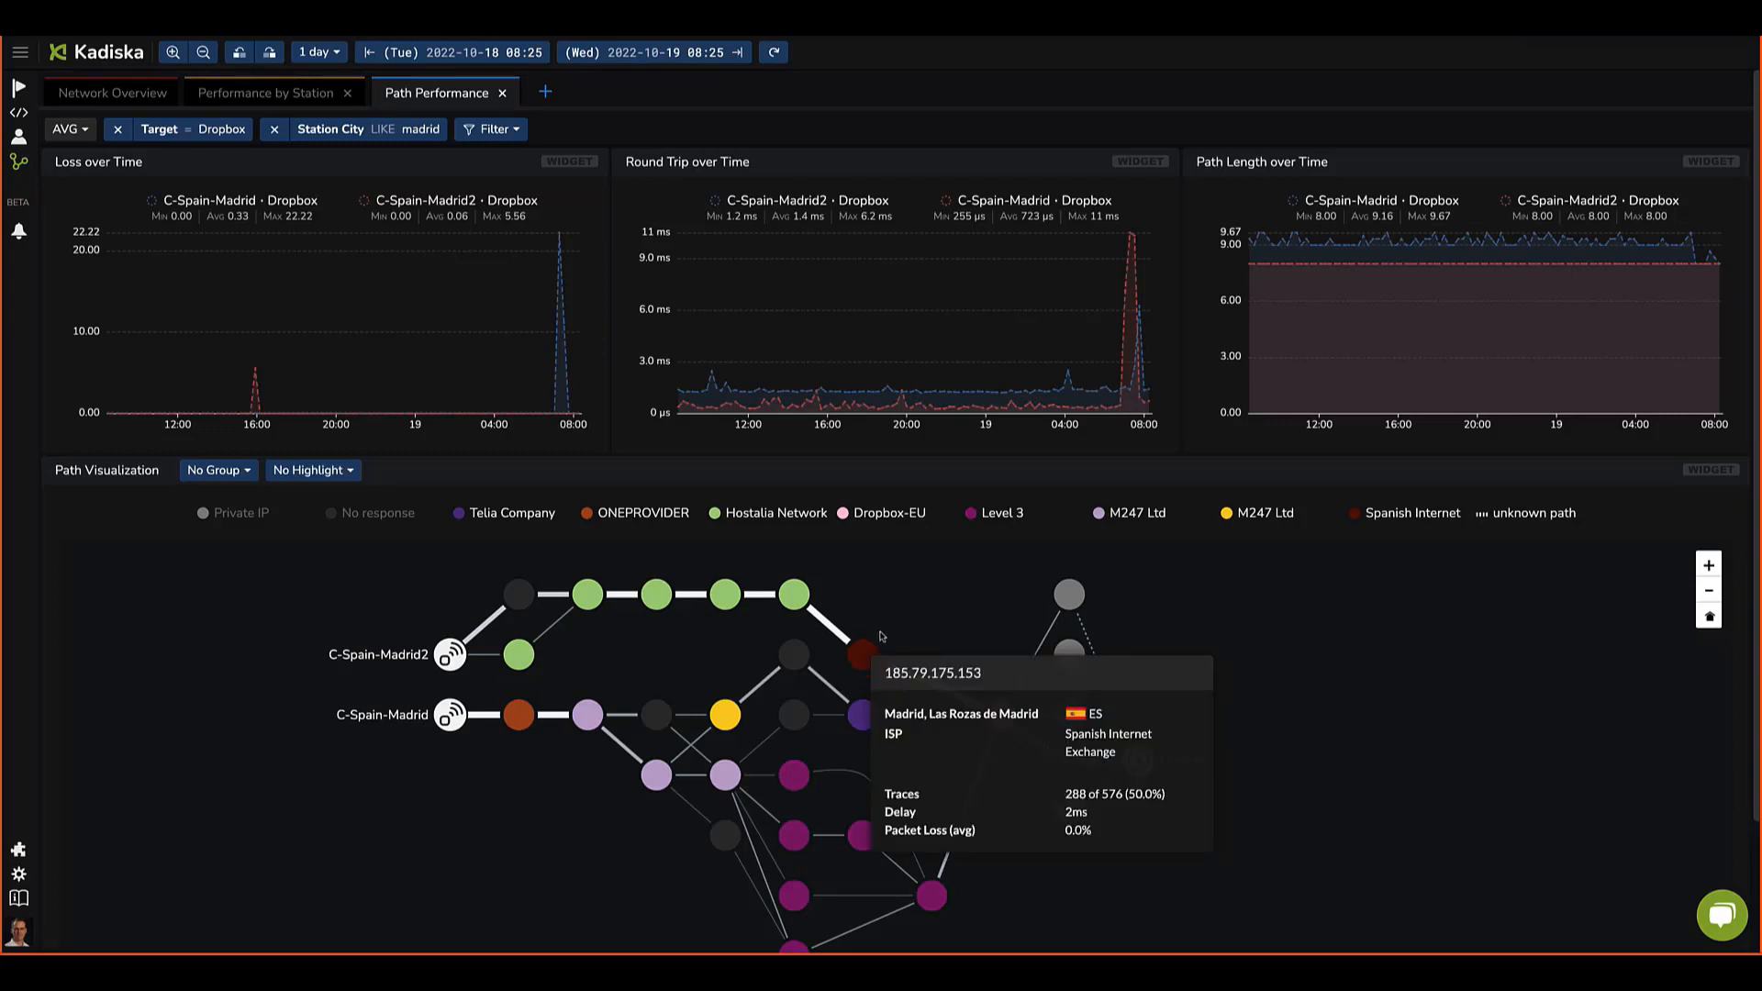
mouse_move(997, 726)
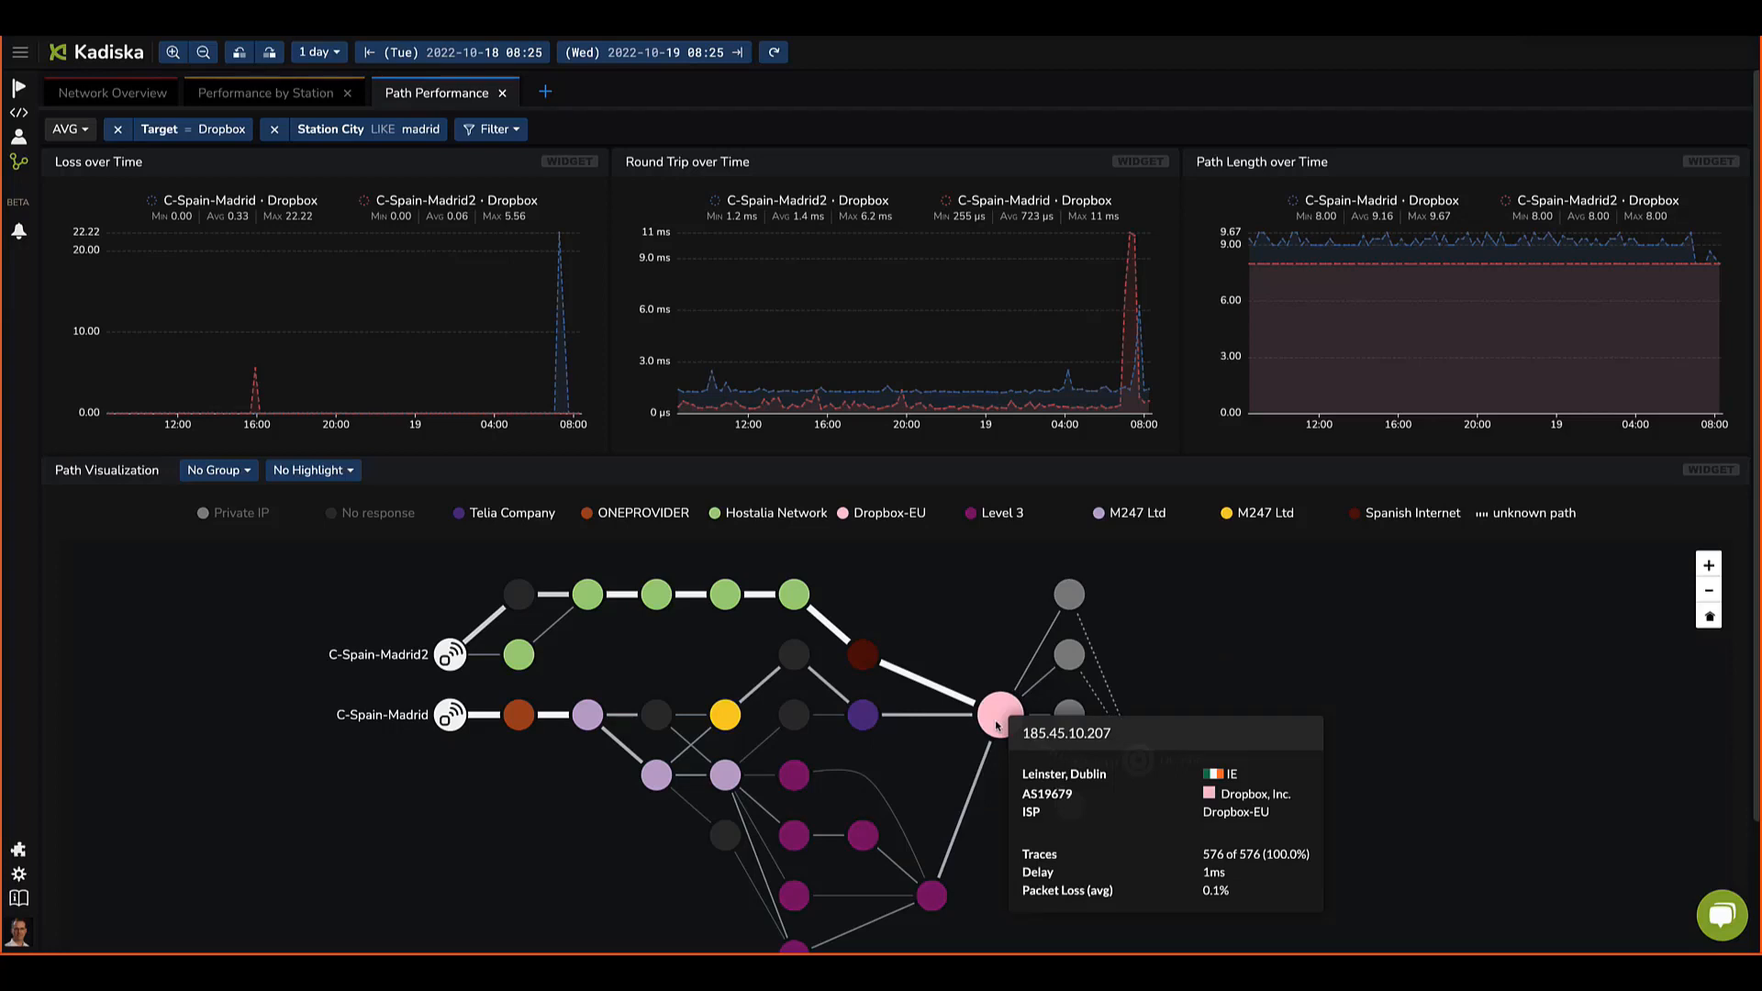
mouse_move(1148, 772)
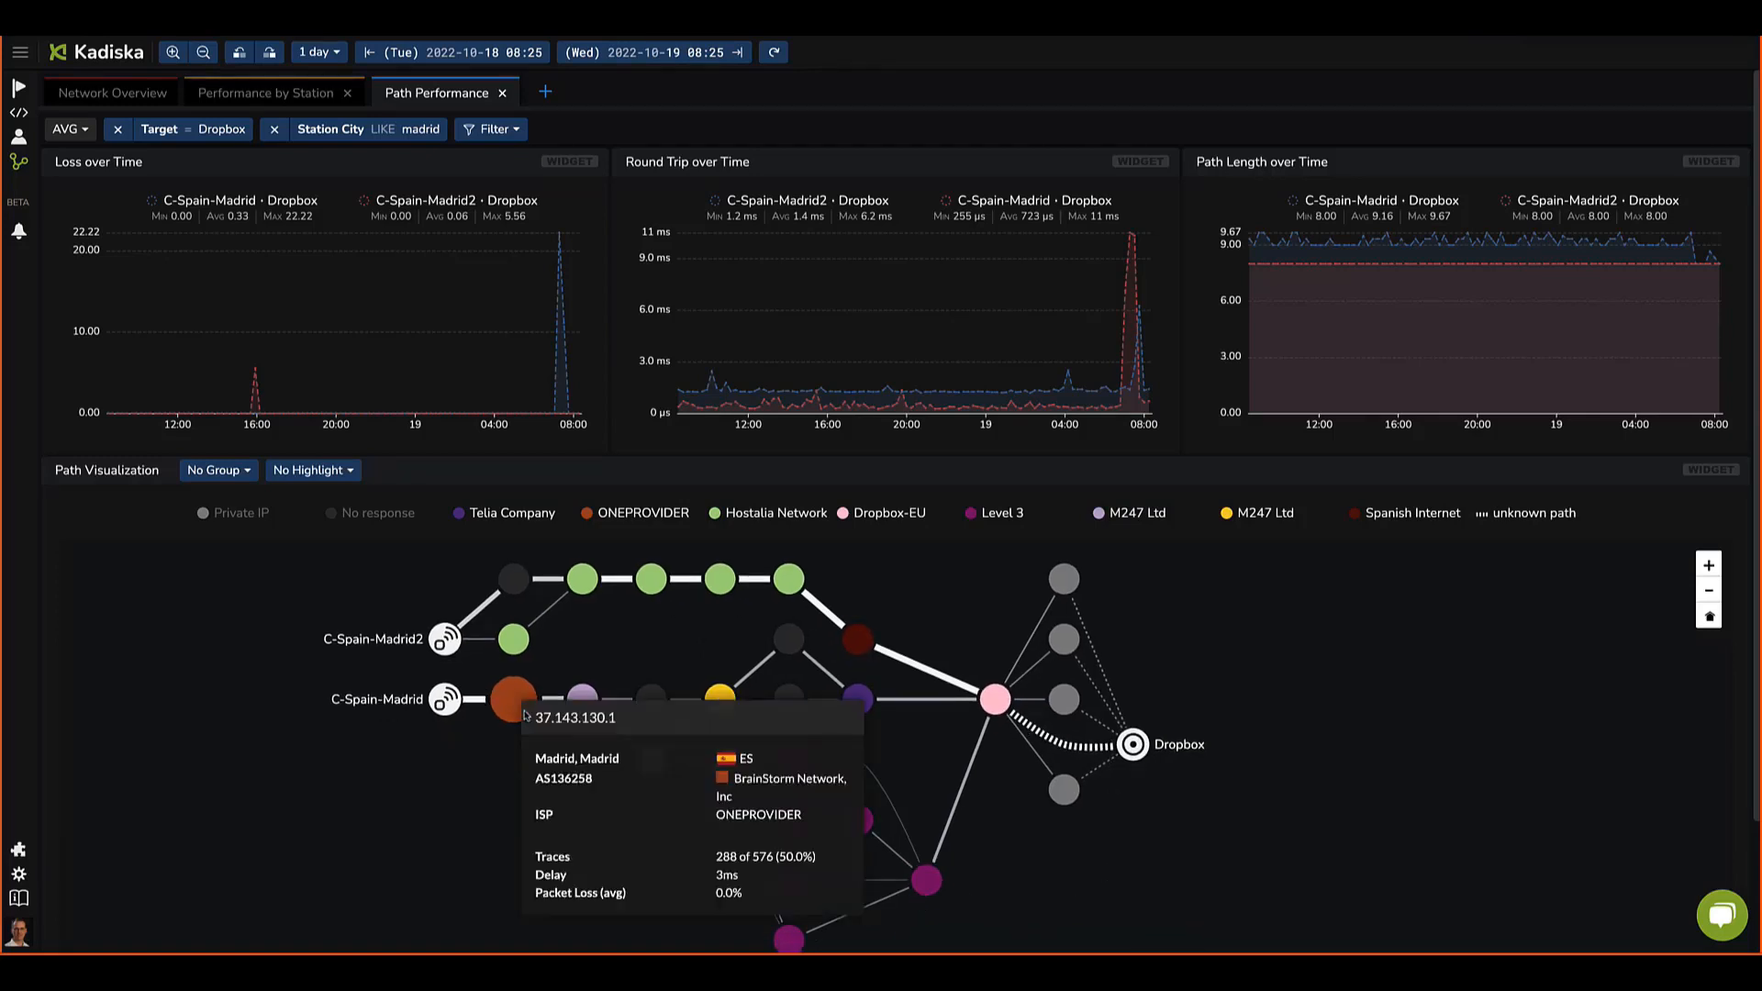
mouse_move(586, 702)
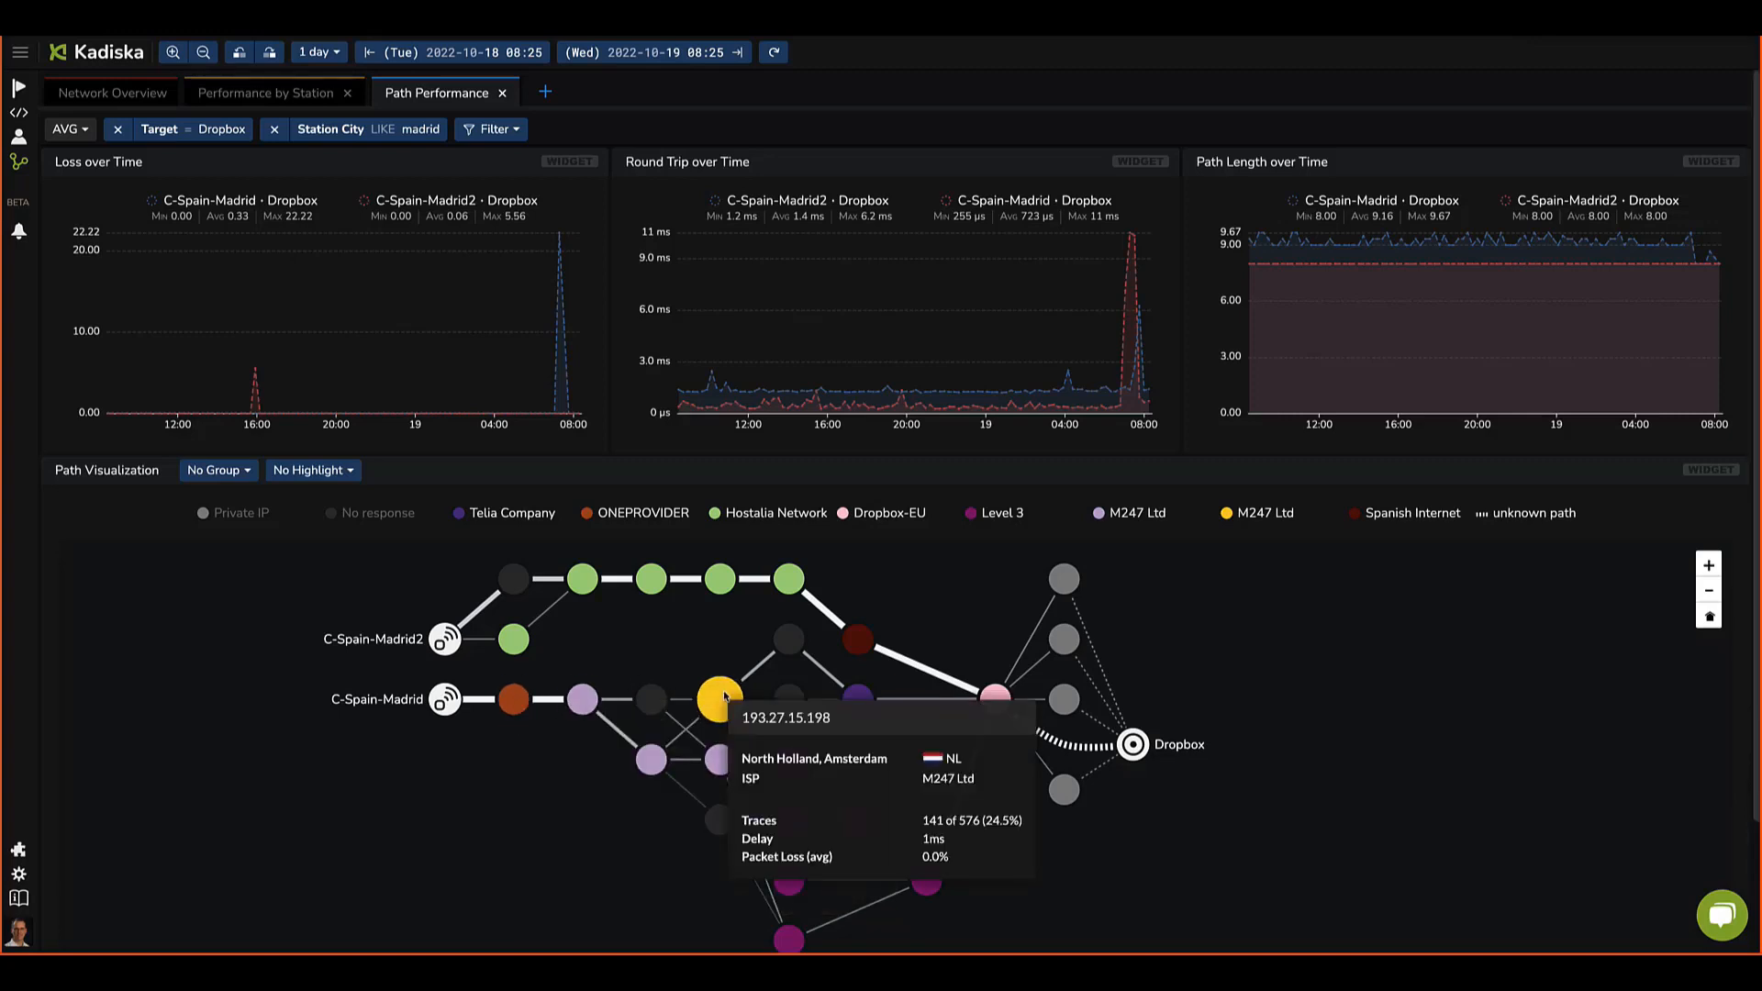
mouse_move(853, 835)
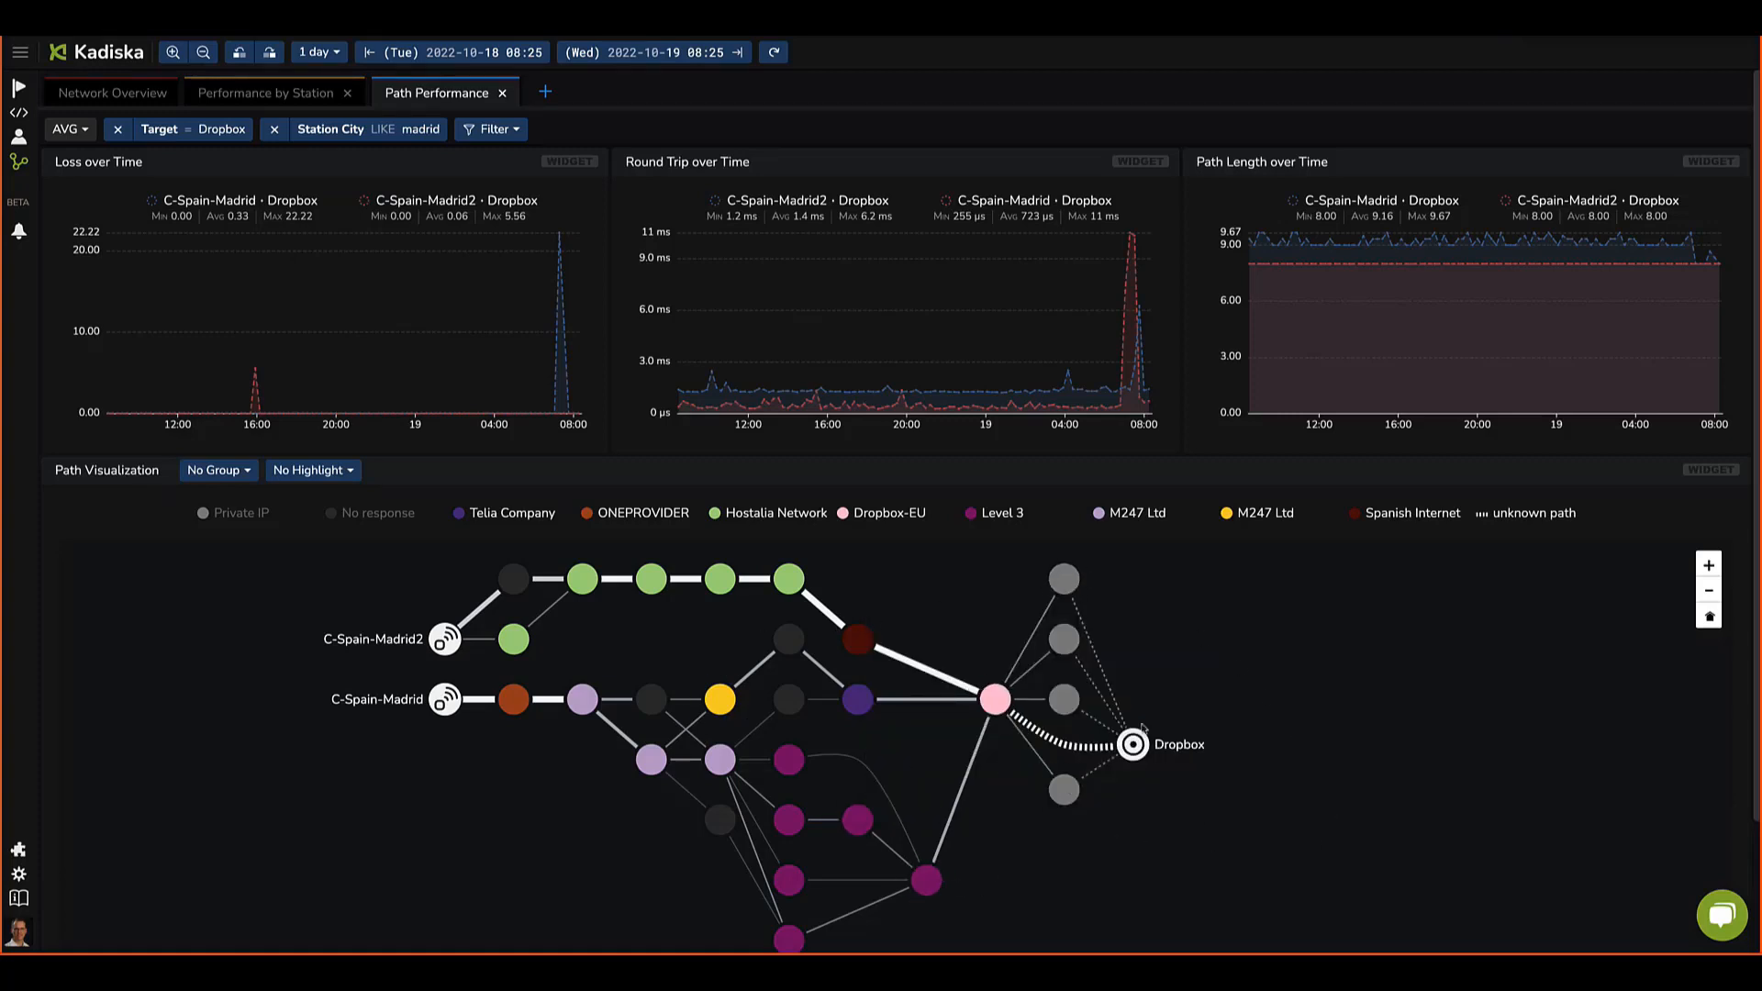
drag(1333, 740, 1331, 732)
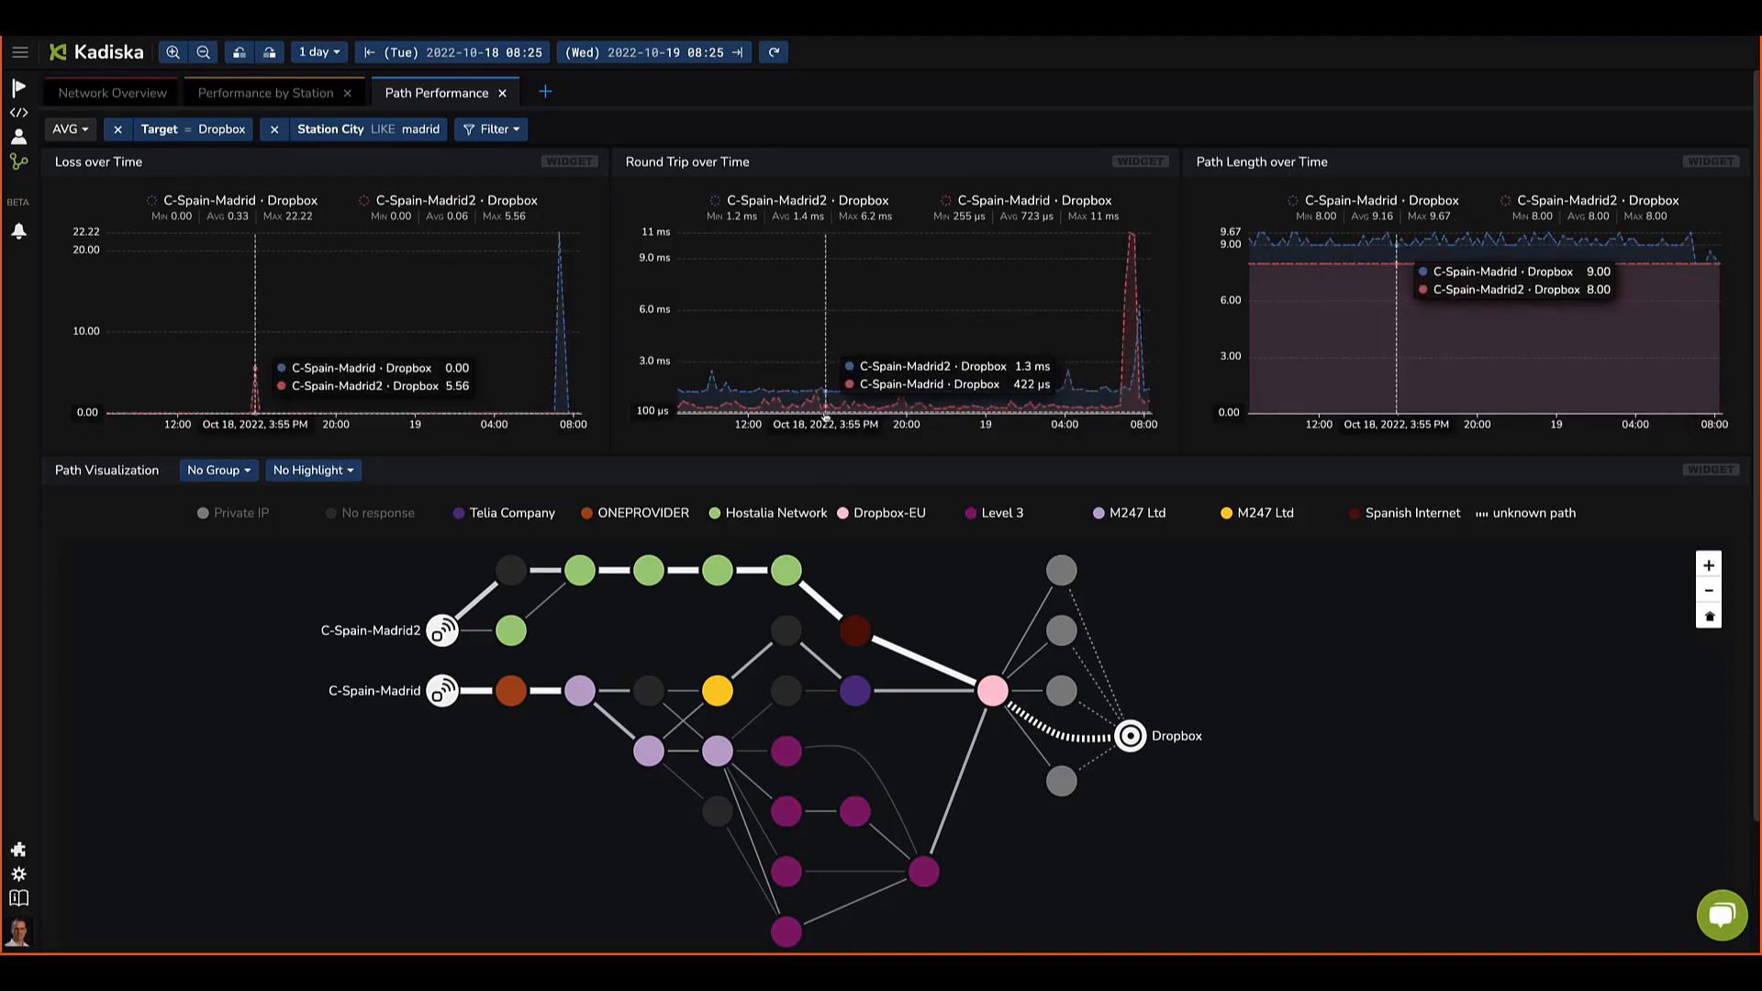
Step: Focus the charts and path view on the 06:47 to 07:58 window of 19 Oct by selecting time ranges on the charts
drag(943, 404, 1004, 404)
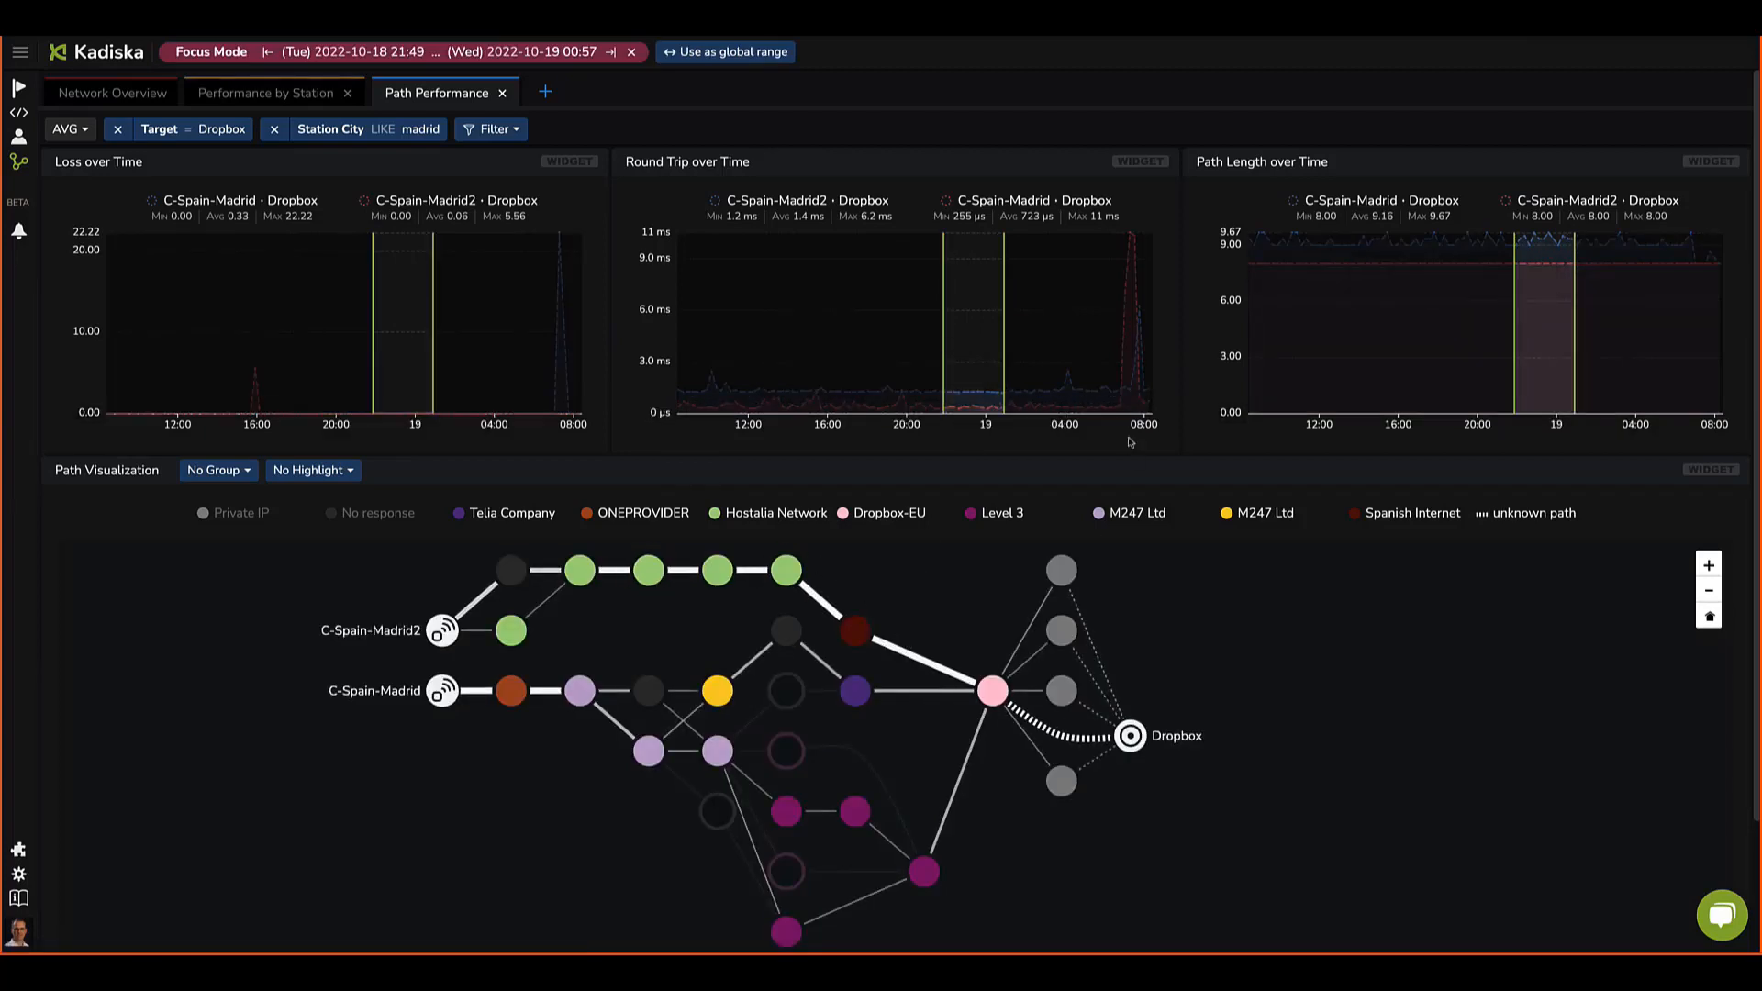
drag(1118, 365, 1149, 365)
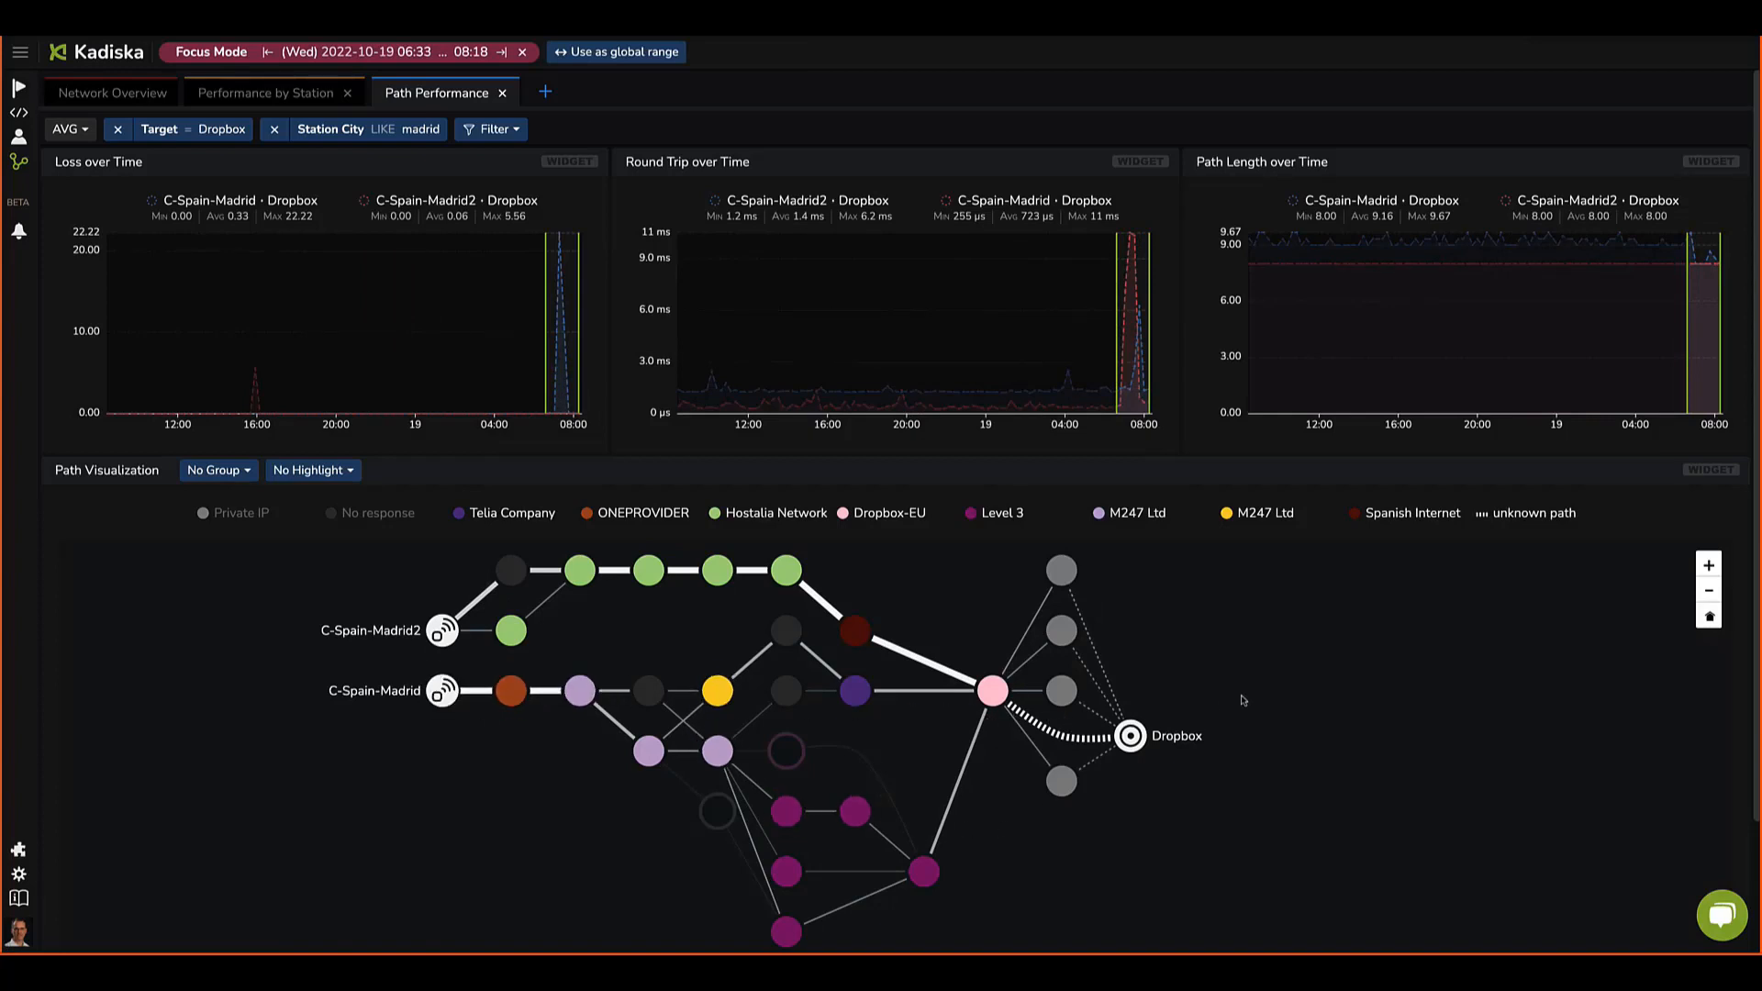
drag(849, 394, 981, 394)
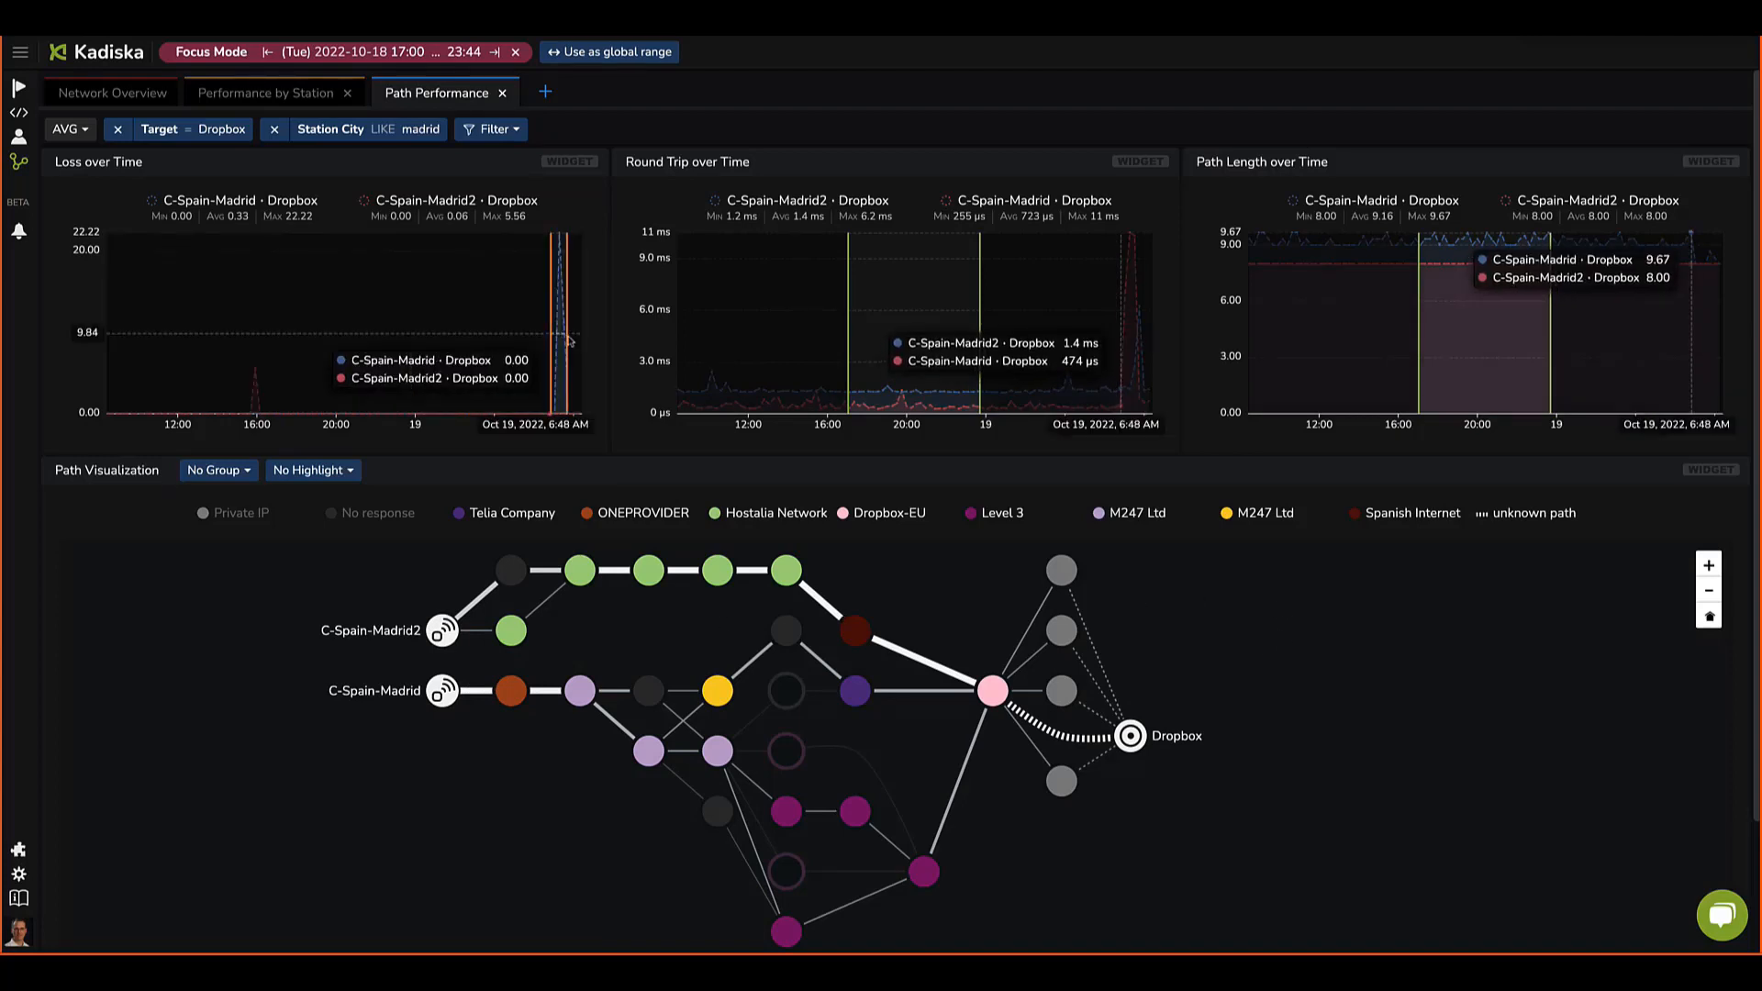
drag(568, 340, 572, 340)
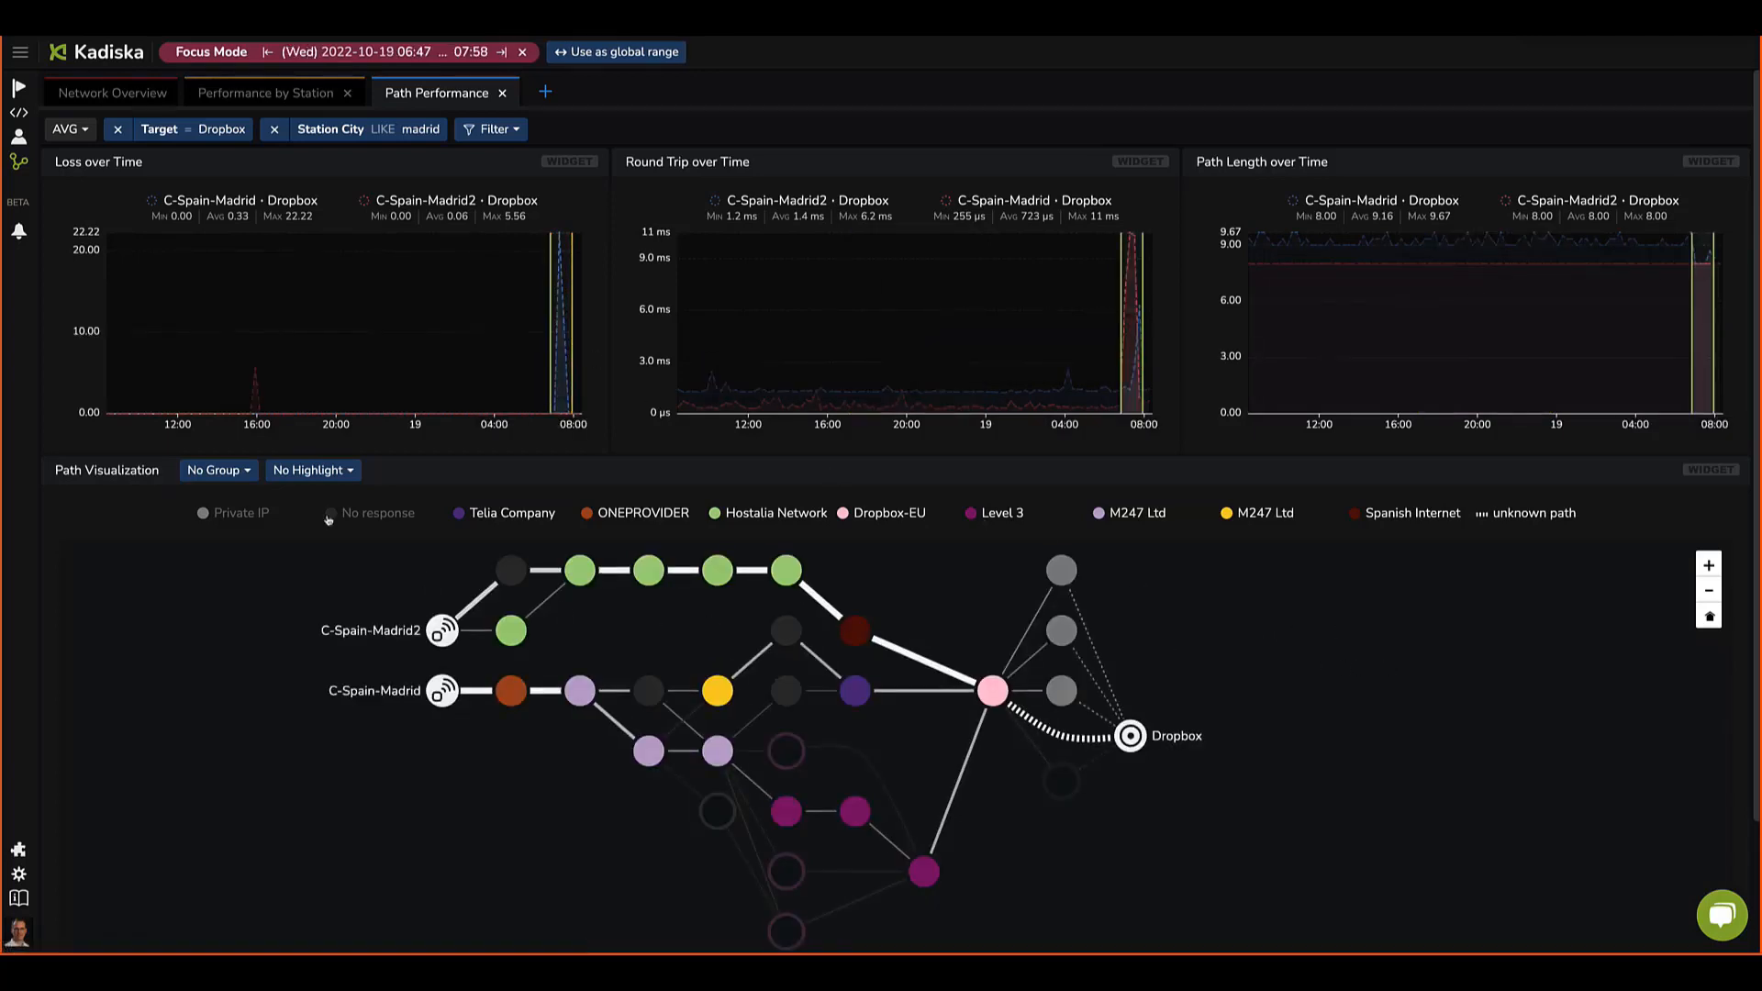
Step: Highlight the path visualization by Loss
click(286, 470)
click(293, 583)
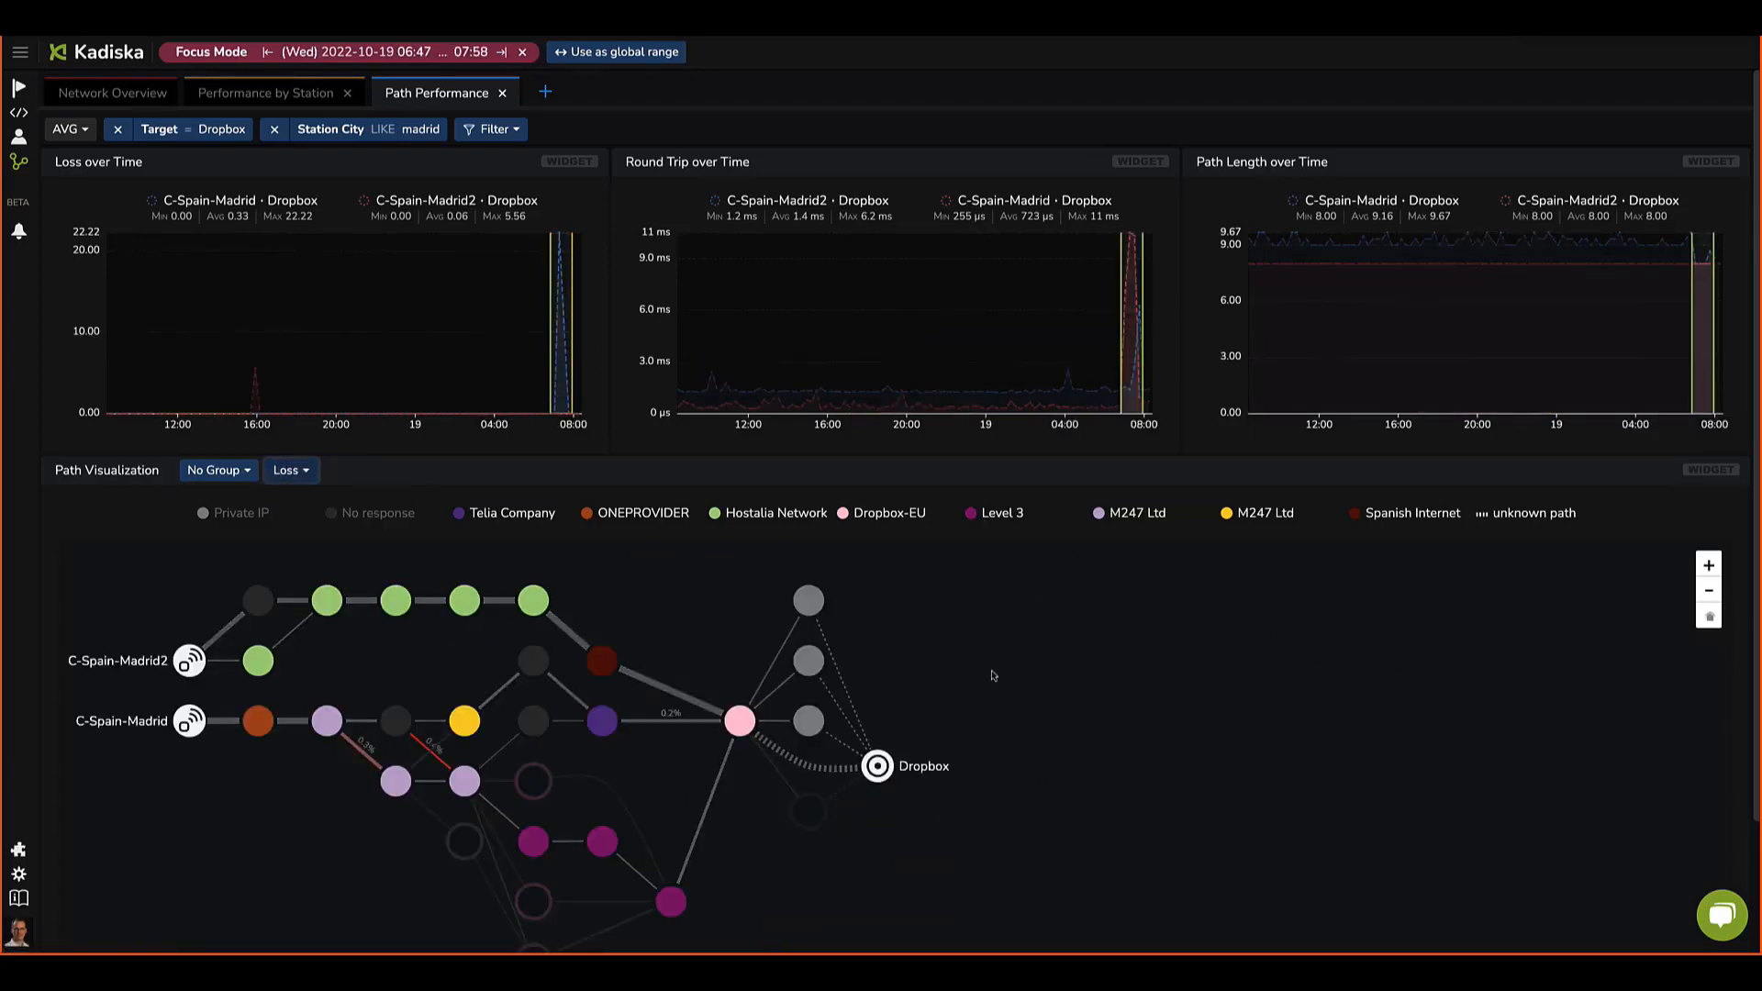
drag(1183, 703, 1364, 661)
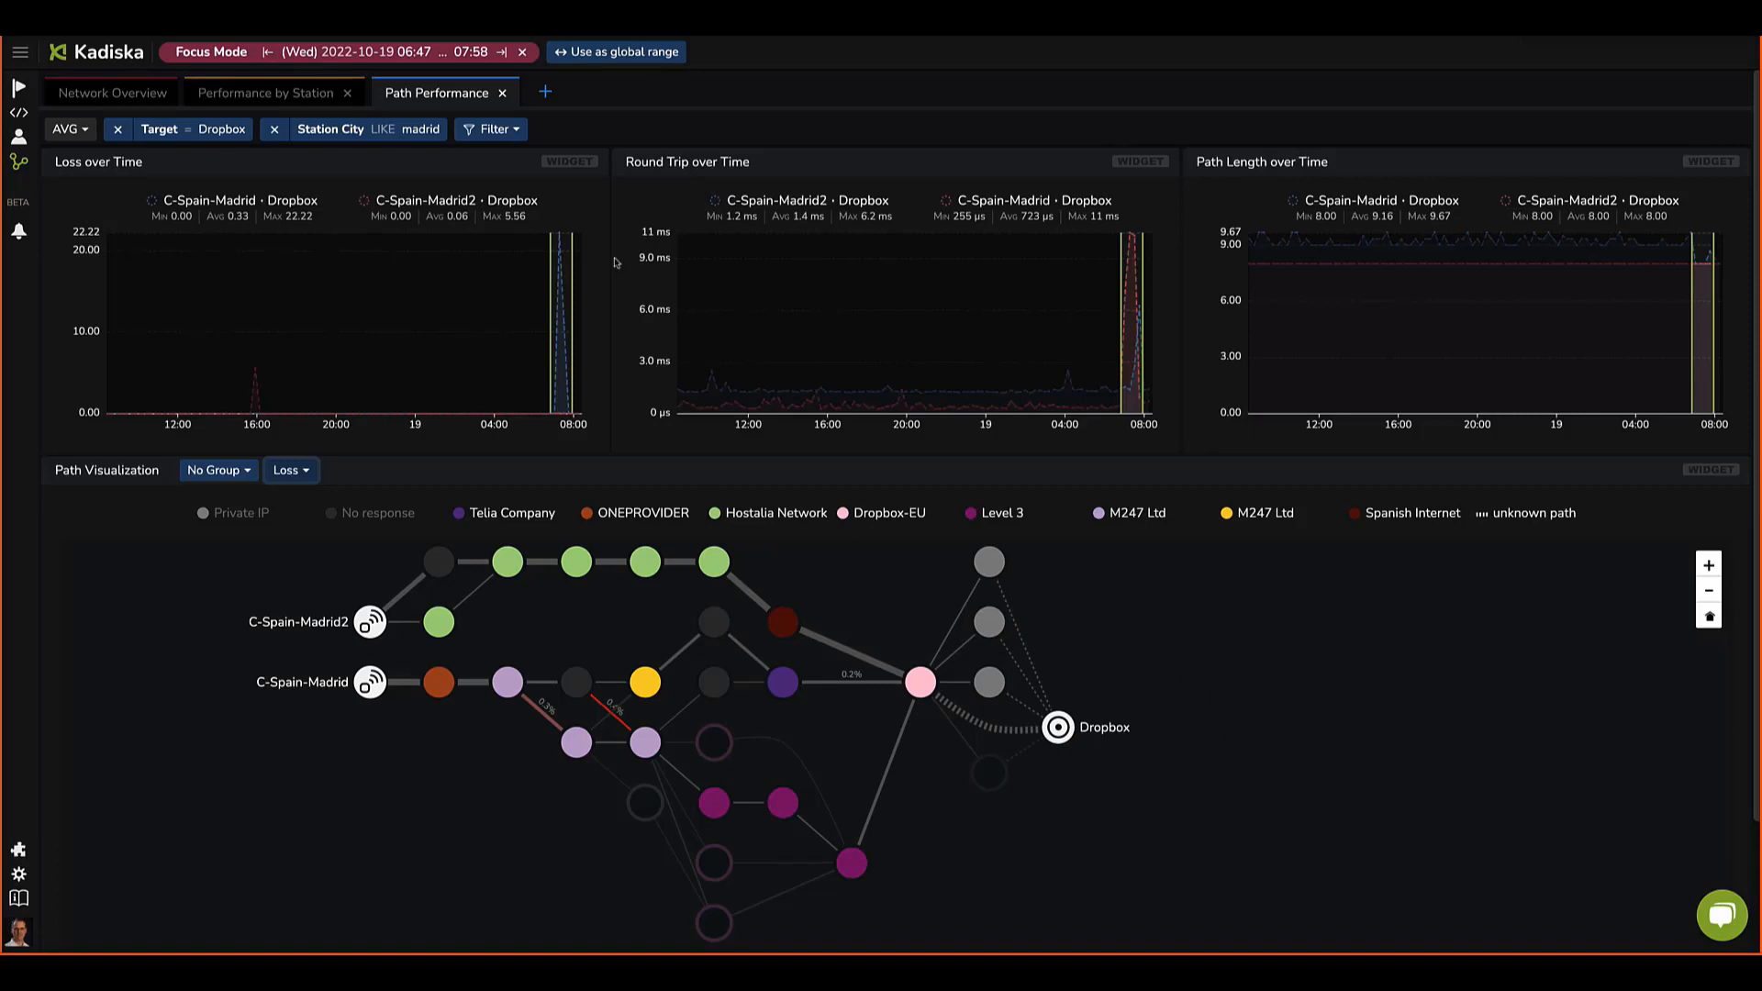
Step: Replace the target filter with Hubspot App (app.hubspot.com) and apply the filters
click(235, 128)
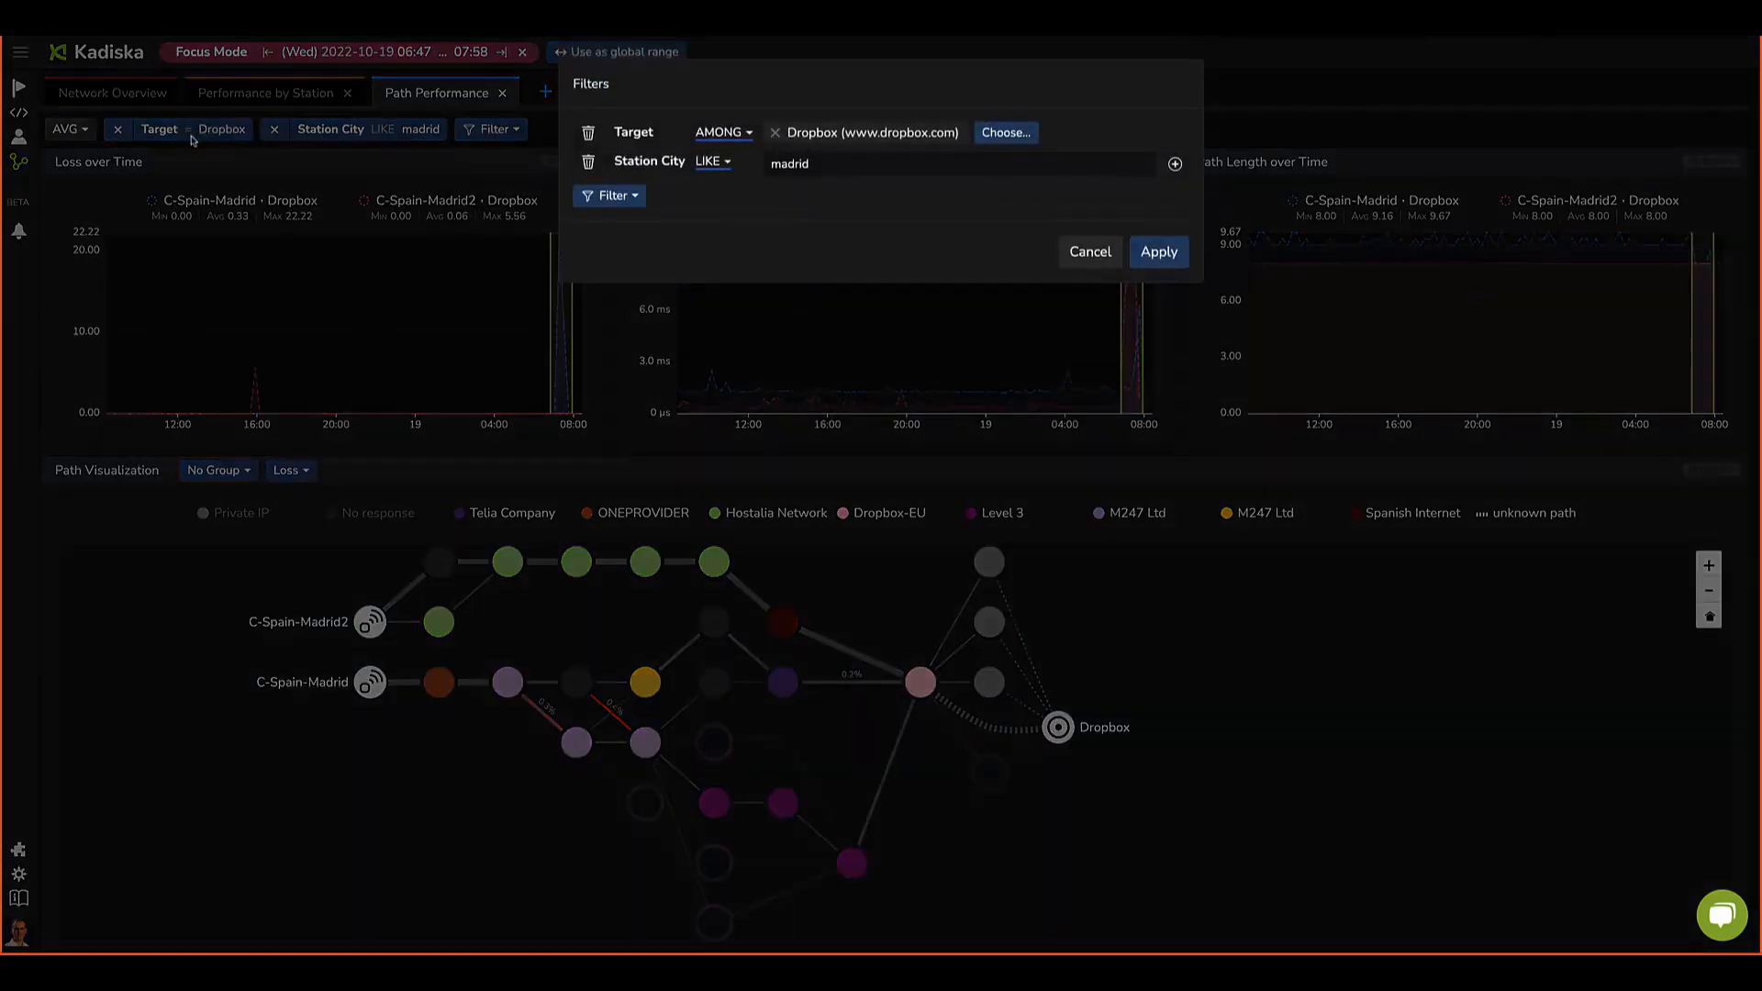
click(1006, 132)
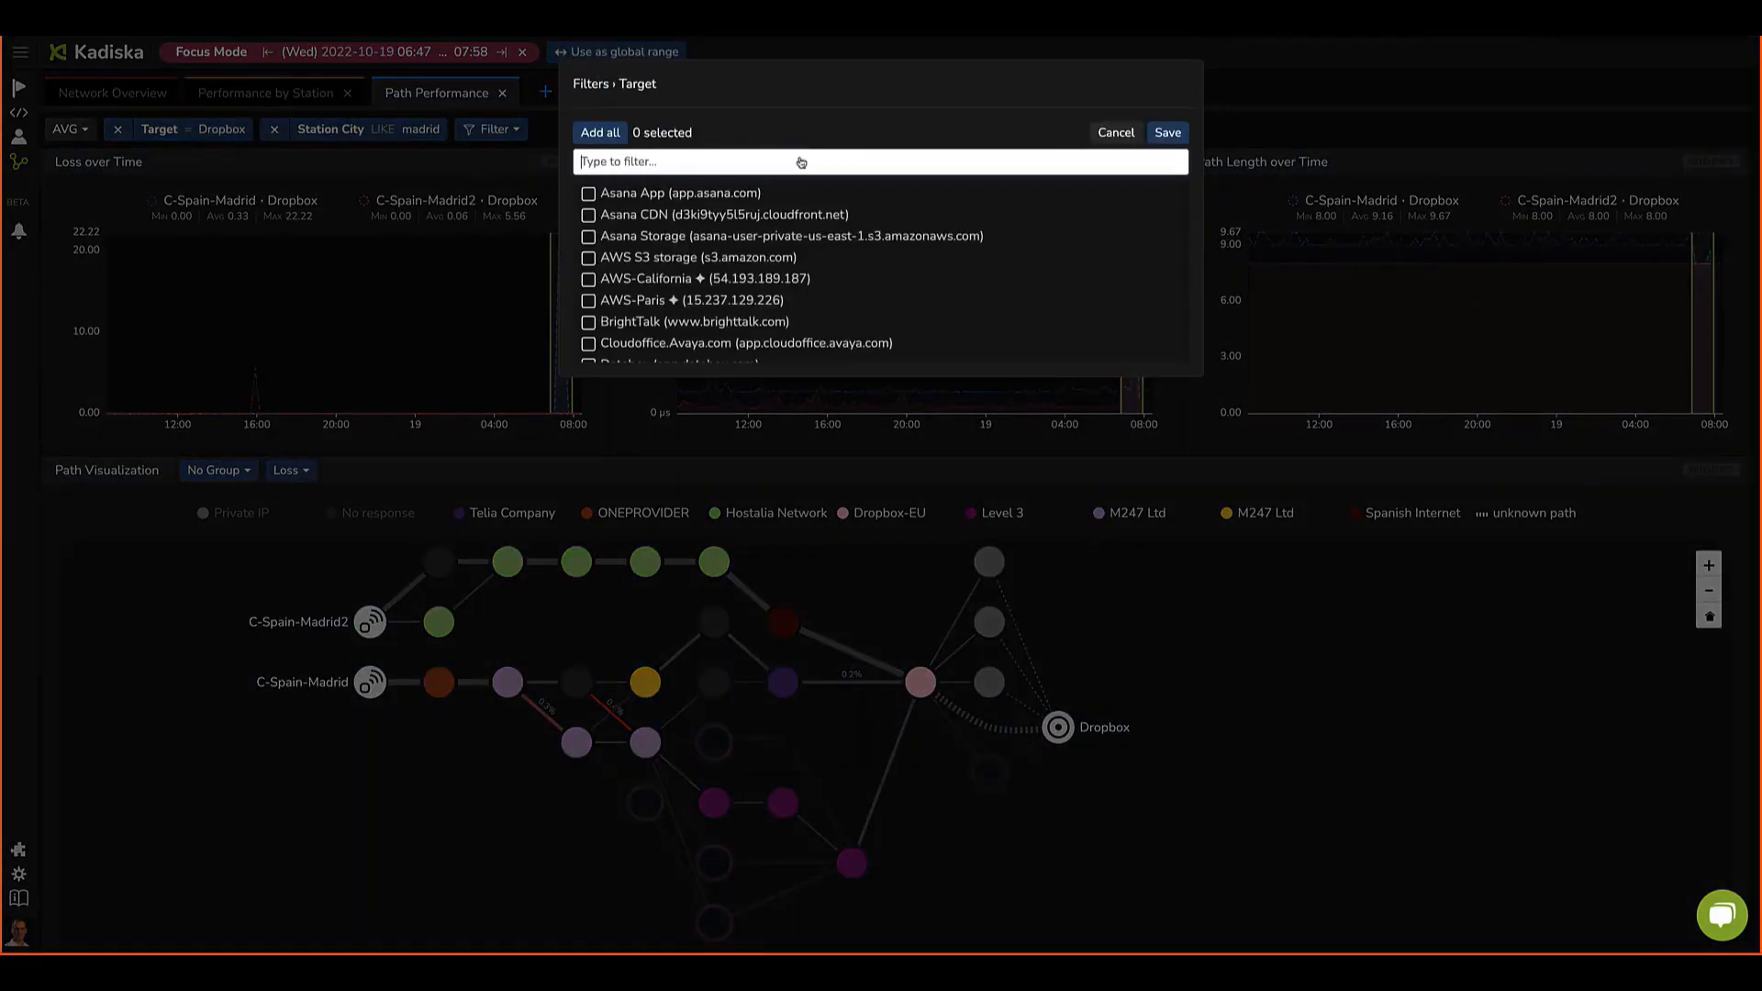
text(hubsp)
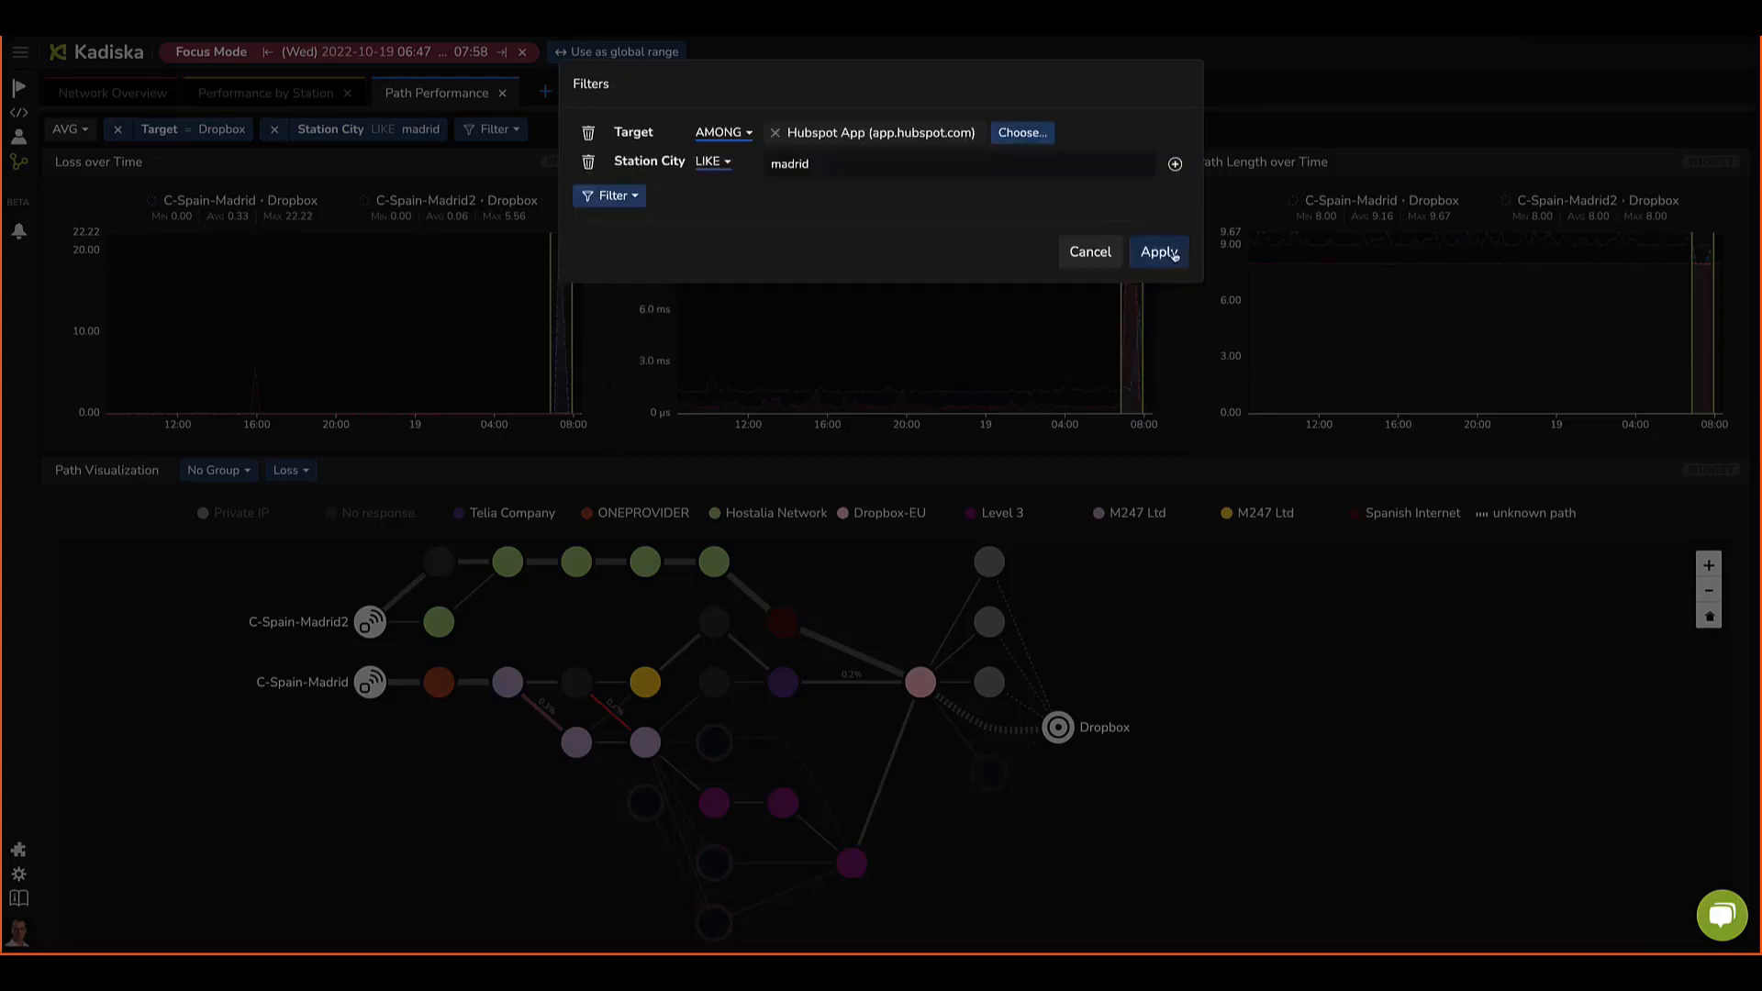
click(1168, 253)
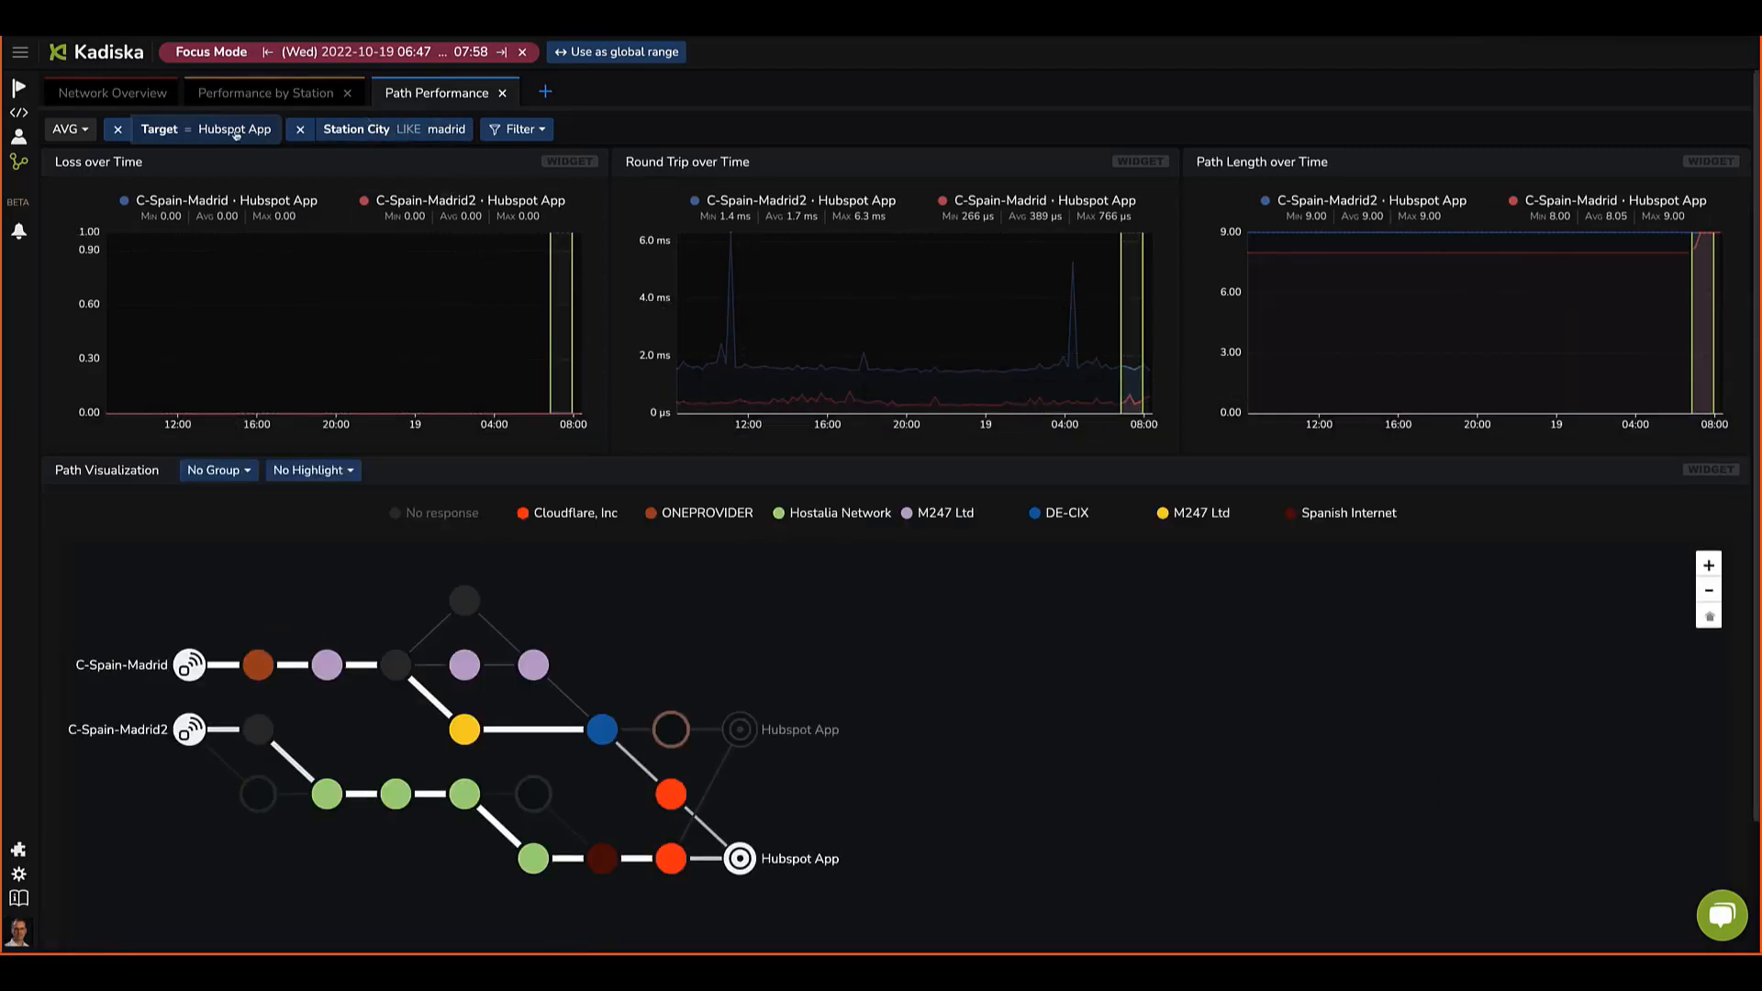
Step: Add Hubspot APIs and Hubspot CDN to the target filter alongside Hubspot App and apply
click(236, 135)
click(1017, 134)
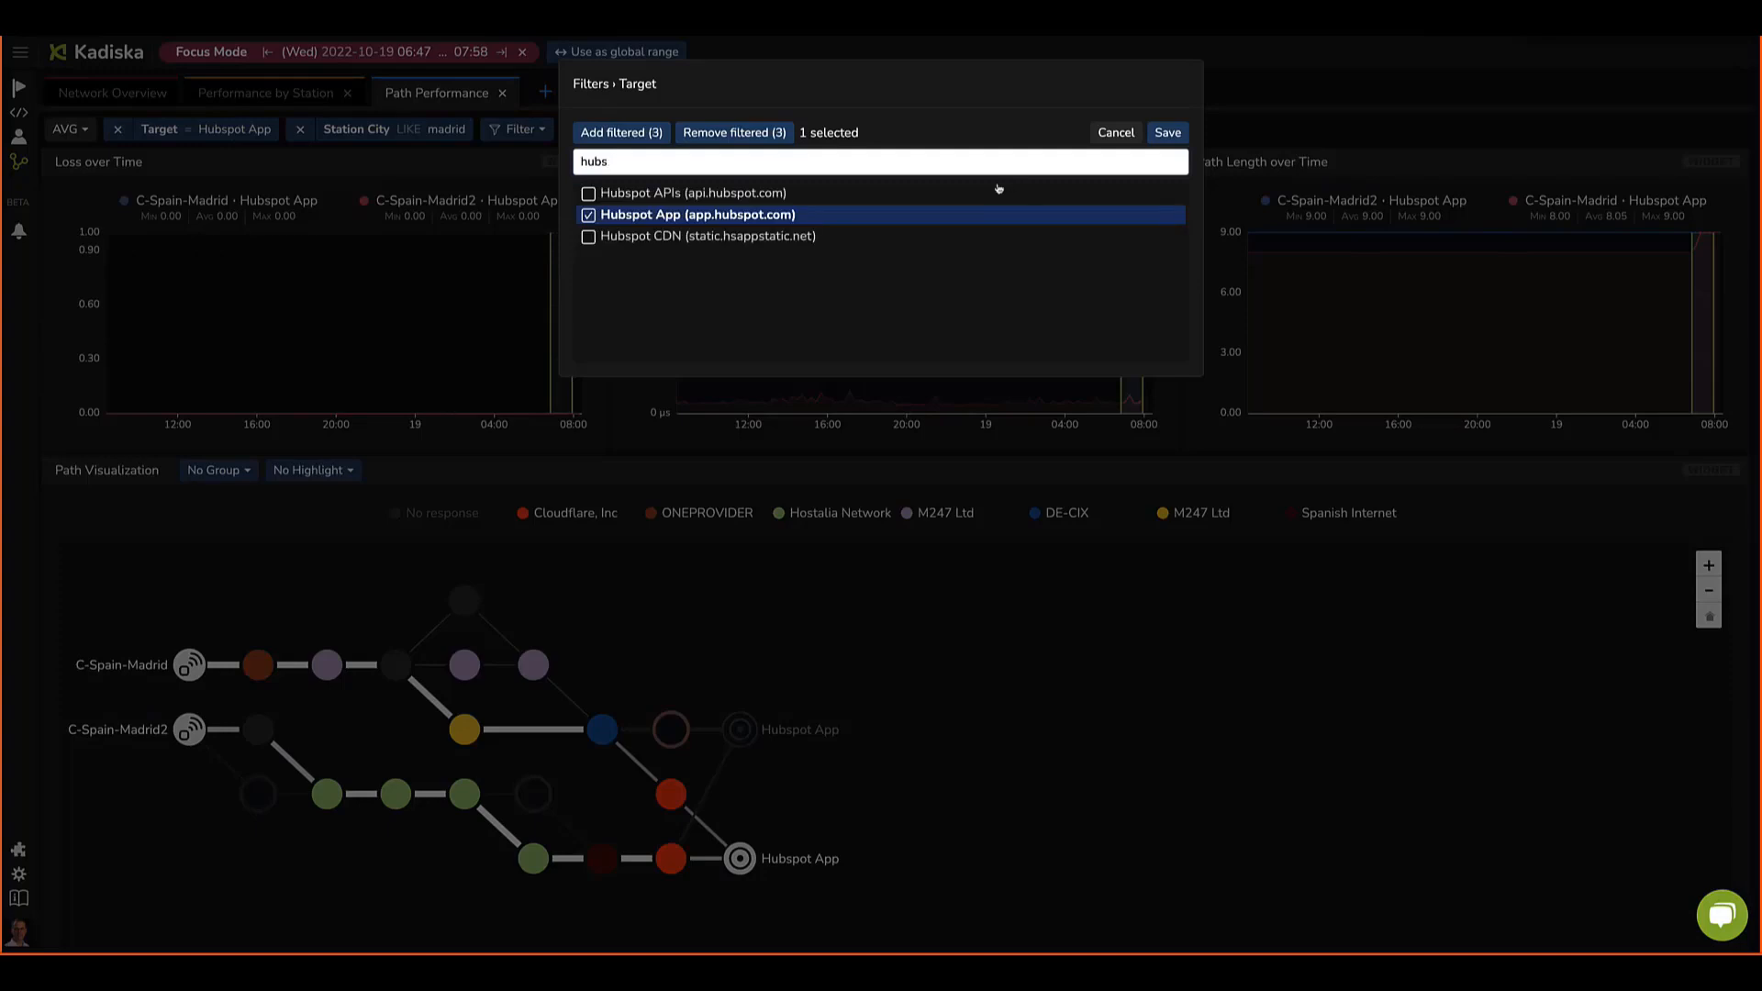
click(588, 193)
click(589, 237)
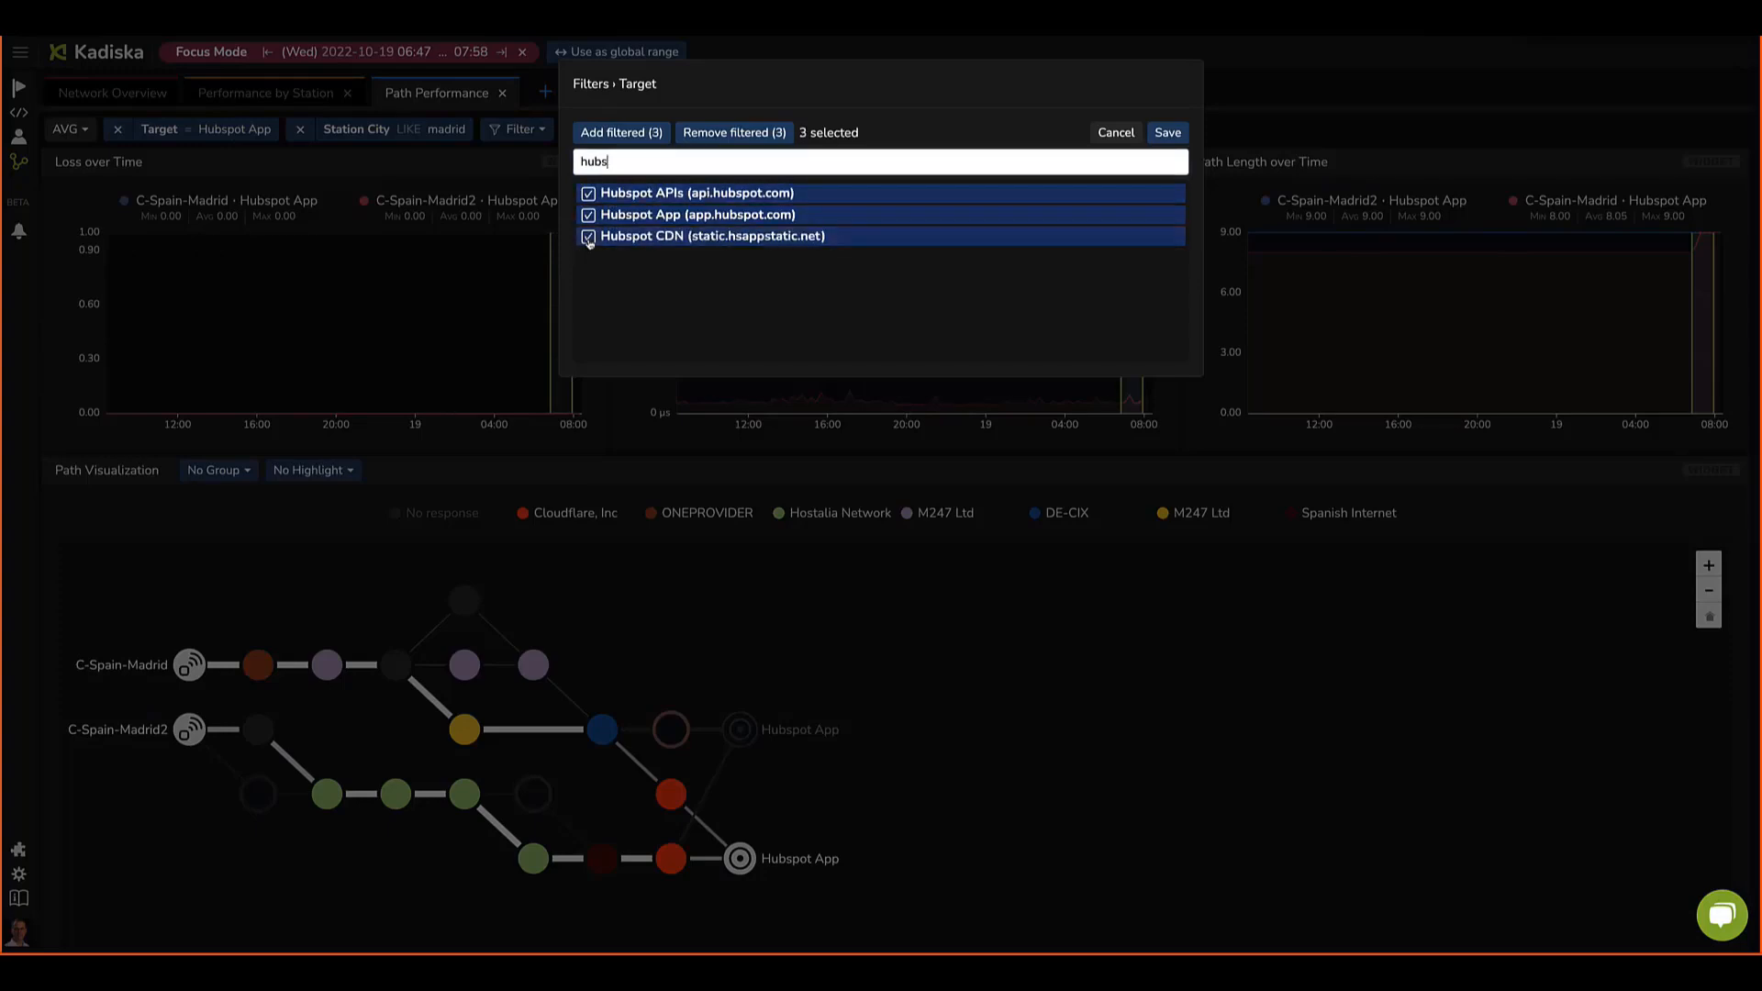
click(1168, 132)
click(1159, 303)
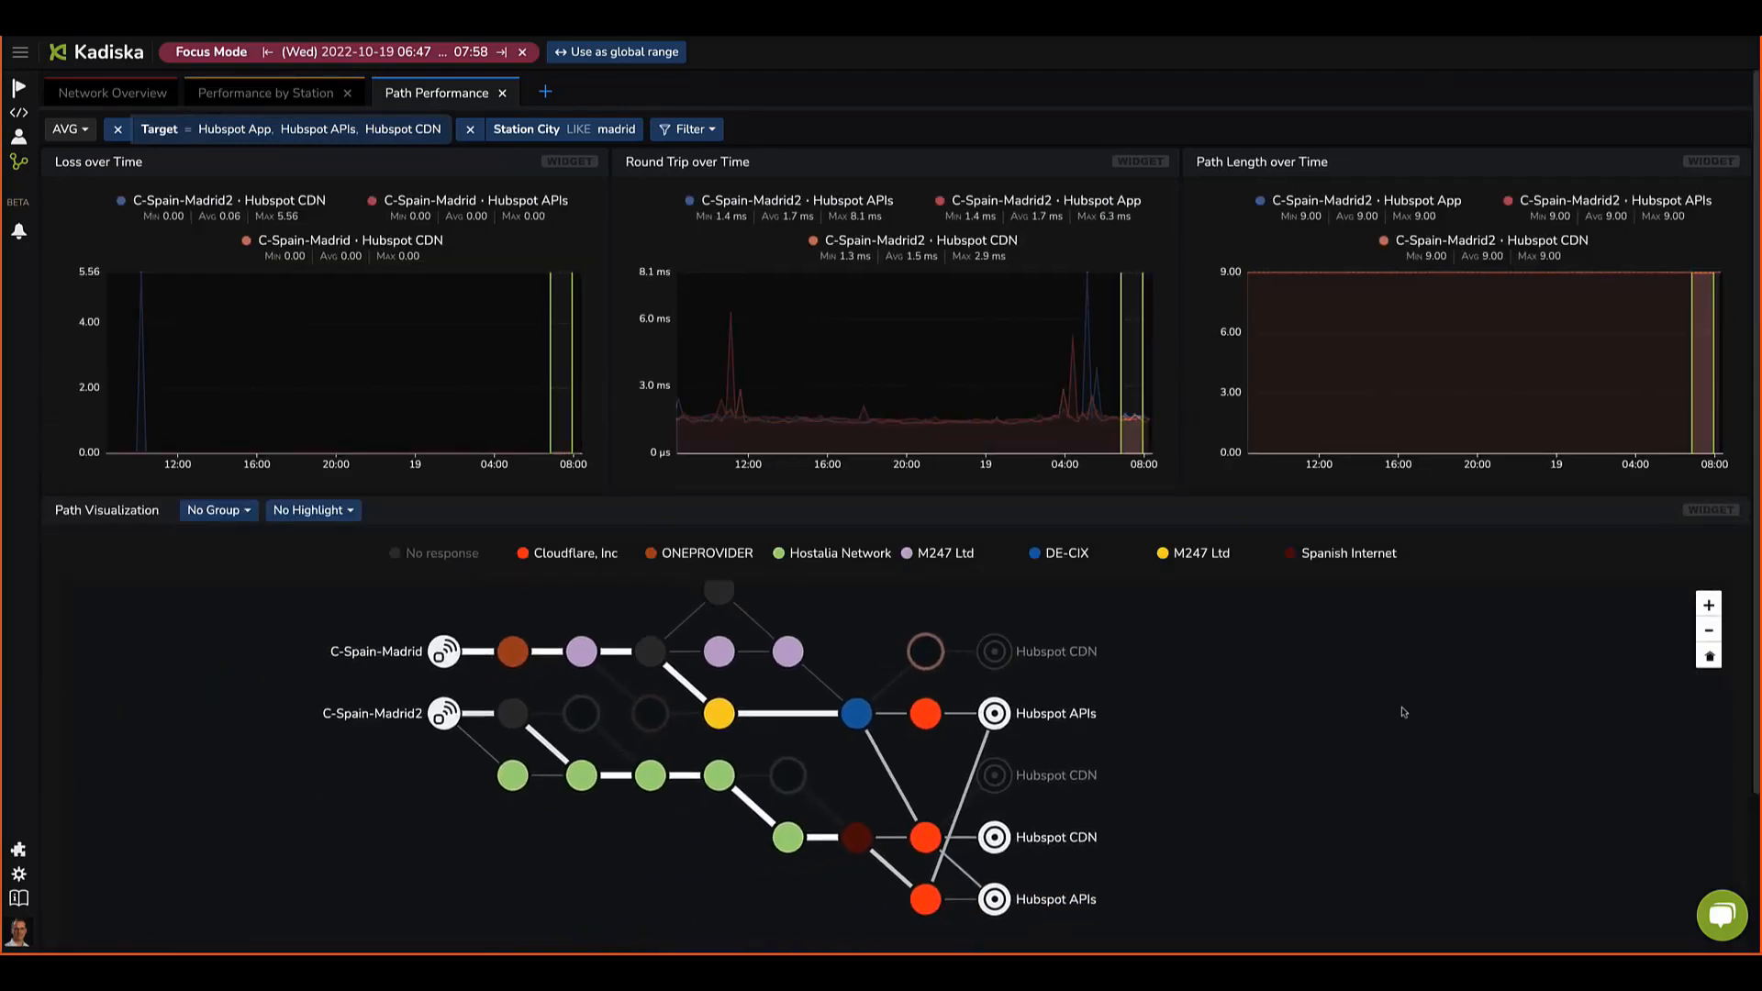
Step: Inspect the path visualization from the Madrid stations to the Hubspot targets
scroll(1468, 715, down, 2)
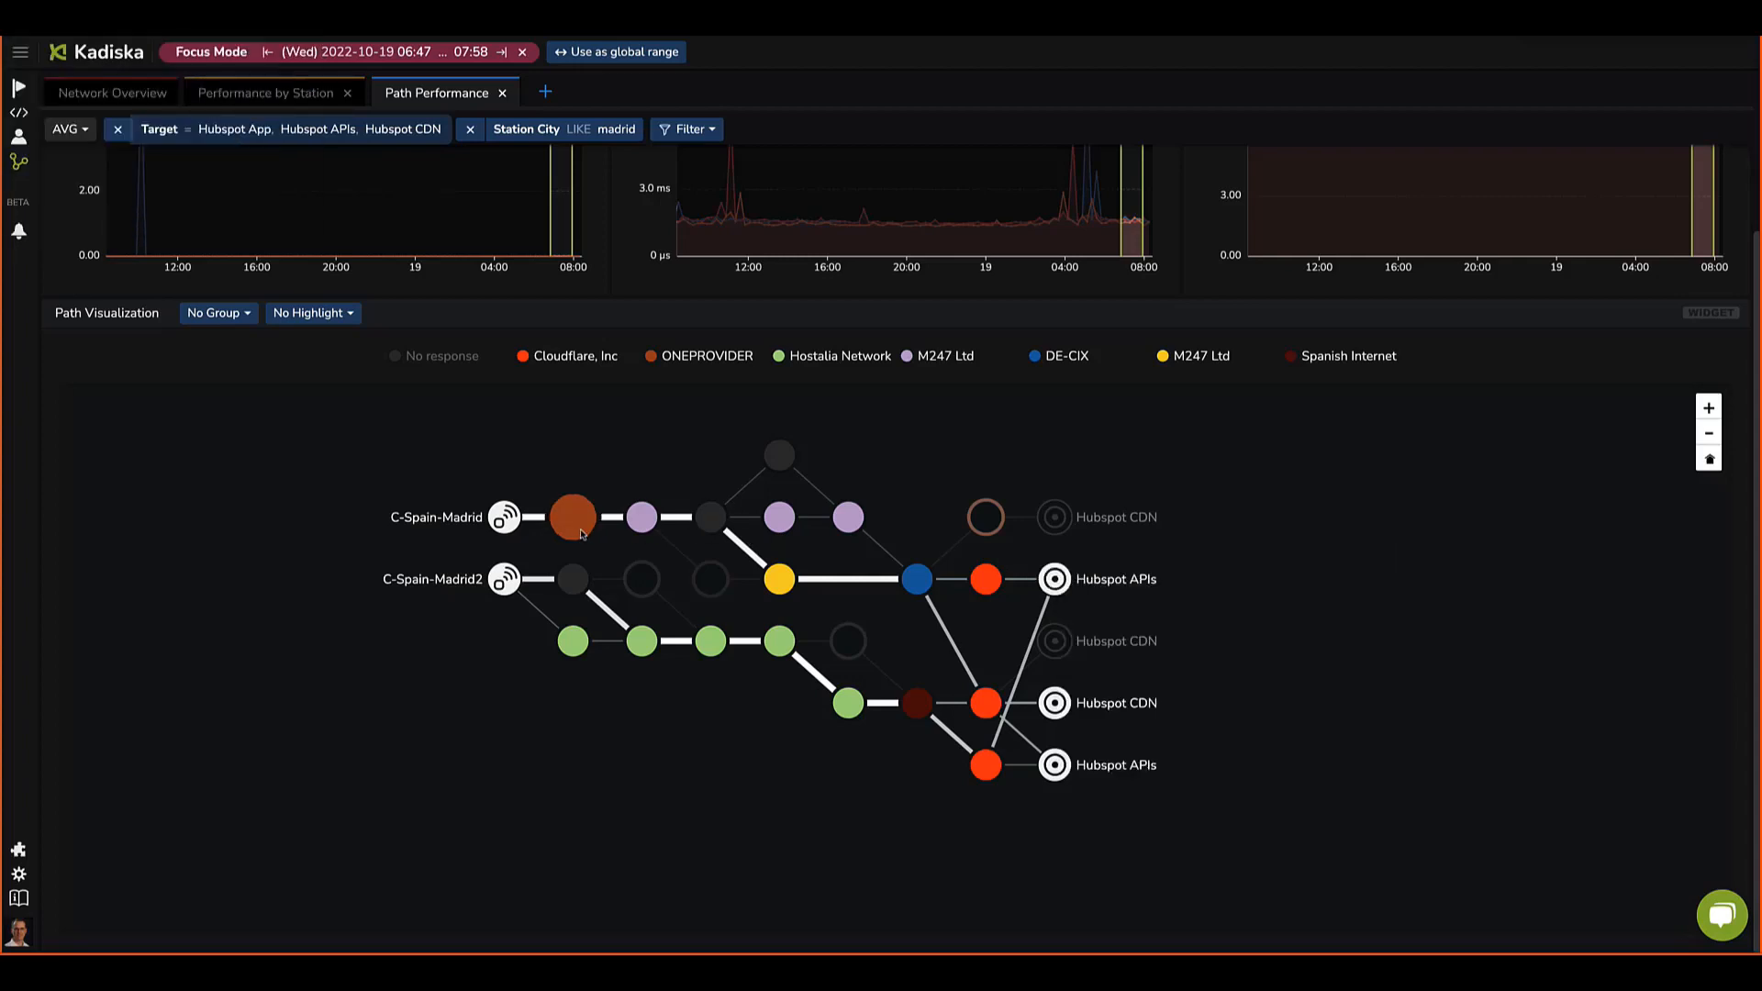
mouse_move(1062, 575)
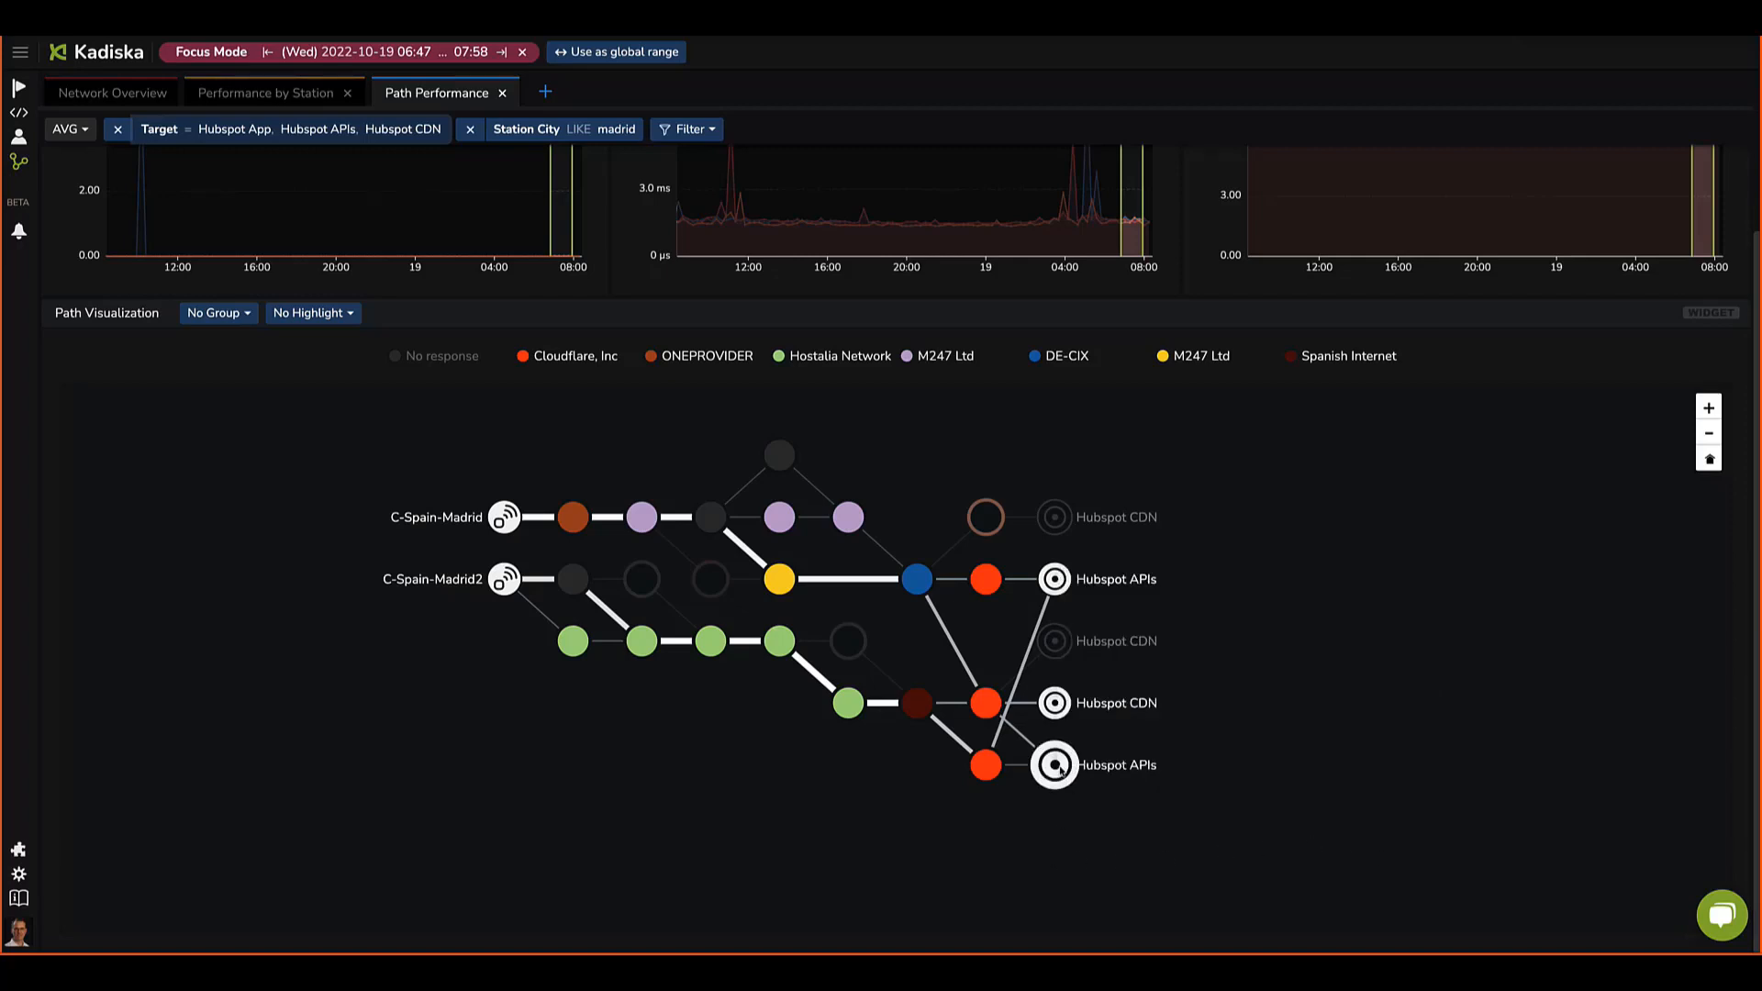
mouse_move(1060, 770)
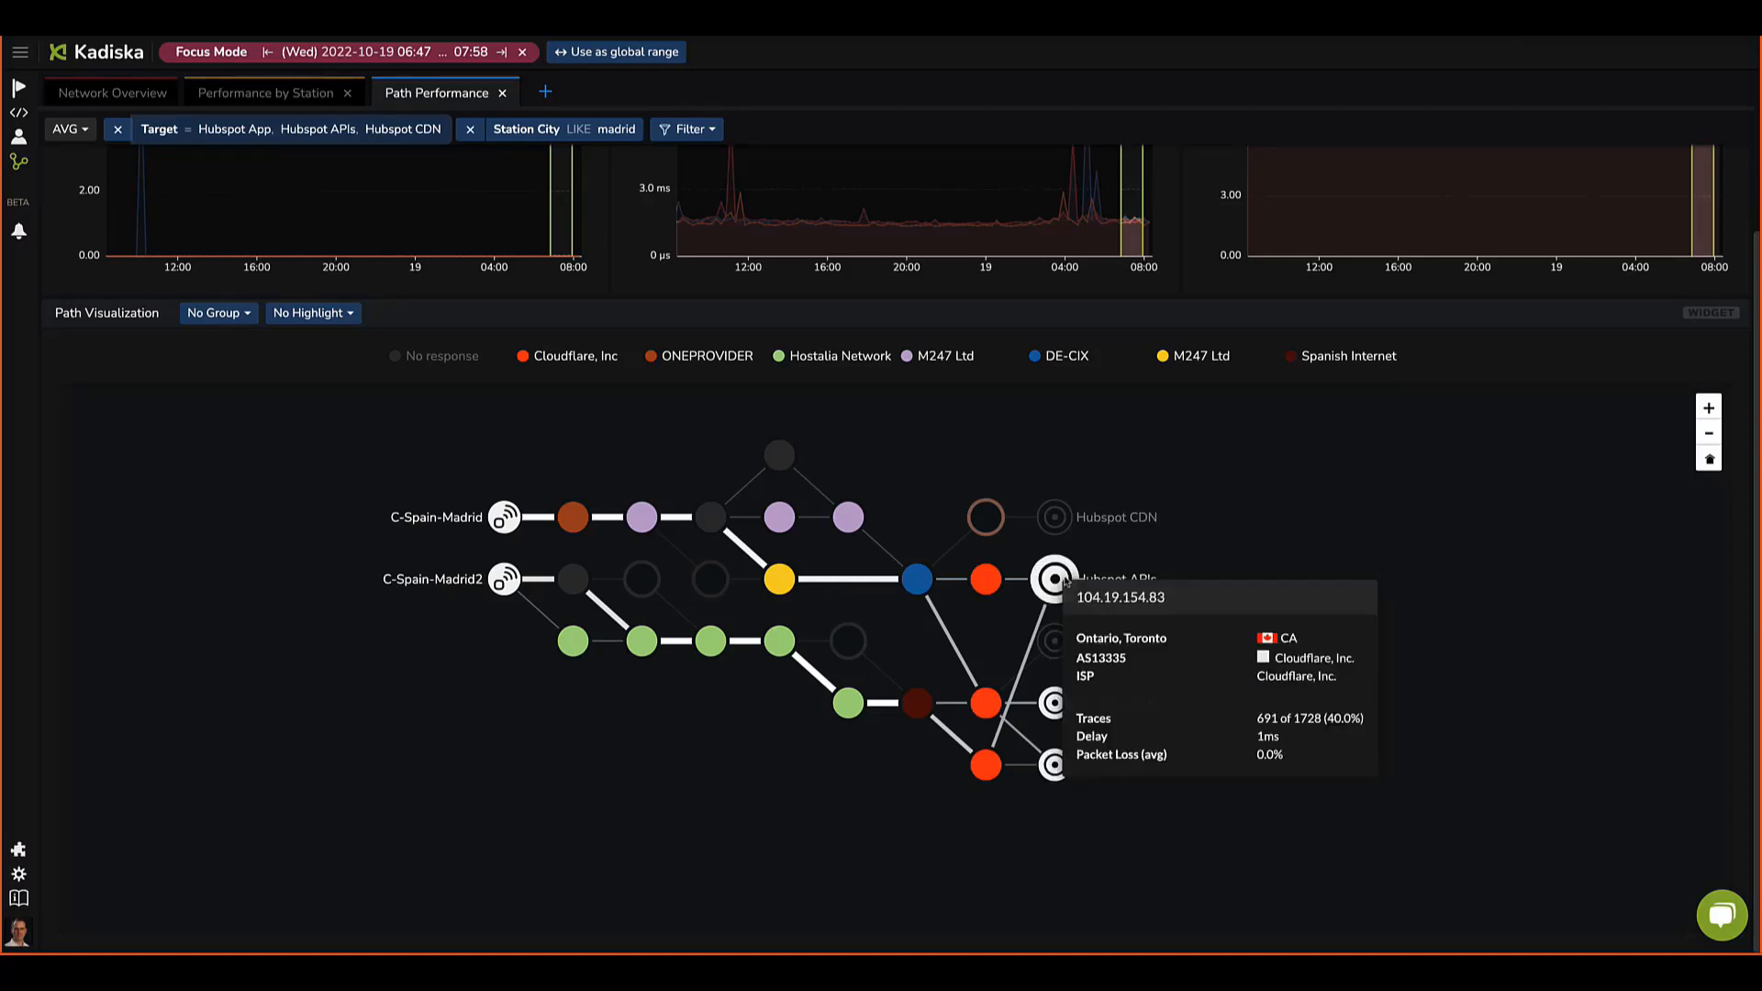
mouse_move(496, 585)
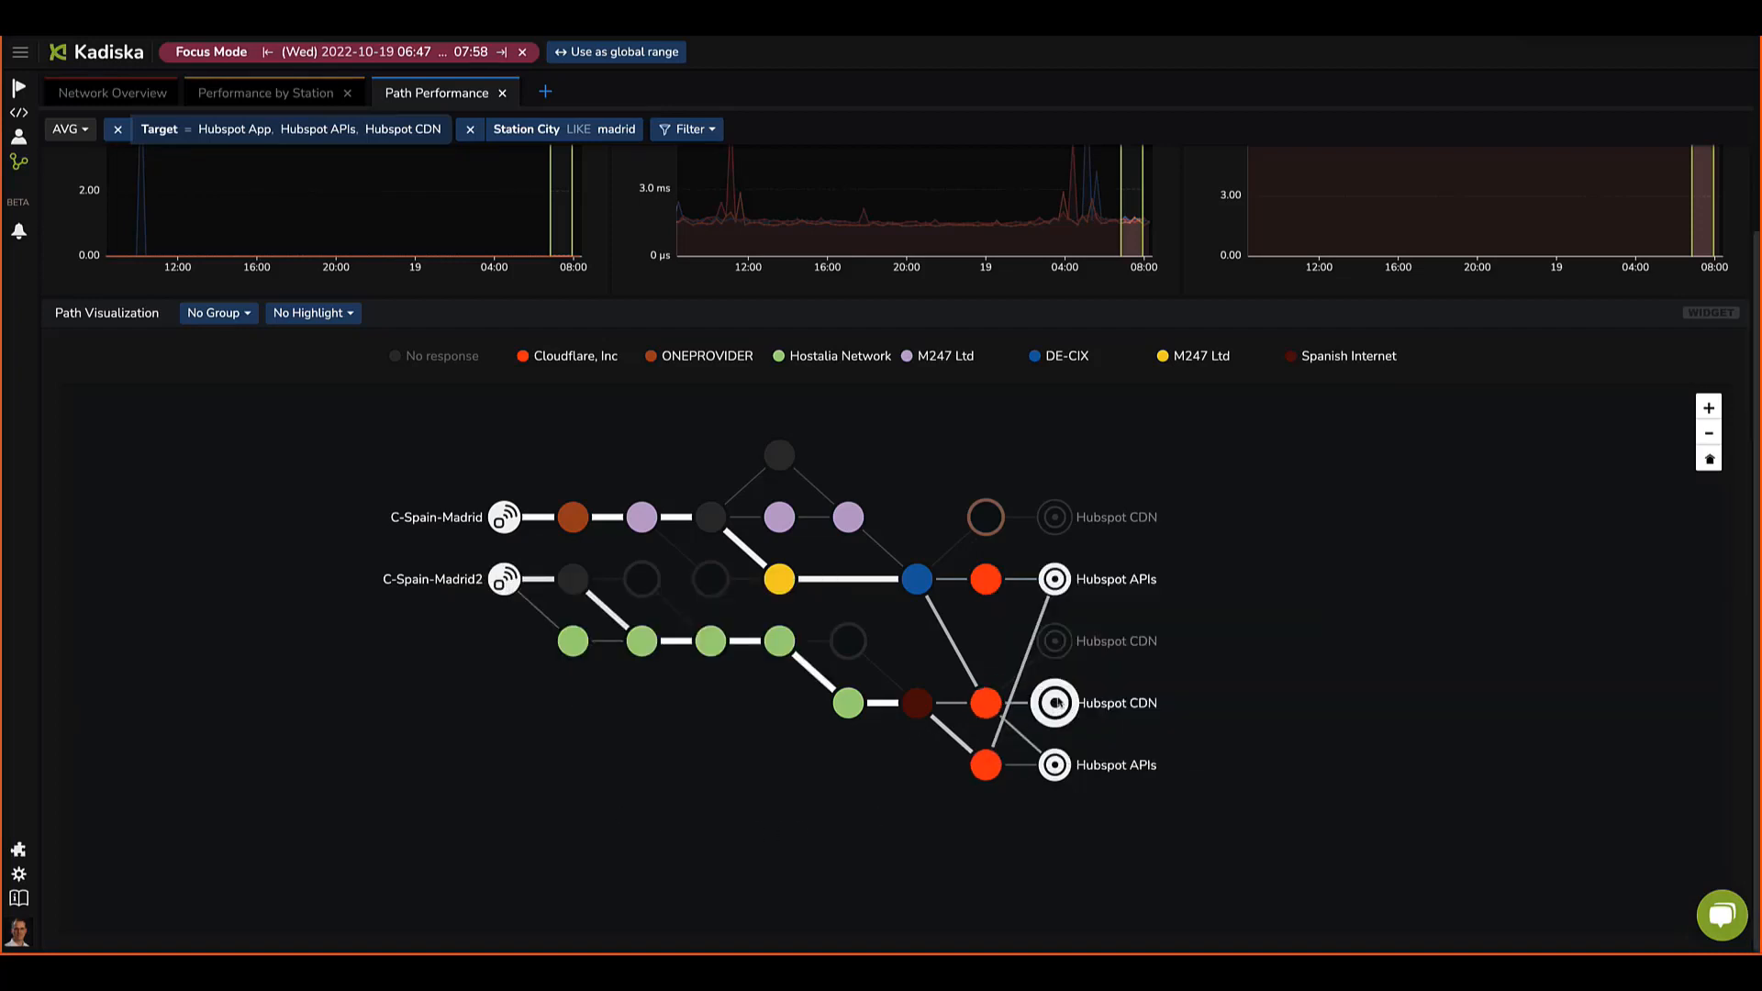
mouse_move(1058, 704)
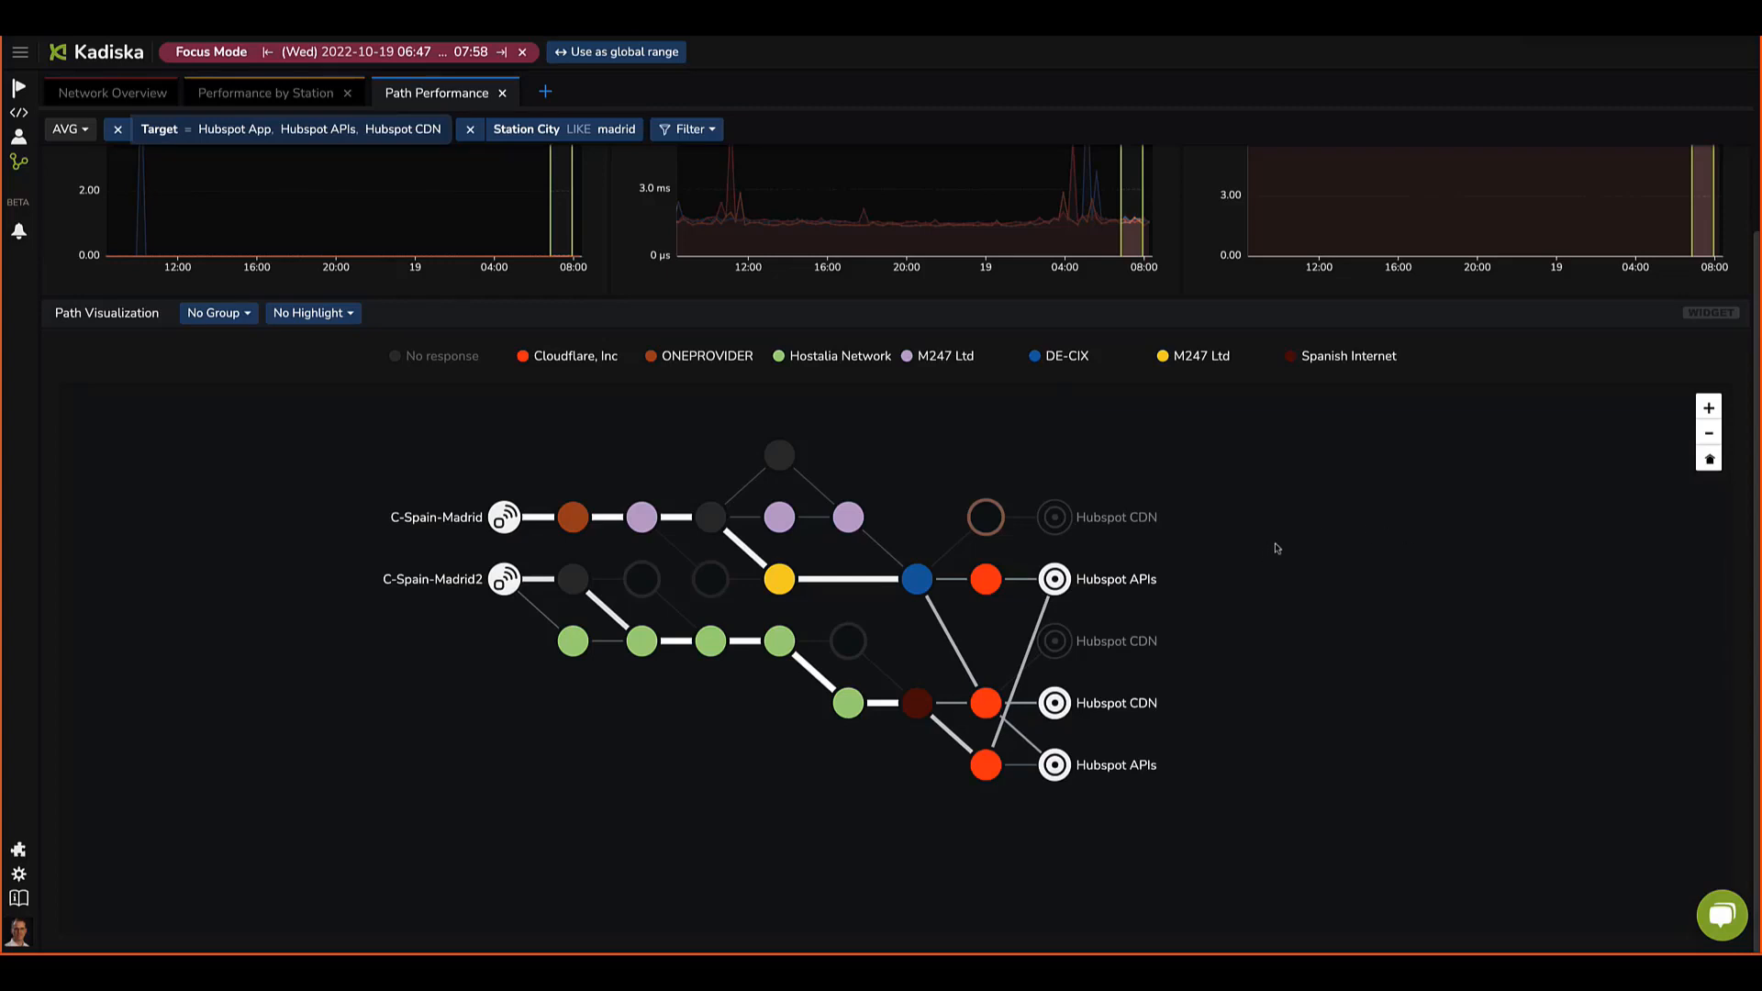
scroll(1301, 538, up, 1)
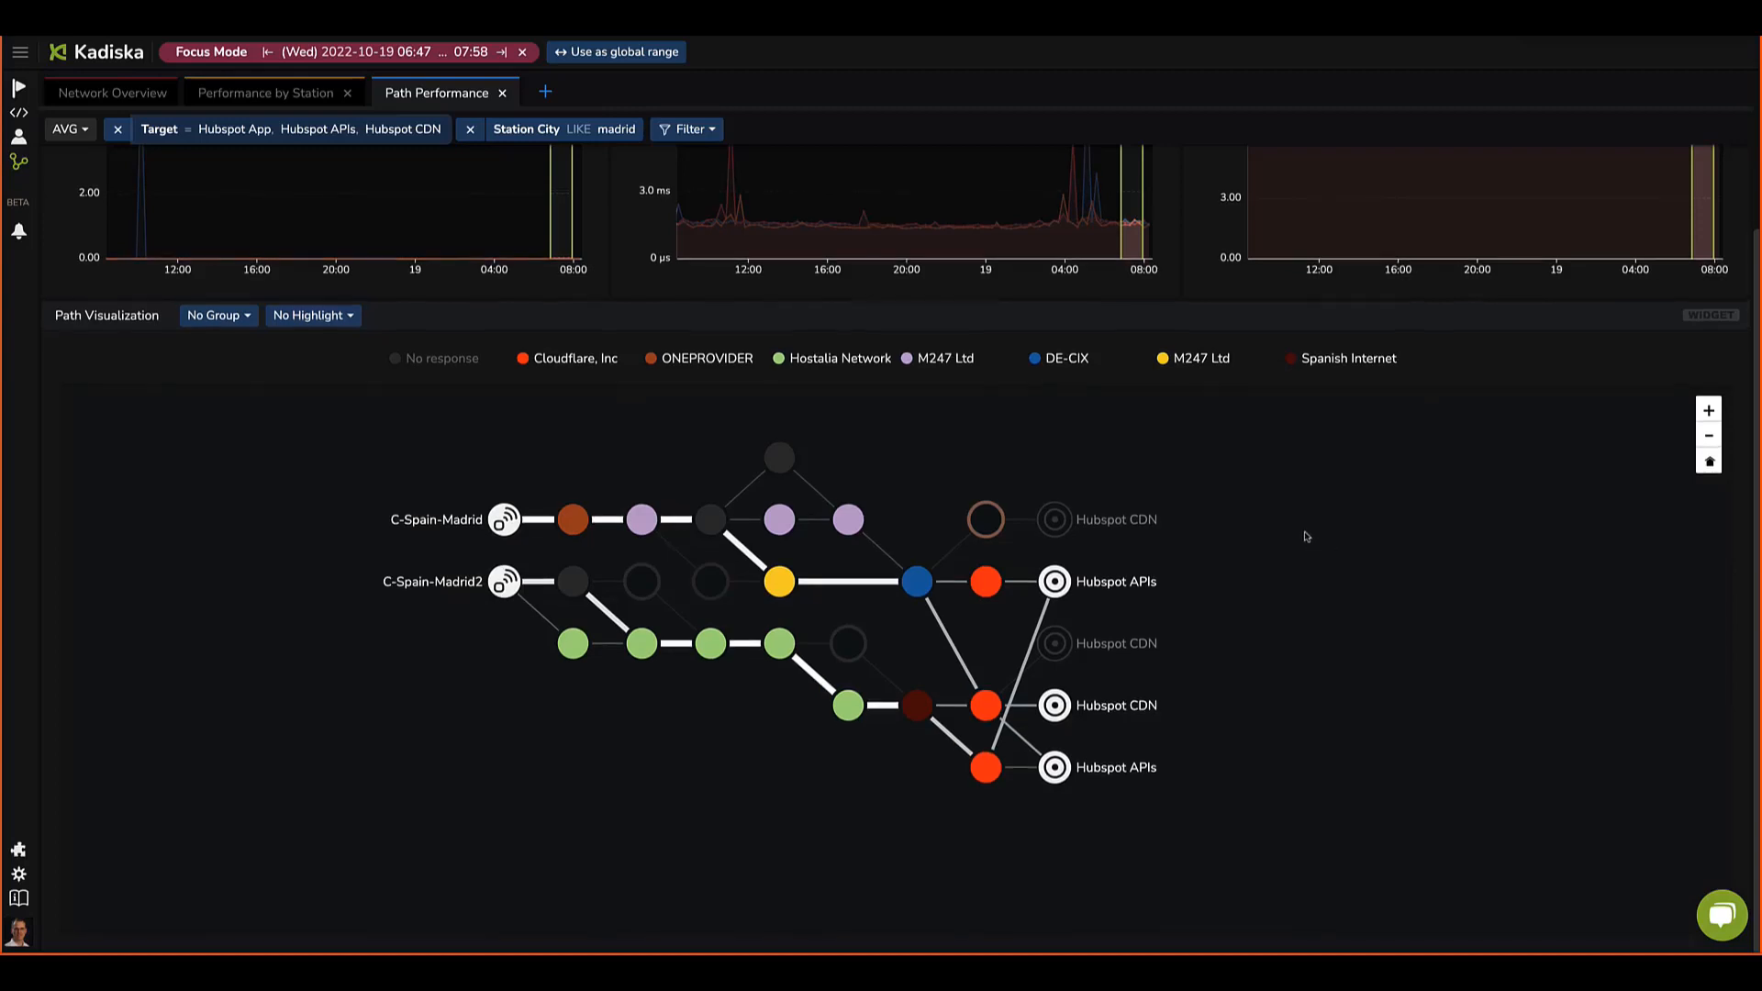
scroll(1302, 535, up, 3)
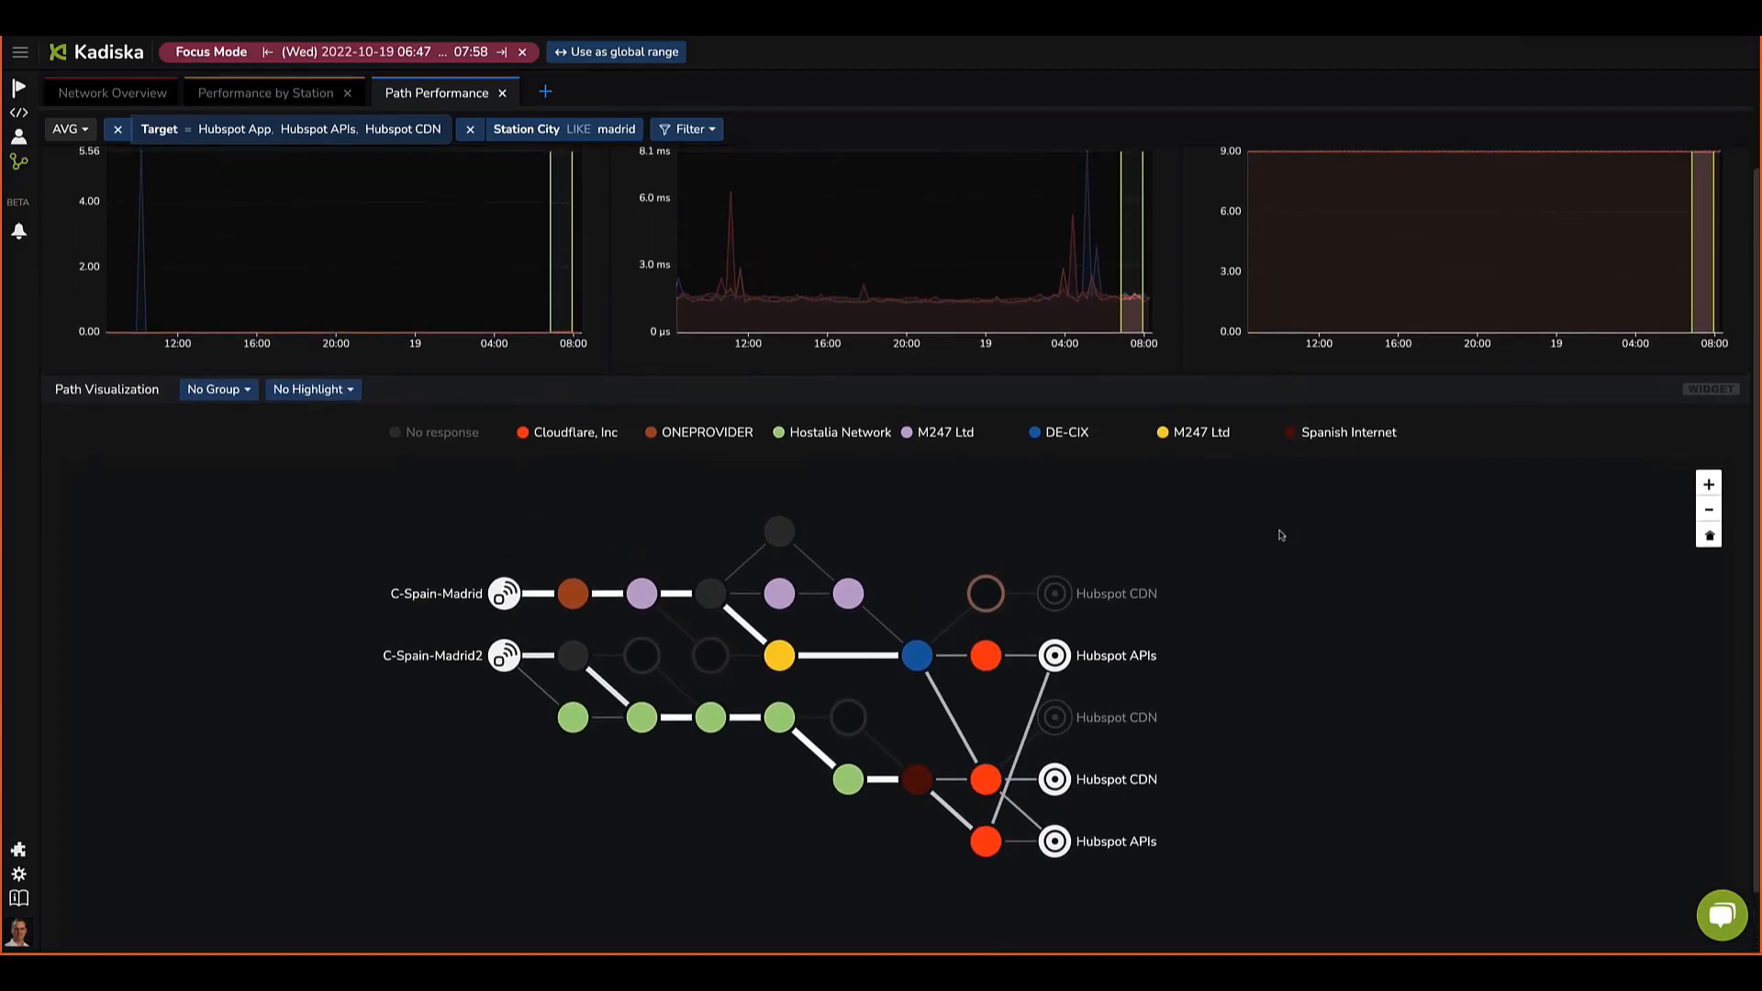
scroll(1268, 535, up, 3)
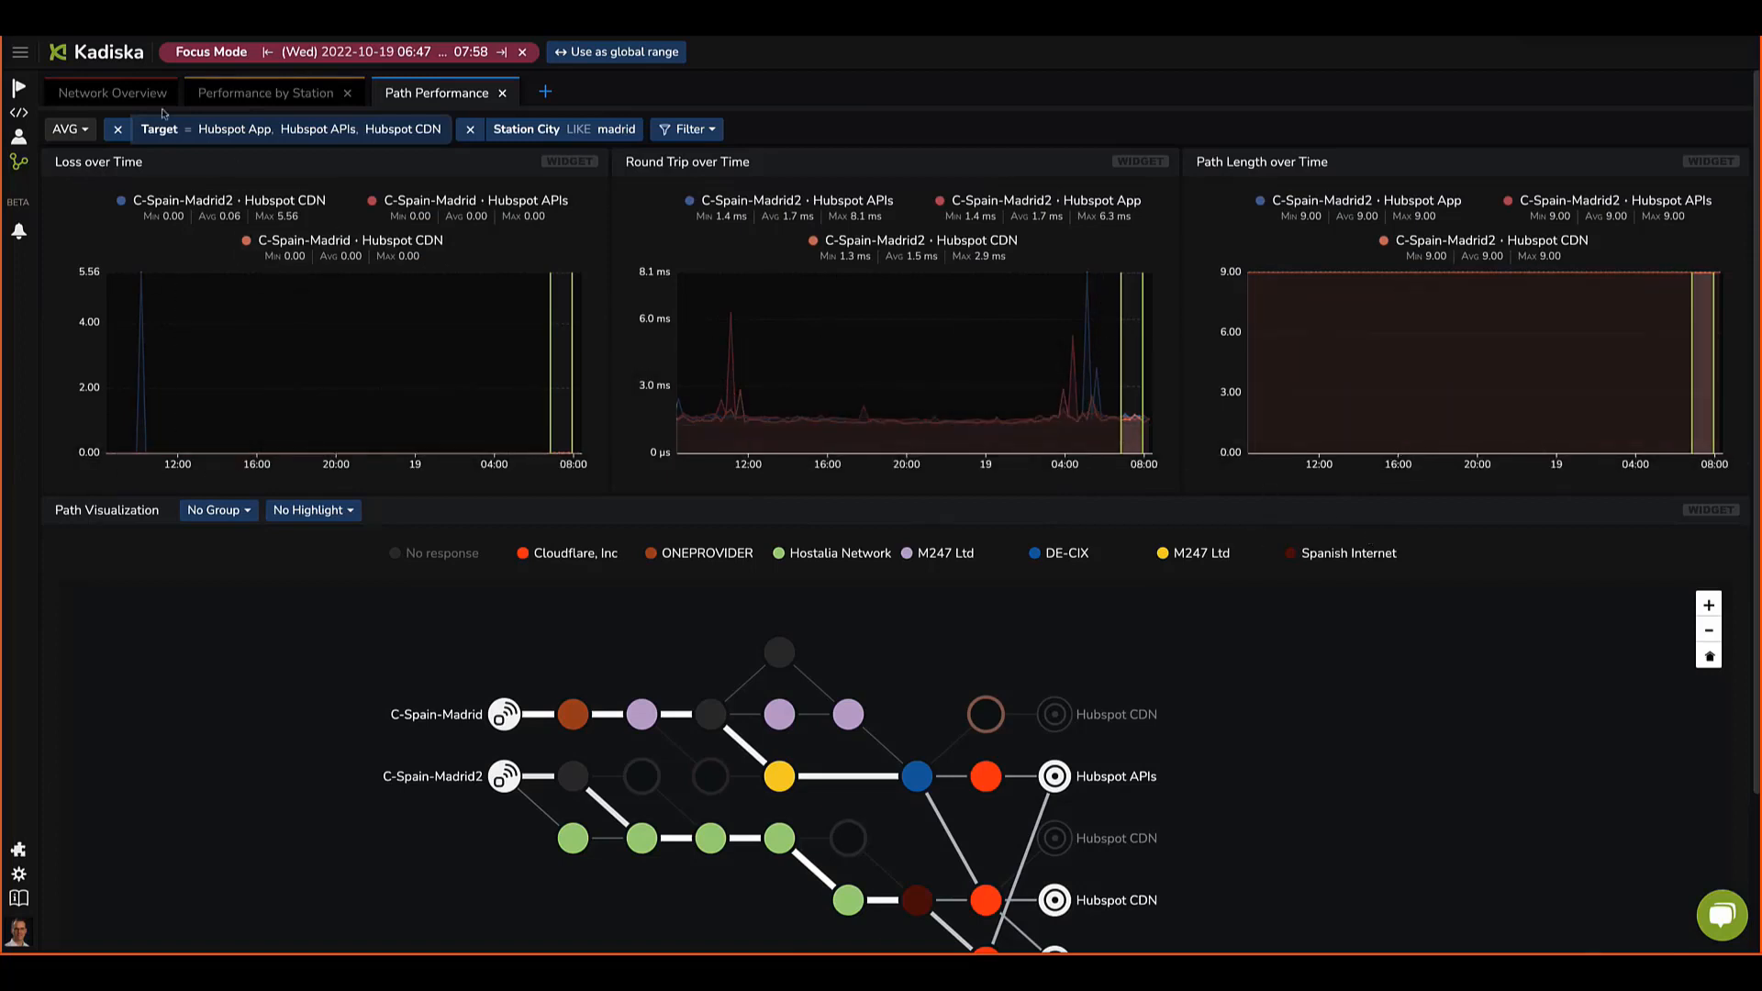
Step: Return to the Network Overview tab and exit focus mode
click(137, 95)
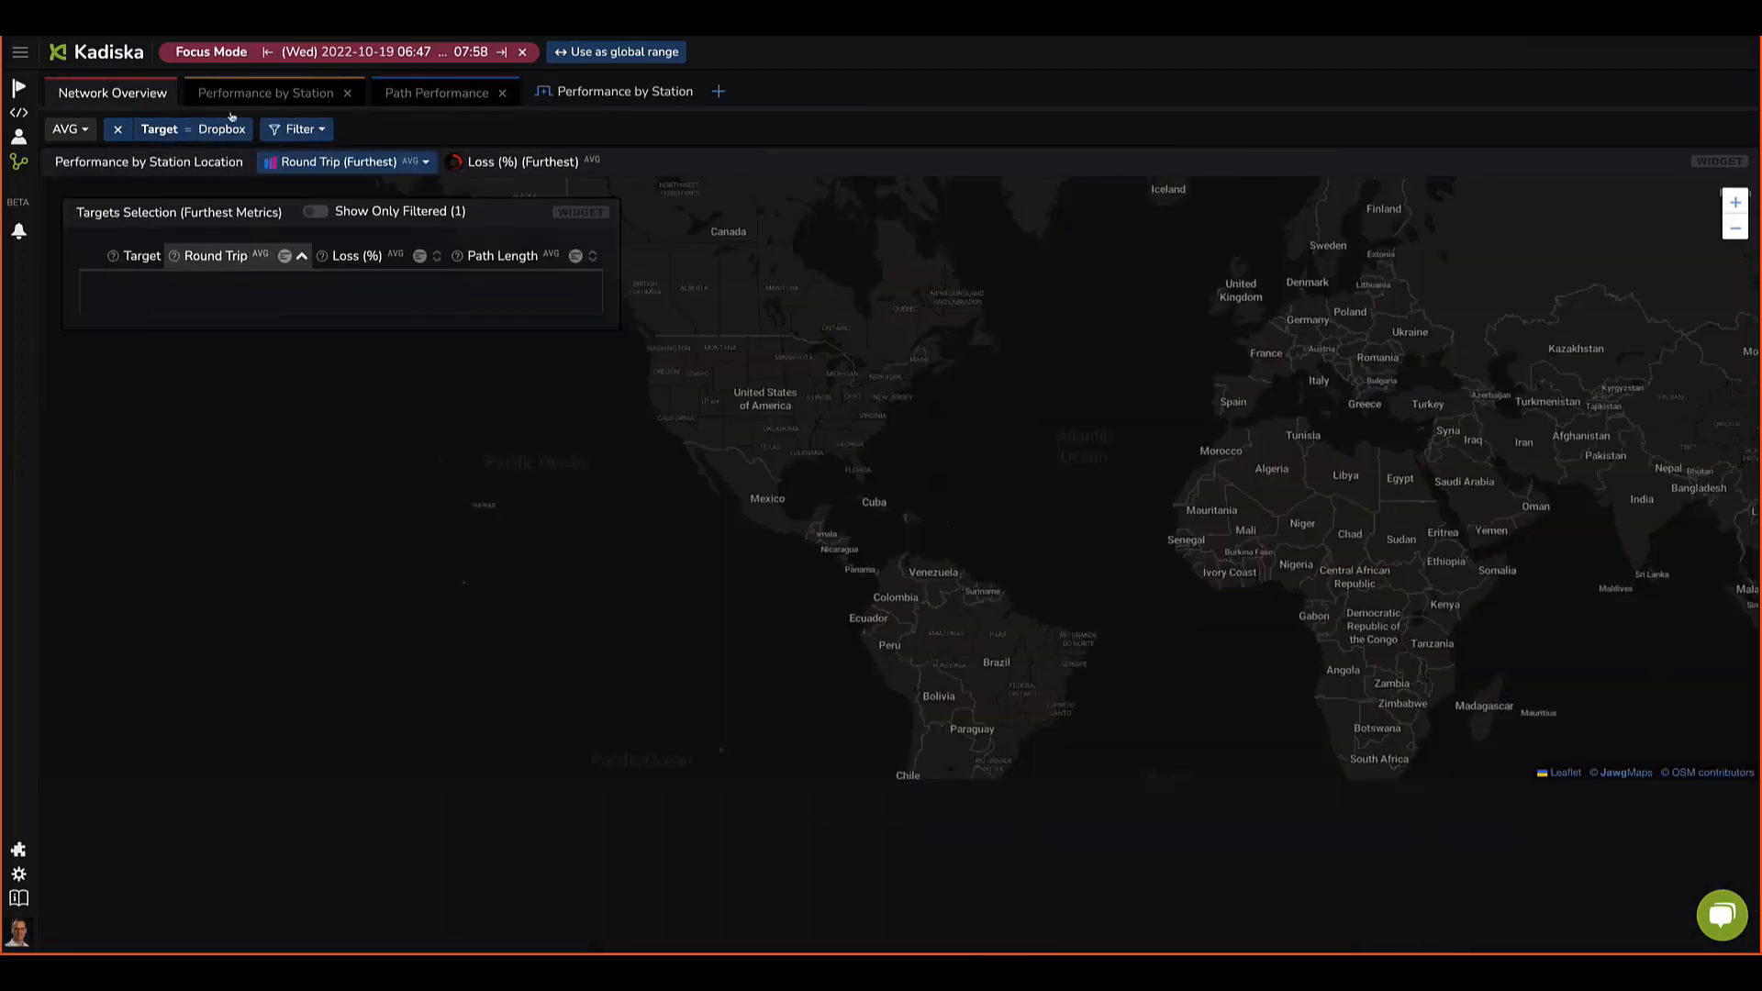
click(522, 54)
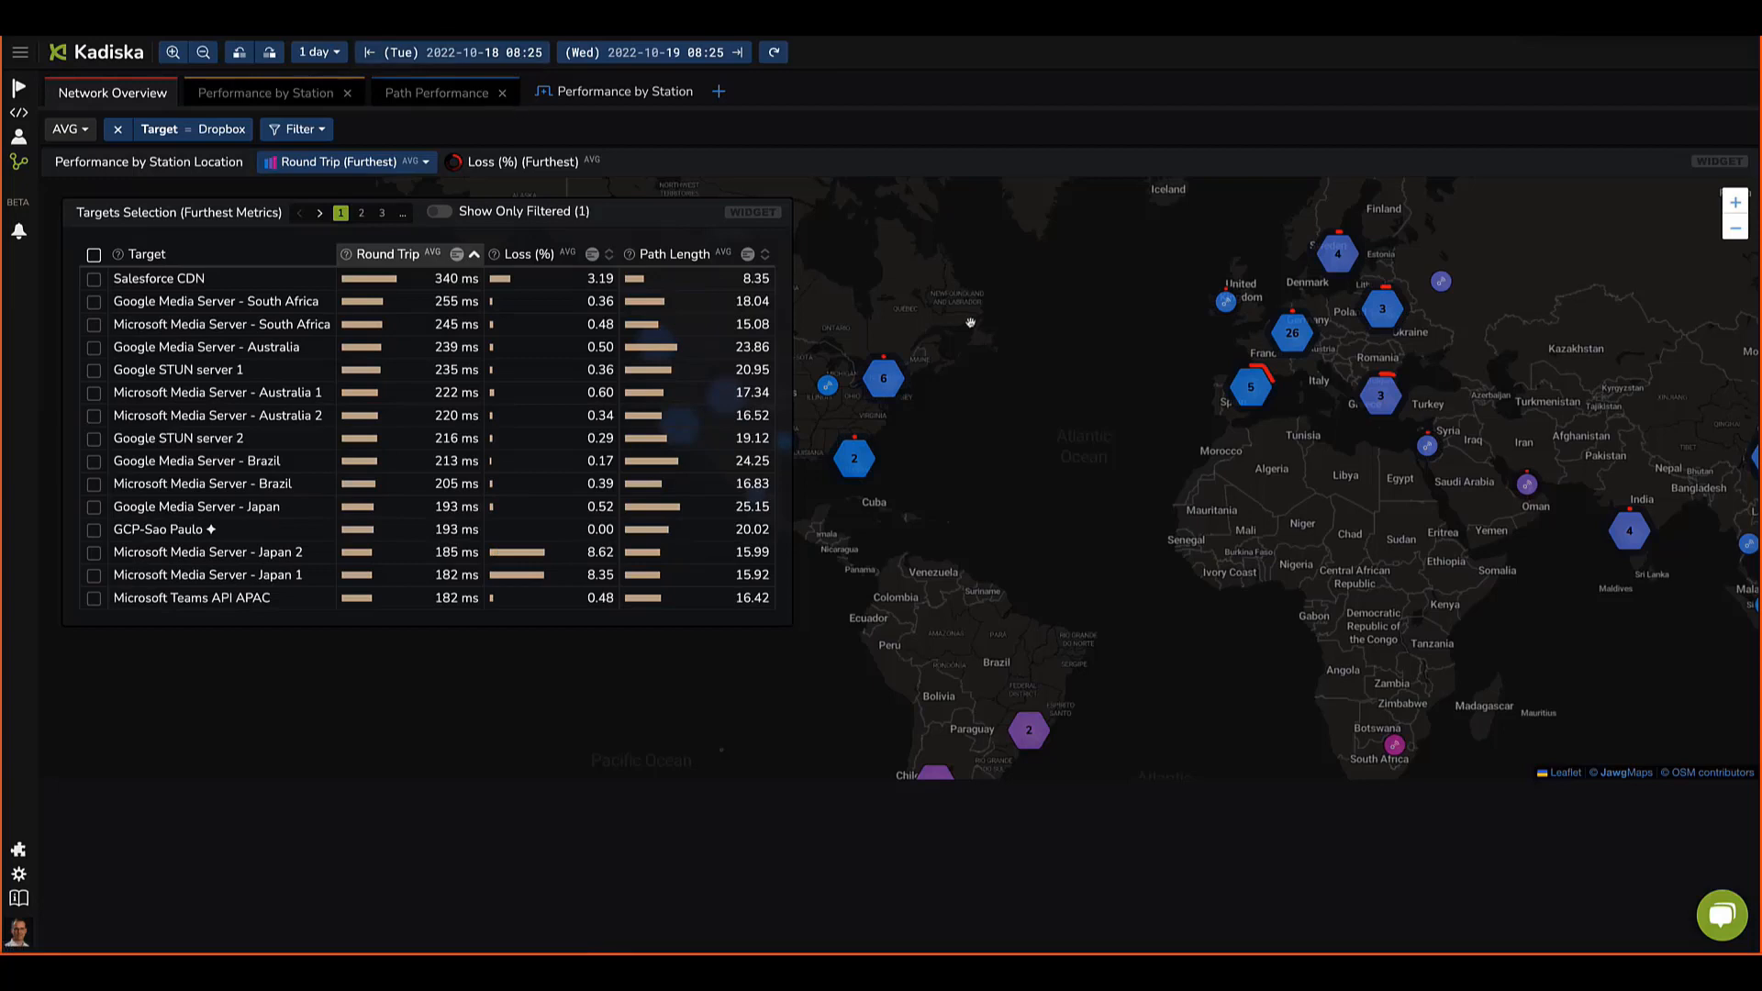